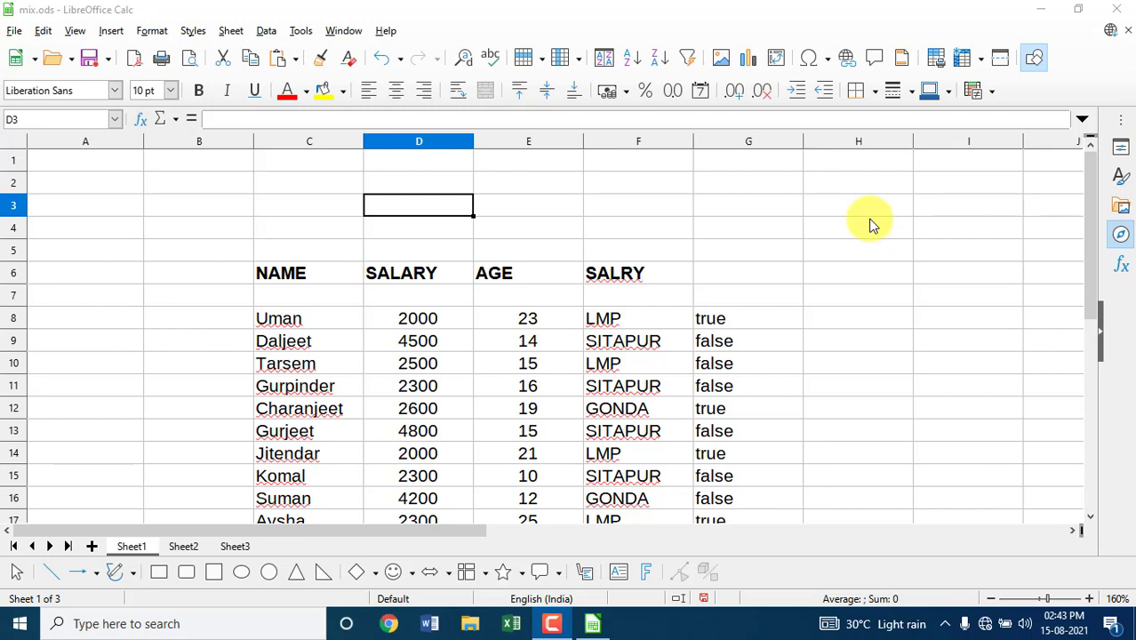
pyautogui.click(42, 30)
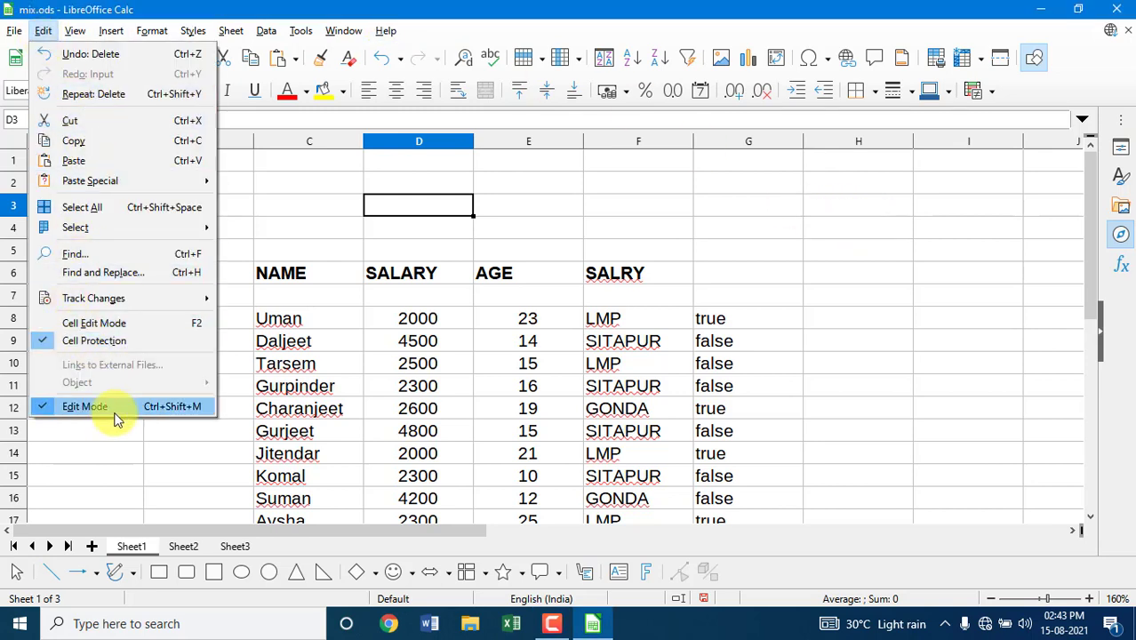
pyautogui.click(101, 453)
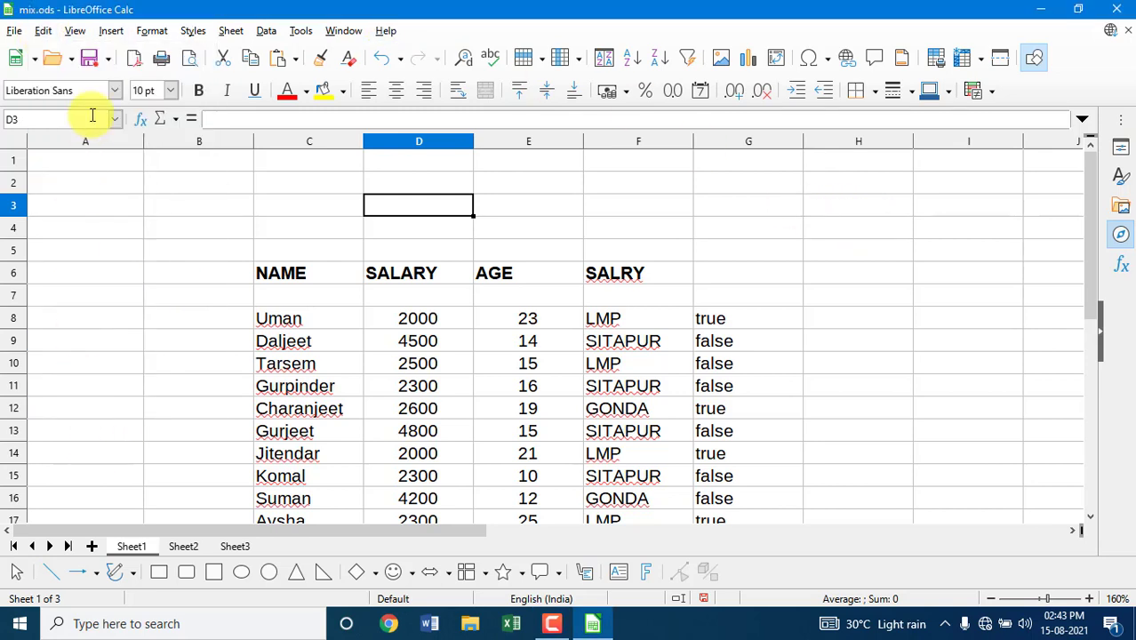
pyautogui.click(14, 30)
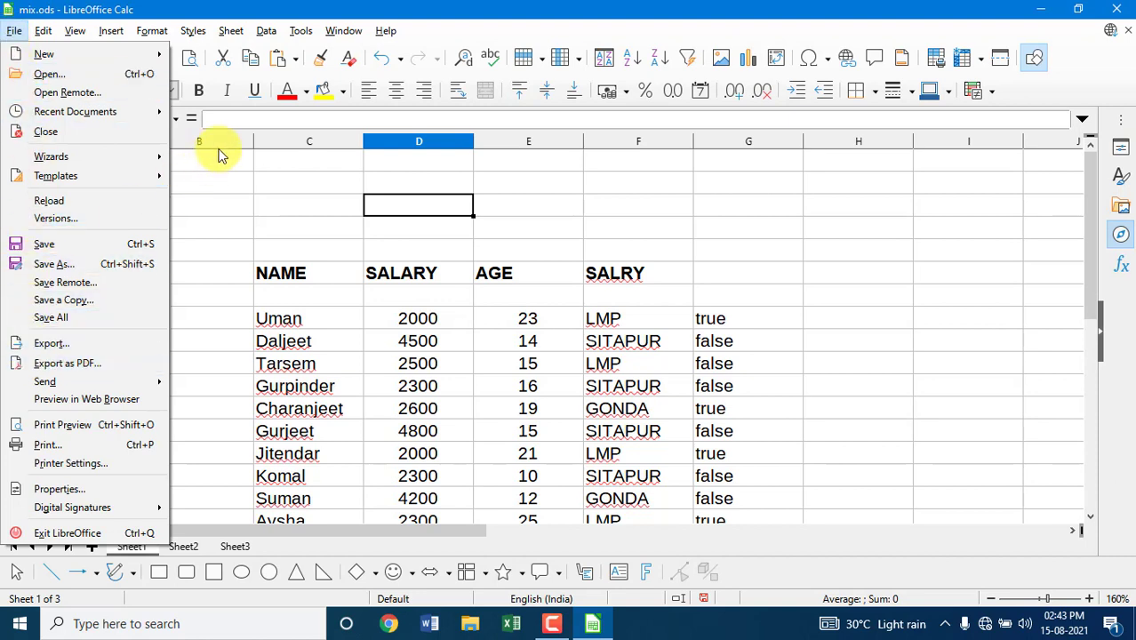
pyautogui.click(198, 185)
pyautogui.click(198, 187)
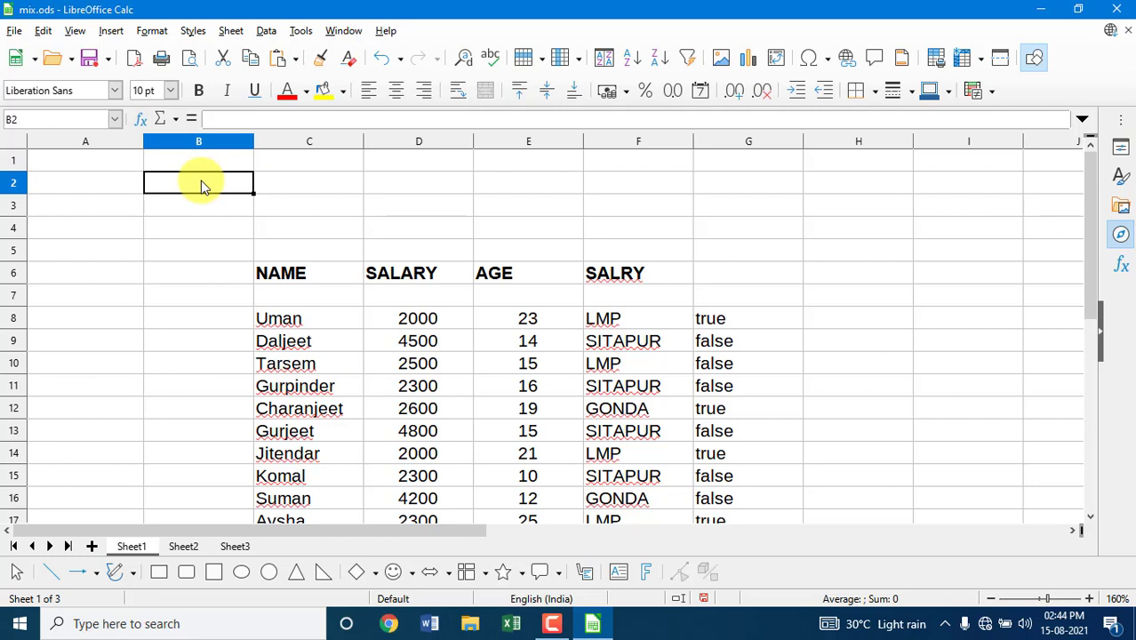
pyautogui.click(43, 32)
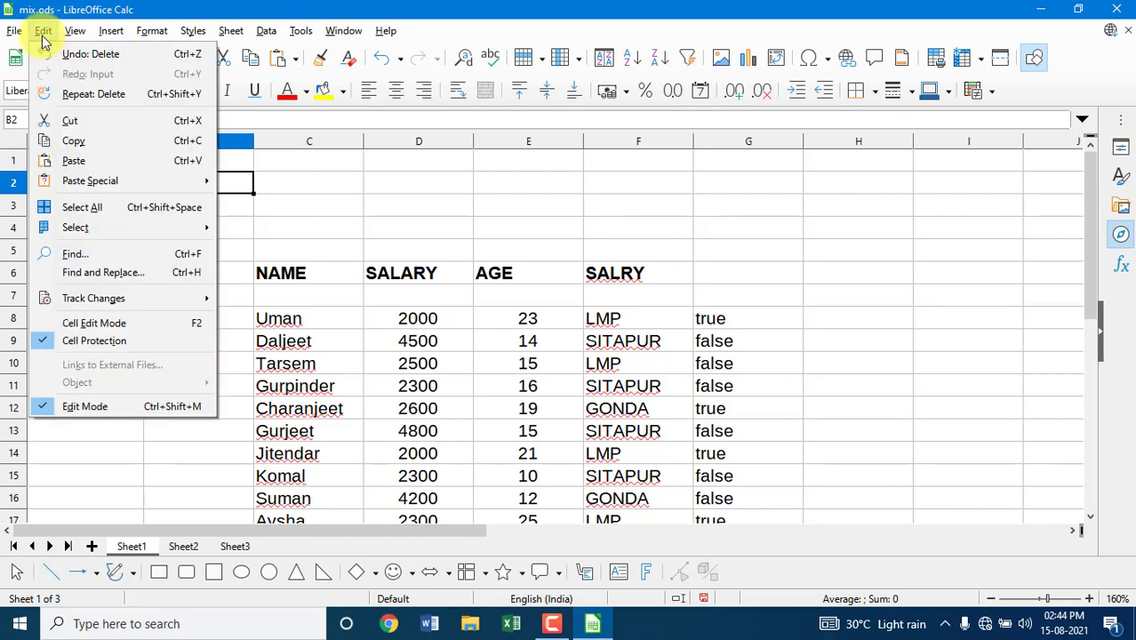
pyautogui.click(298, 207)
pyautogui.click(44, 32)
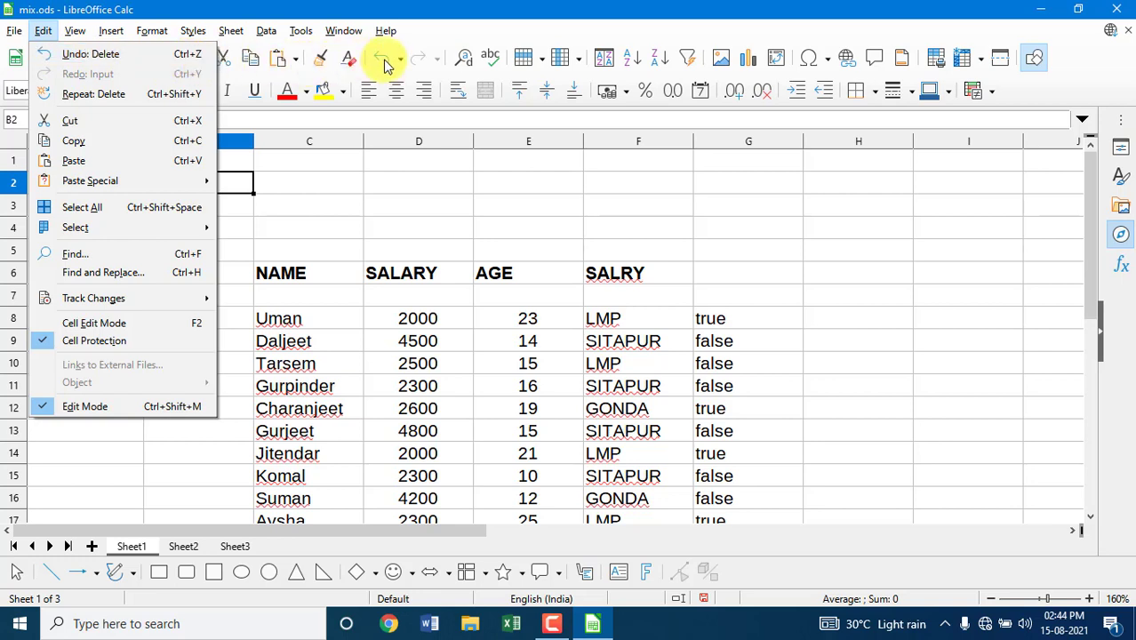
# Enter SALARY in cell D3 and CHART in cell E3 above the table
pyautogui.click(391, 216)
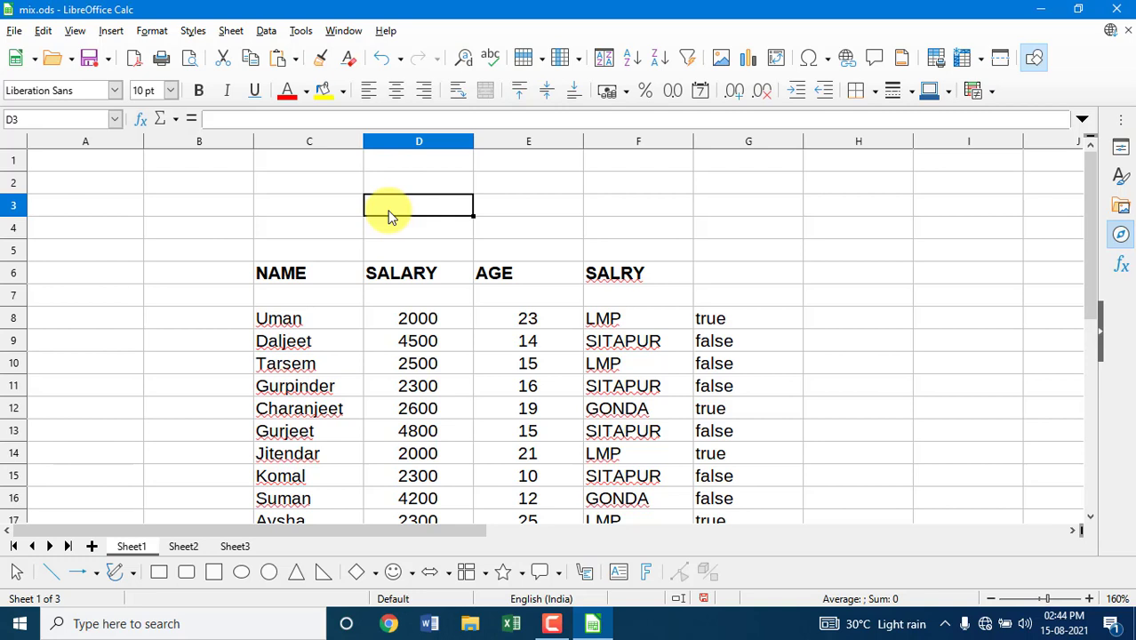
pyautogui.write('SALARY')
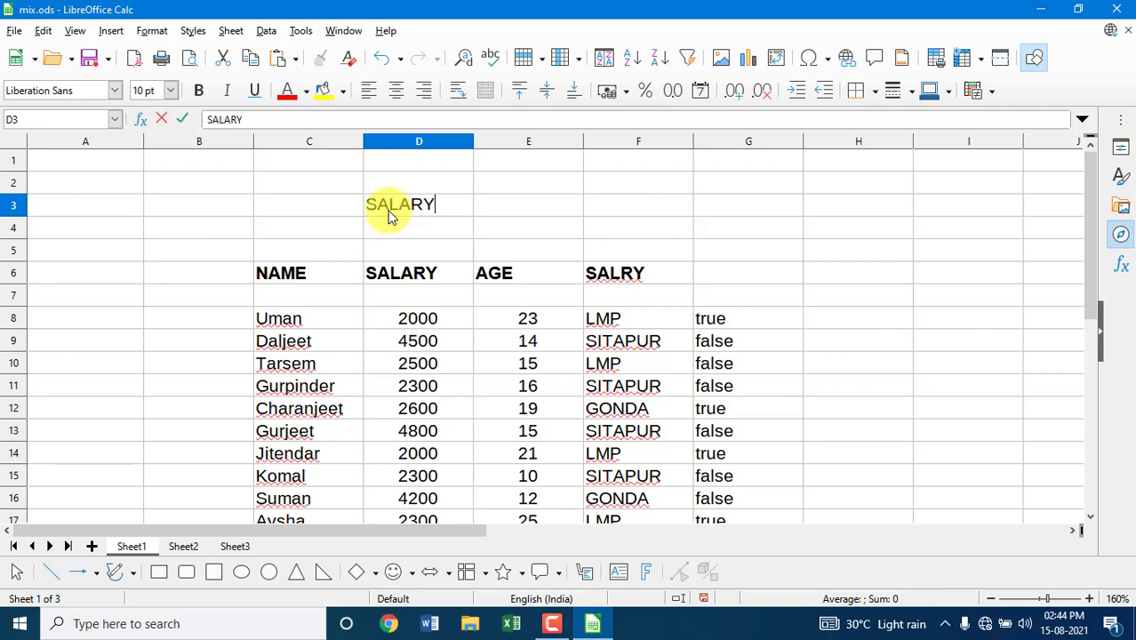
pyautogui.press('Tab')
pyautogui.write('CHART')
pyautogui.click(729, 229)
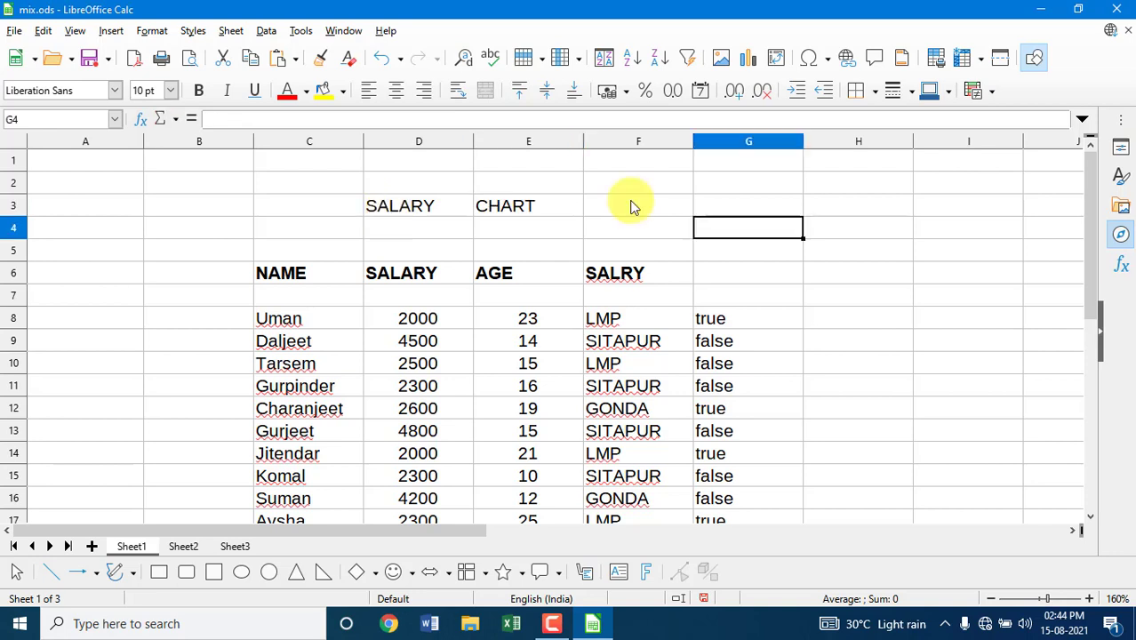
pyautogui.click(627, 208)
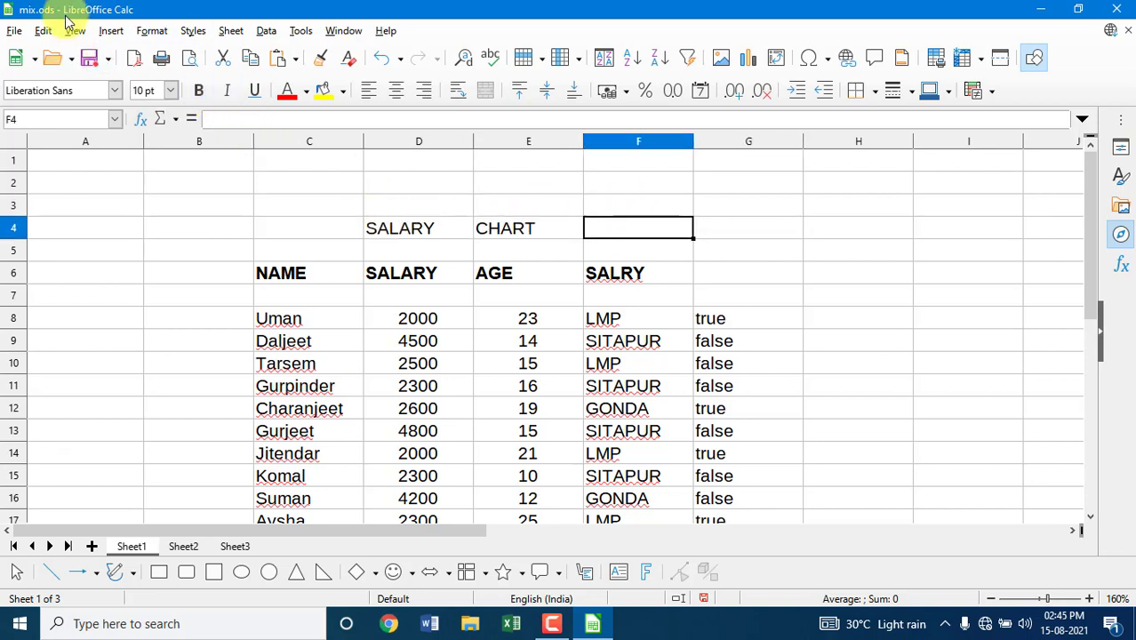
# Undo the CHART and SALARY entries above the table one after the other
pyautogui.click(47, 32)
pyautogui.click(71, 55)
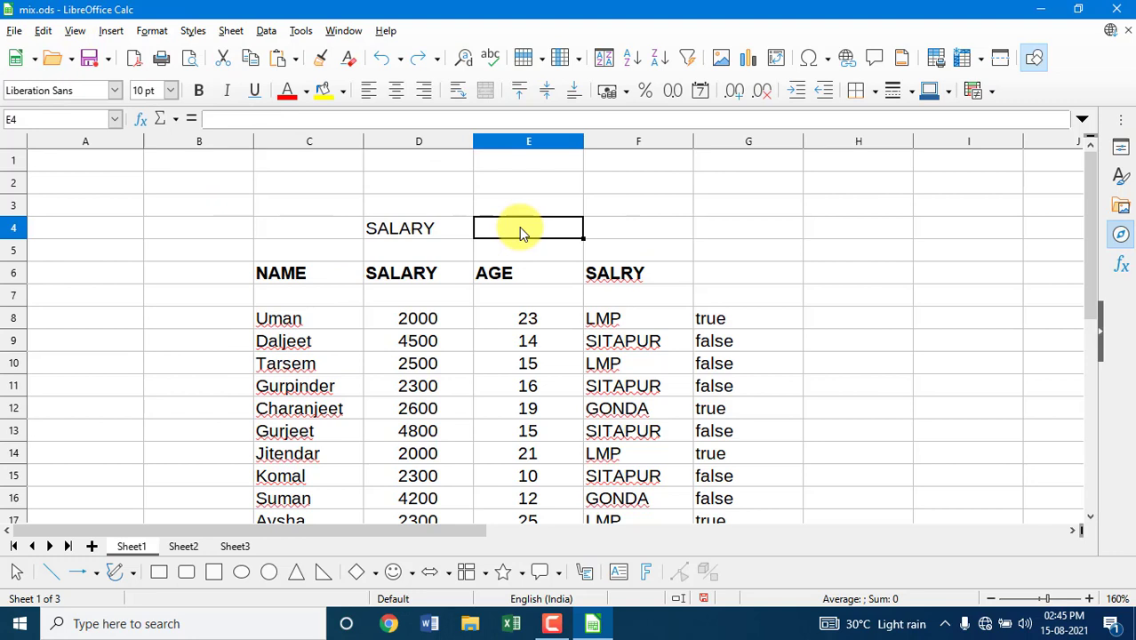
pyautogui.click(40, 33)
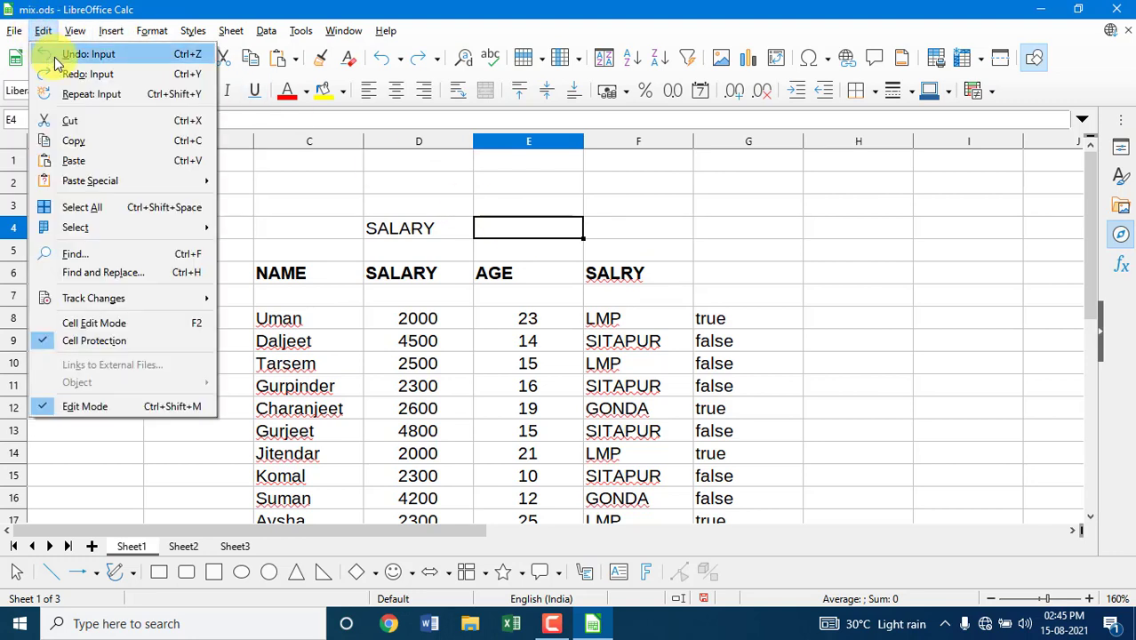
pyautogui.click(54, 55)
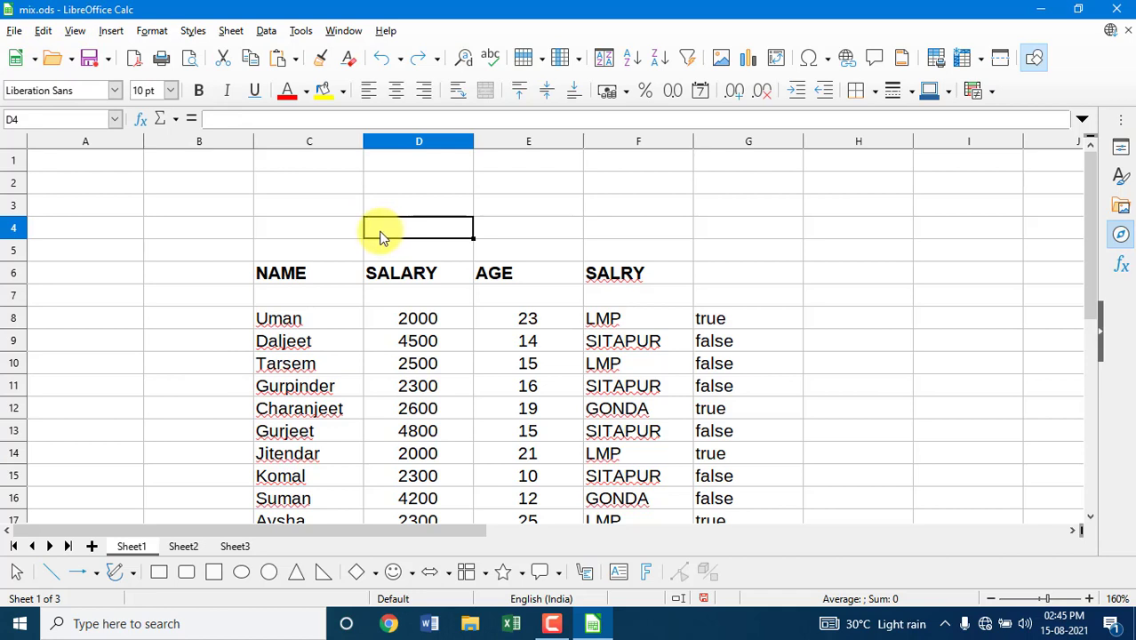
pyautogui.press('Left')
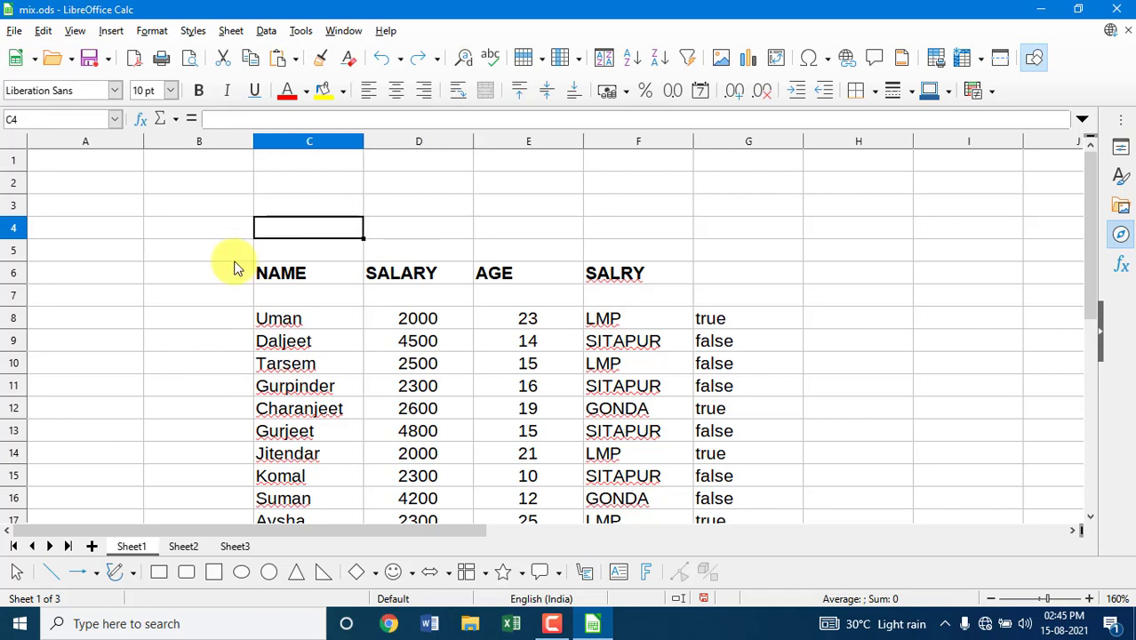
# Cut the header cells B6:F6 and undo the cut
pyautogui.moveTo(205, 274); pyautogui.dragTo(672, 272)
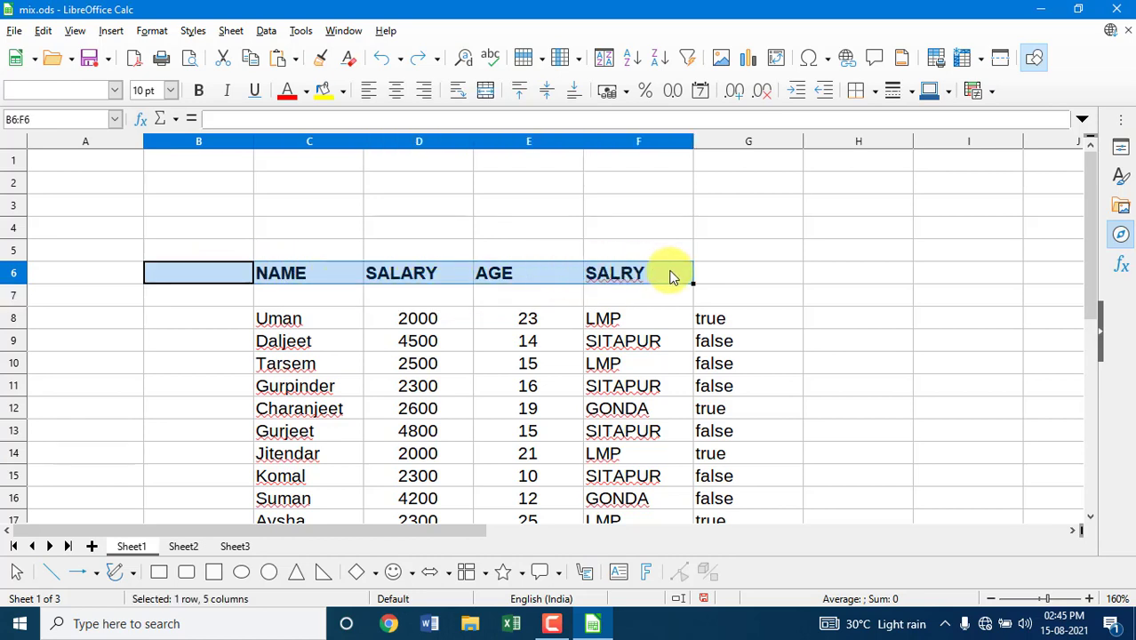
pyautogui.click(43, 35)
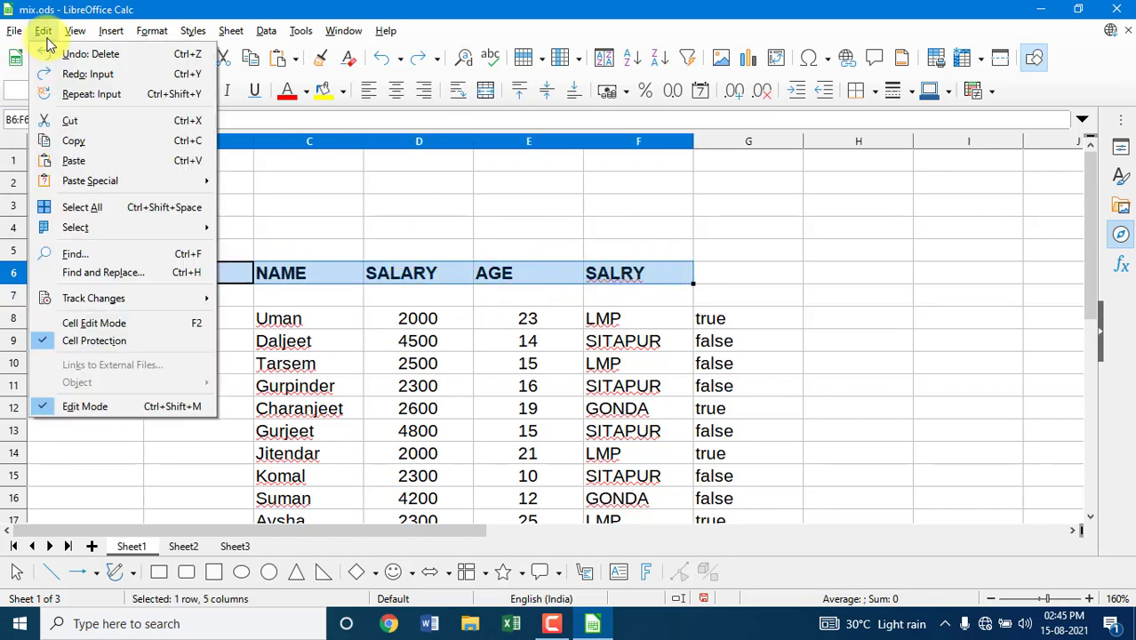
pyautogui.click(80, 124)
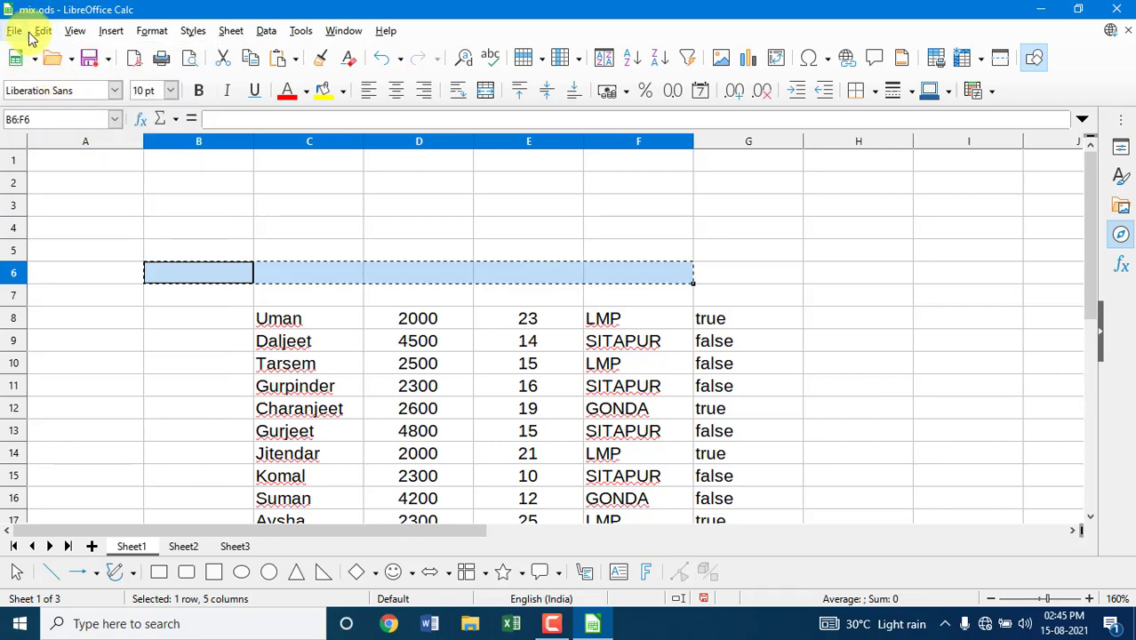
pyautogui.click(46, 32)
pyautogui.click(64, 55)
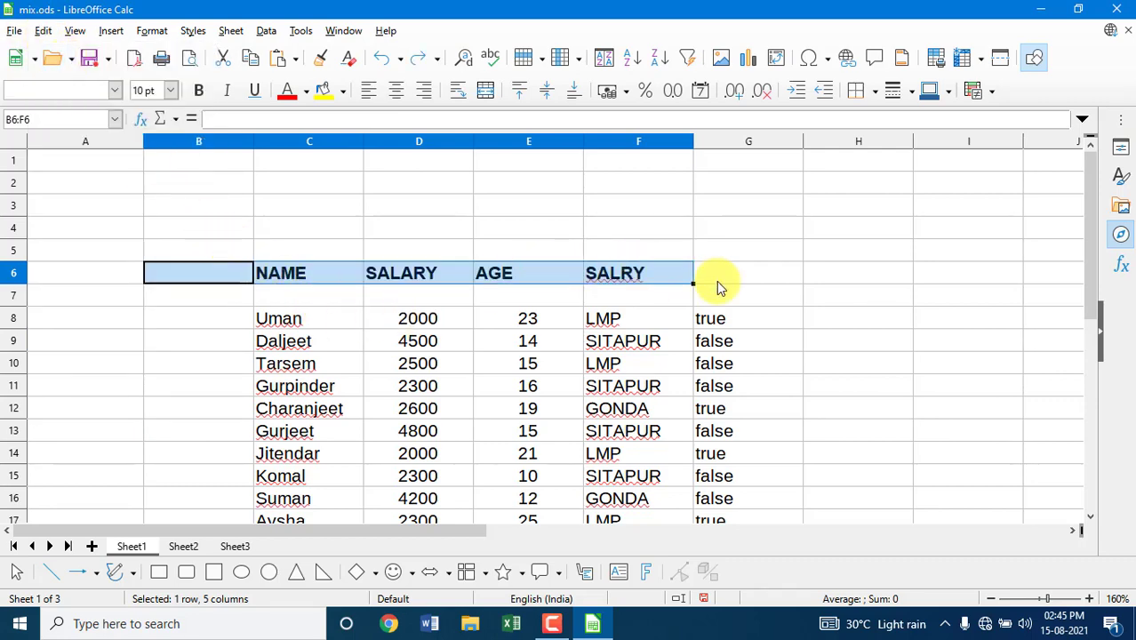
# Redo the undone cut of the header cells B6:F6, and undo it again
pyautogui.hotkey('ctrl', 'c')
pyautogui.click(761, 282)
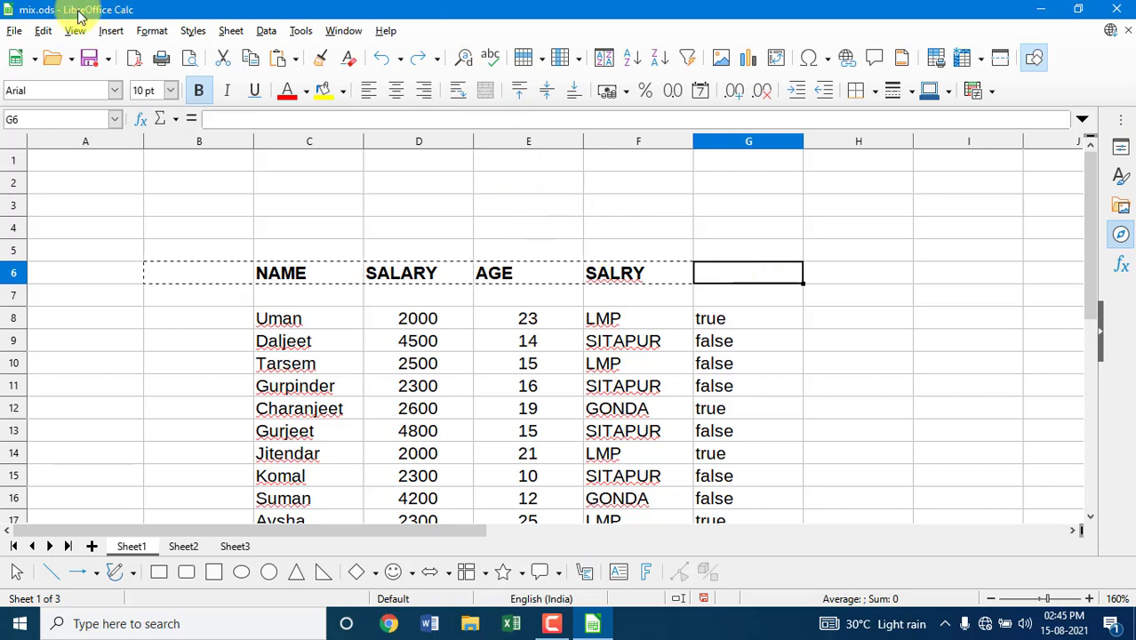
pyautogui.click(42, 32)
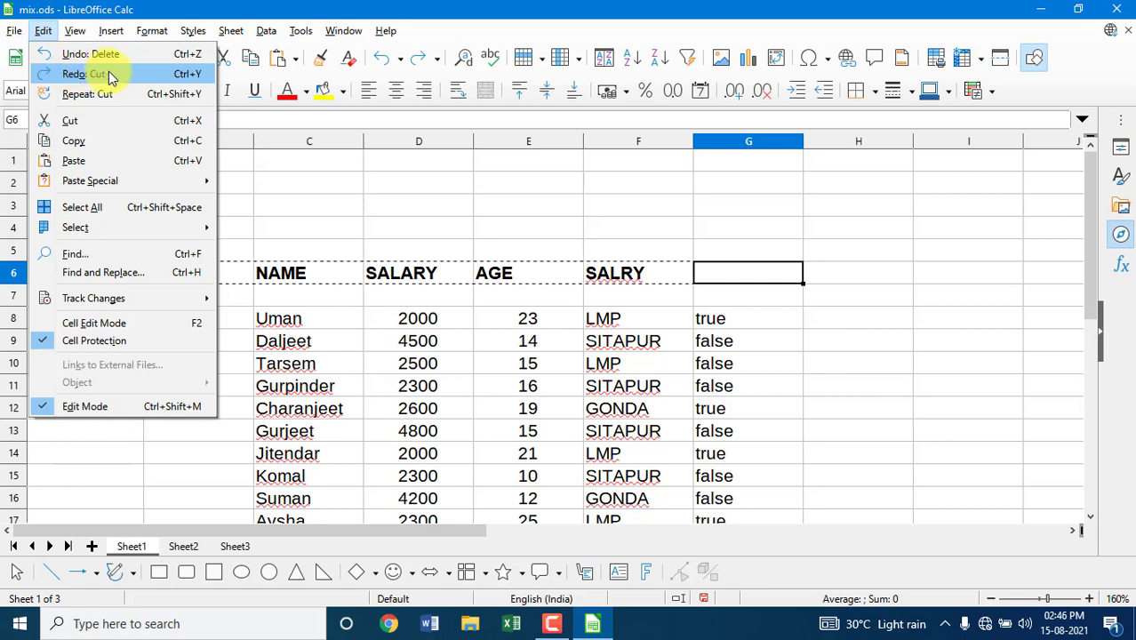
pyautogui.click(169, 75)
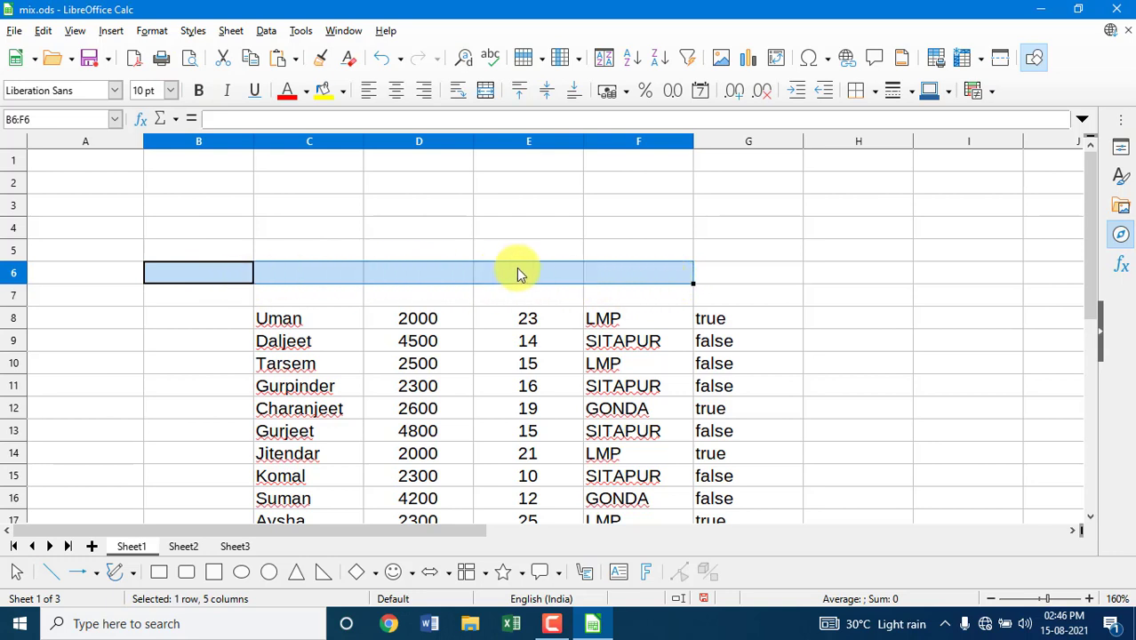
pyautogui.click(45, 33)
pyautogui.click(73, 55)
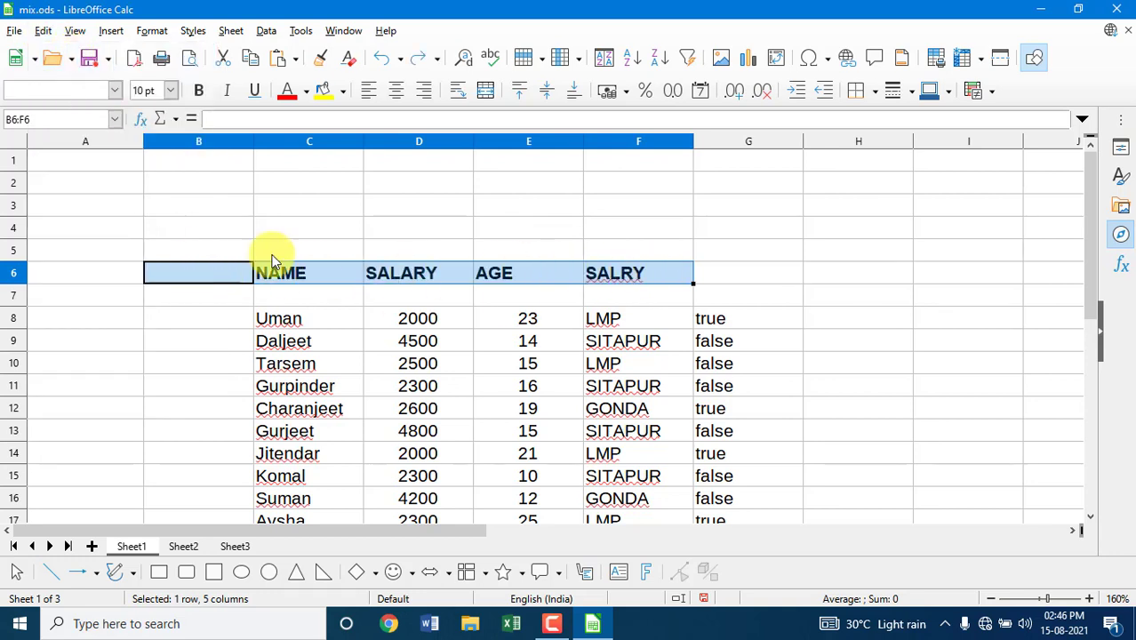
# Use Repeat to cut the header cells B6:F6 once more, and undo that cut
pyautogui.click(43, 36)
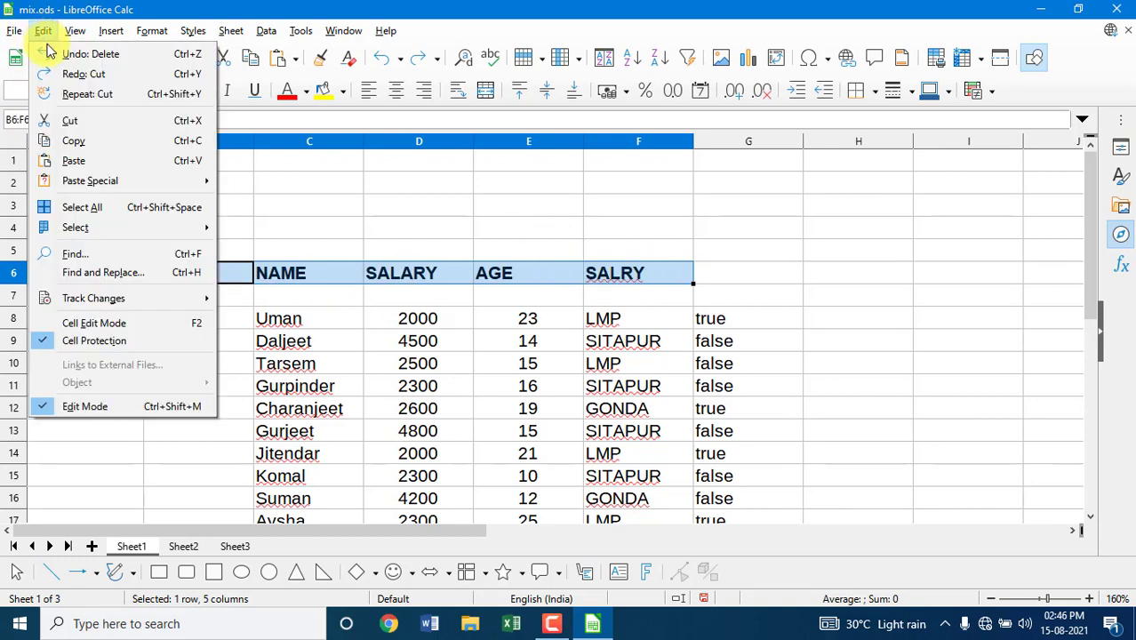
pyautogui.click(169, 95)
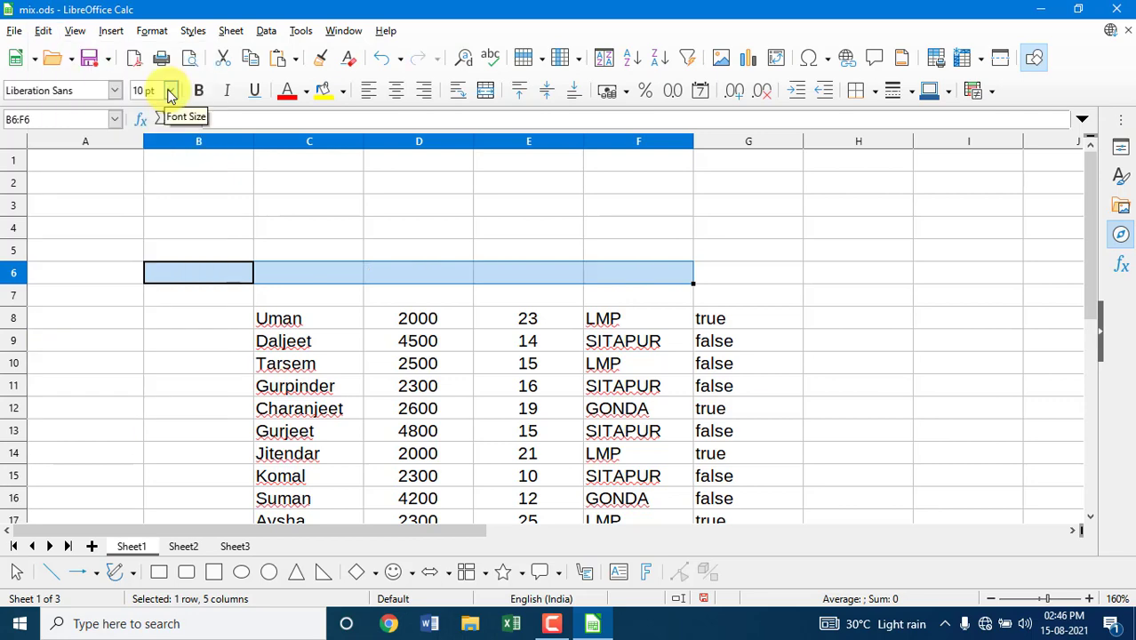
pyautogui.click(42, 31)
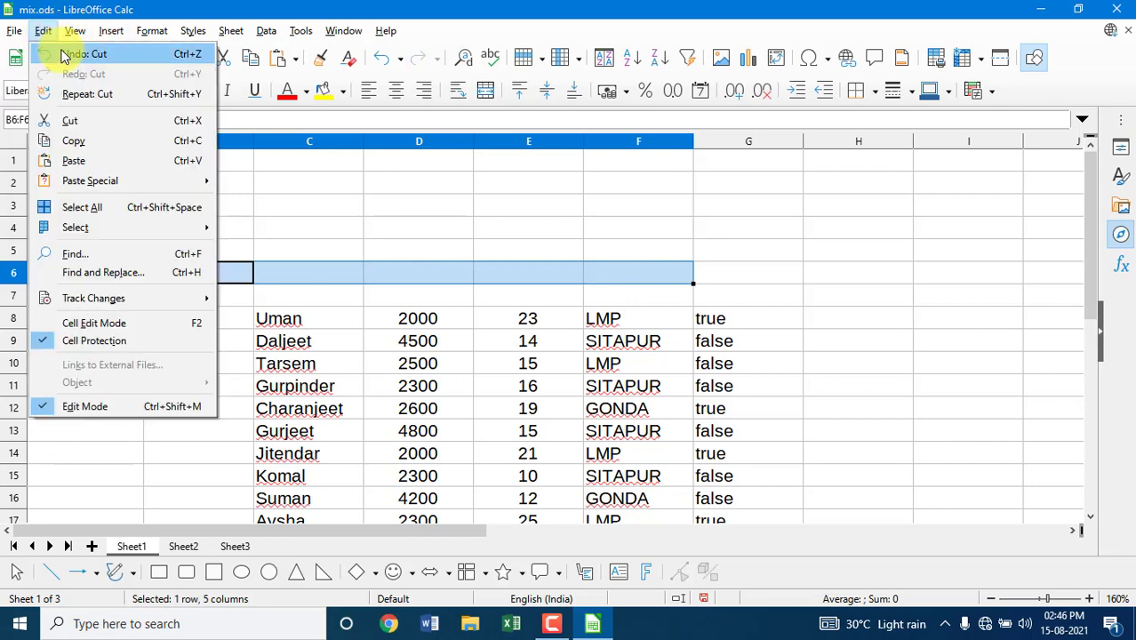
pyautogui.click(56, 51)
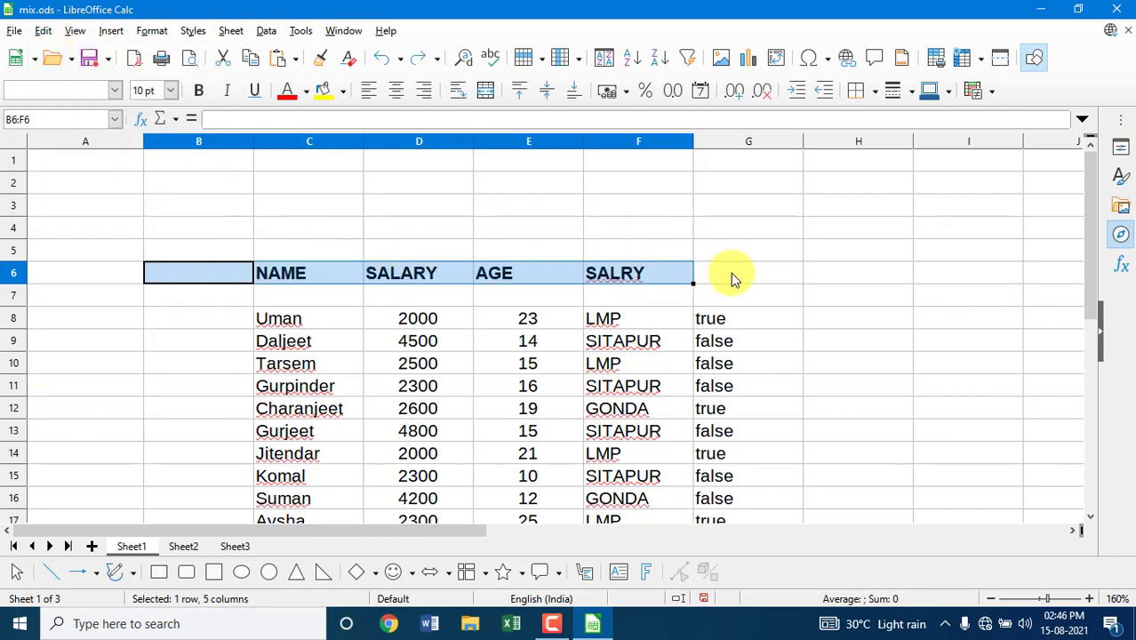
# Enter SALARY in cell G3
pyautogui.click(731, 205)
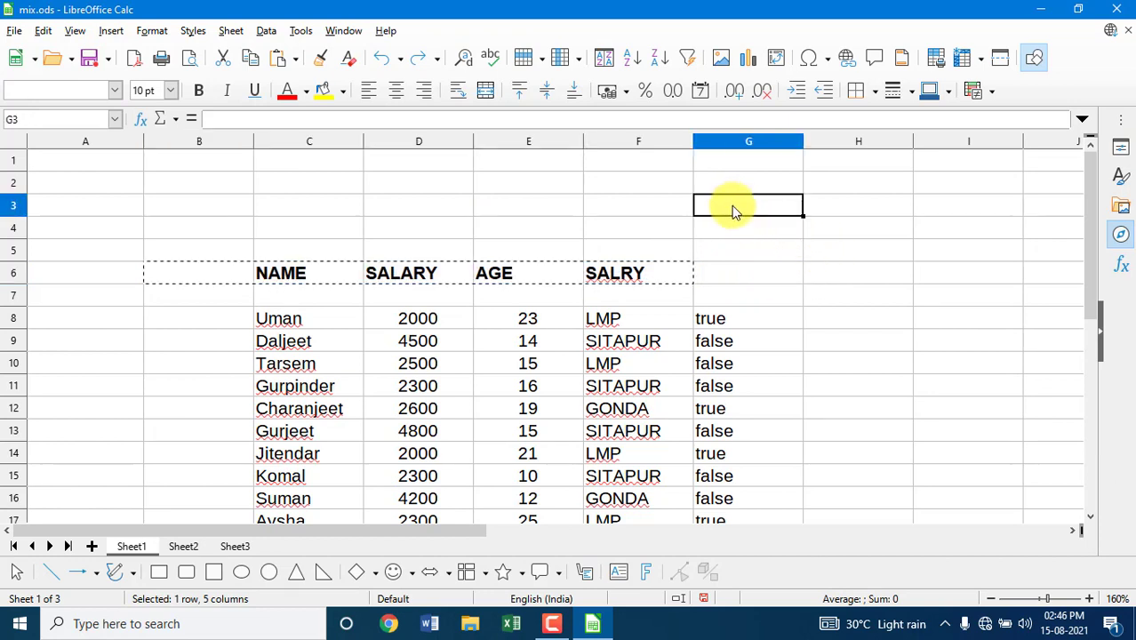
pyautogui.write('SALARY')
pyautogui.press('Return')
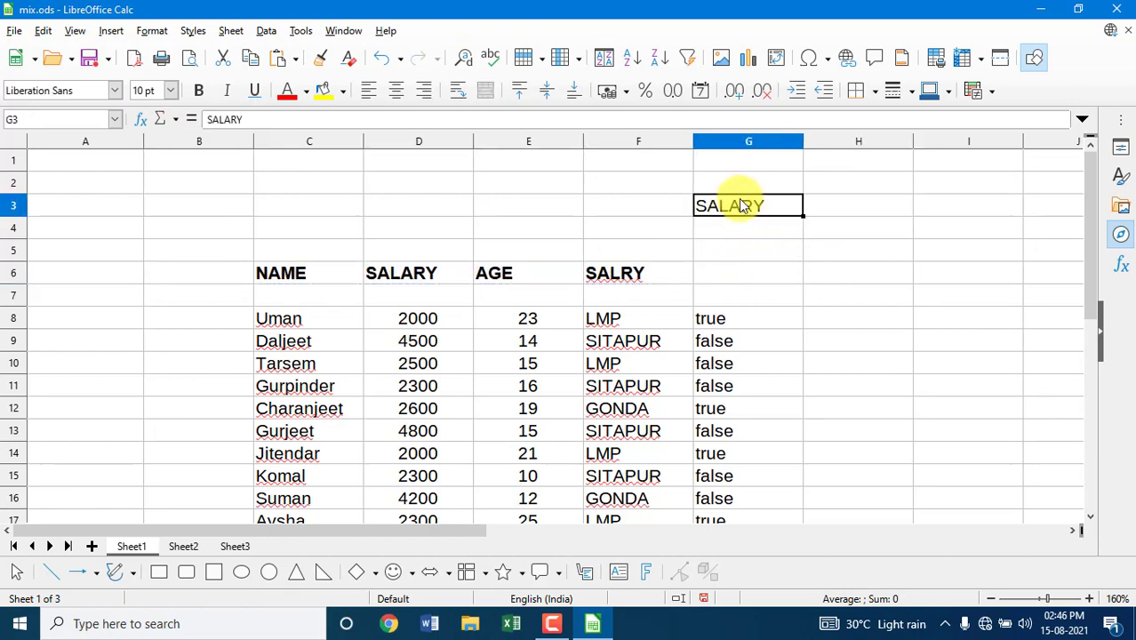
# Copy the SALARY text from cell G3 and paste it into cell H3
pyautogui.click(45, 32)
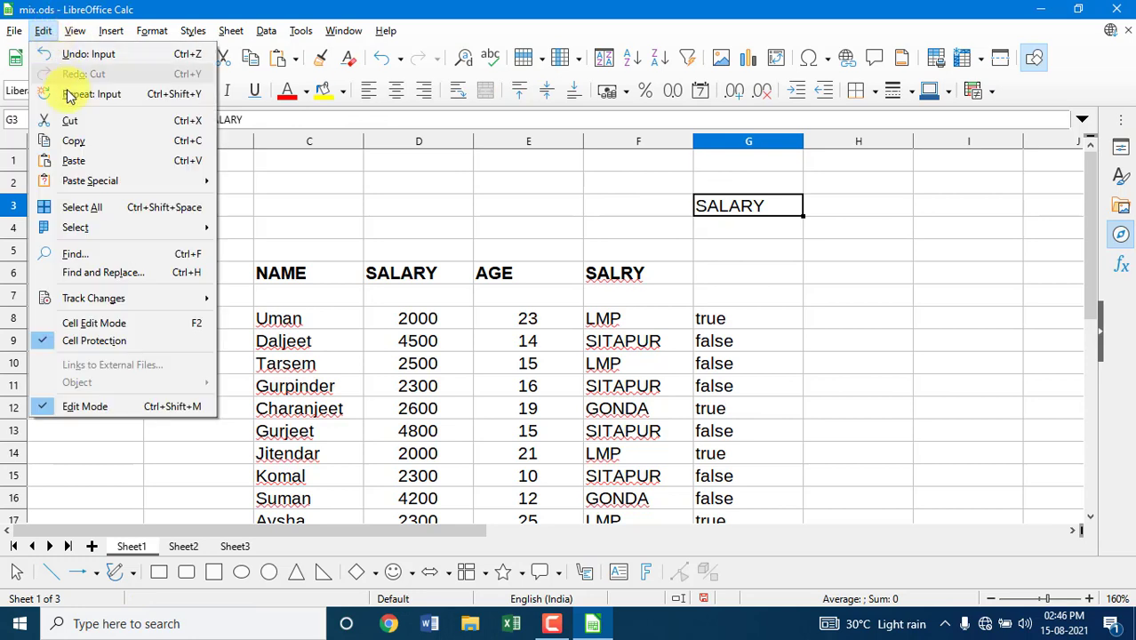
pyautogui.click(79, 139)
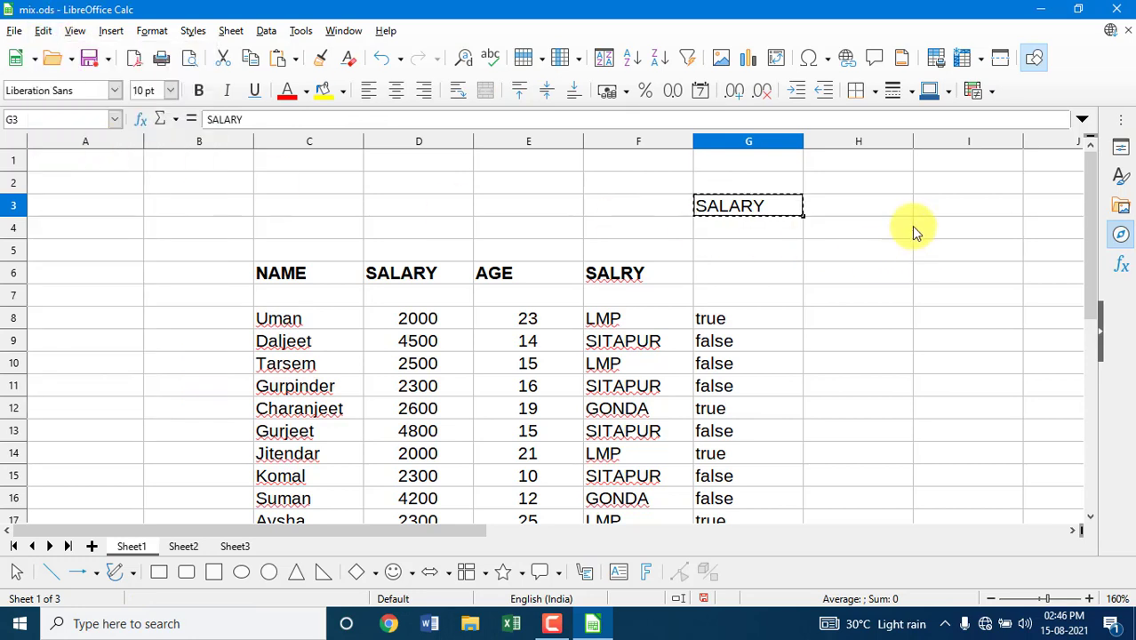
pyautogui.click(857, 207)
pyautogui.click(42, 31)
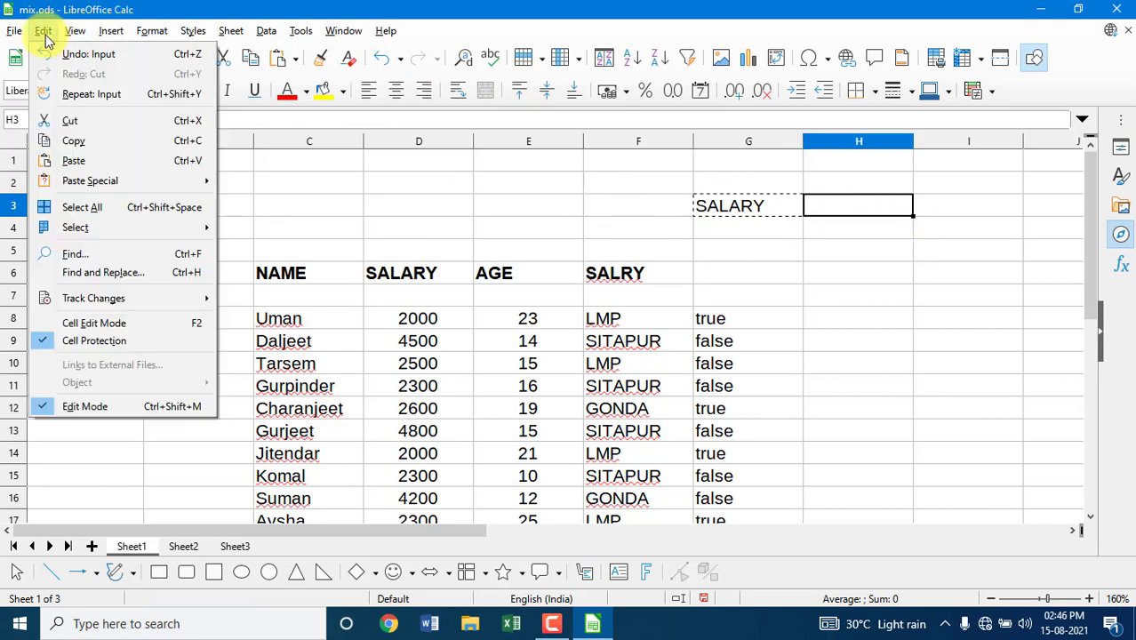
pyautogui.click(76, 158)
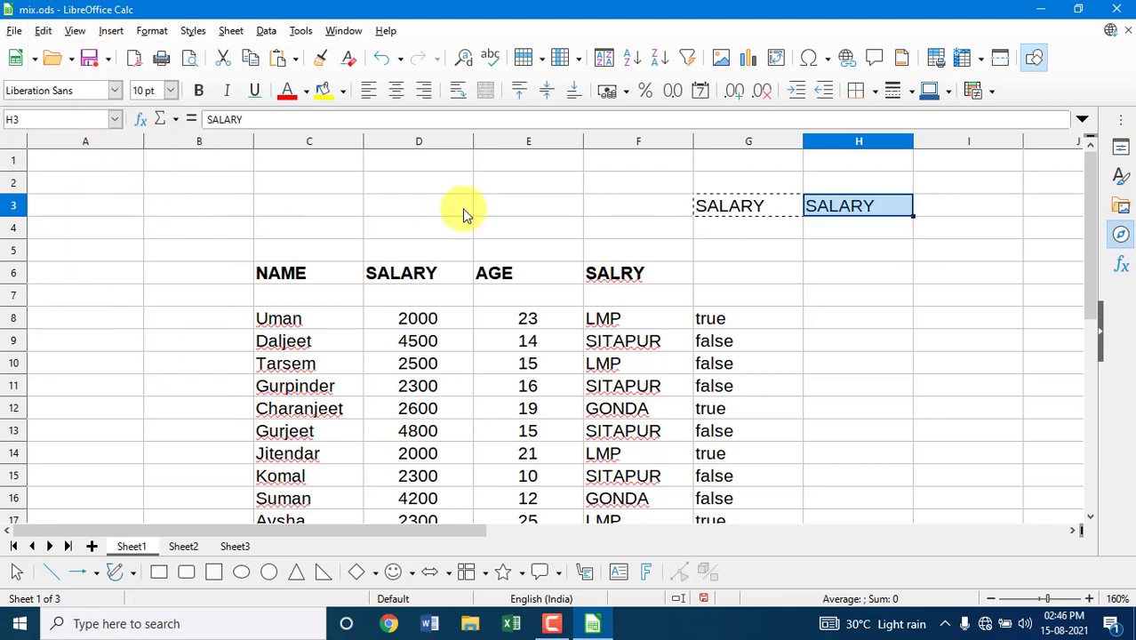
# Apply the Repeat command in cell I3 to paste the copied SALARY text again
pyautogui.click(943, 214)
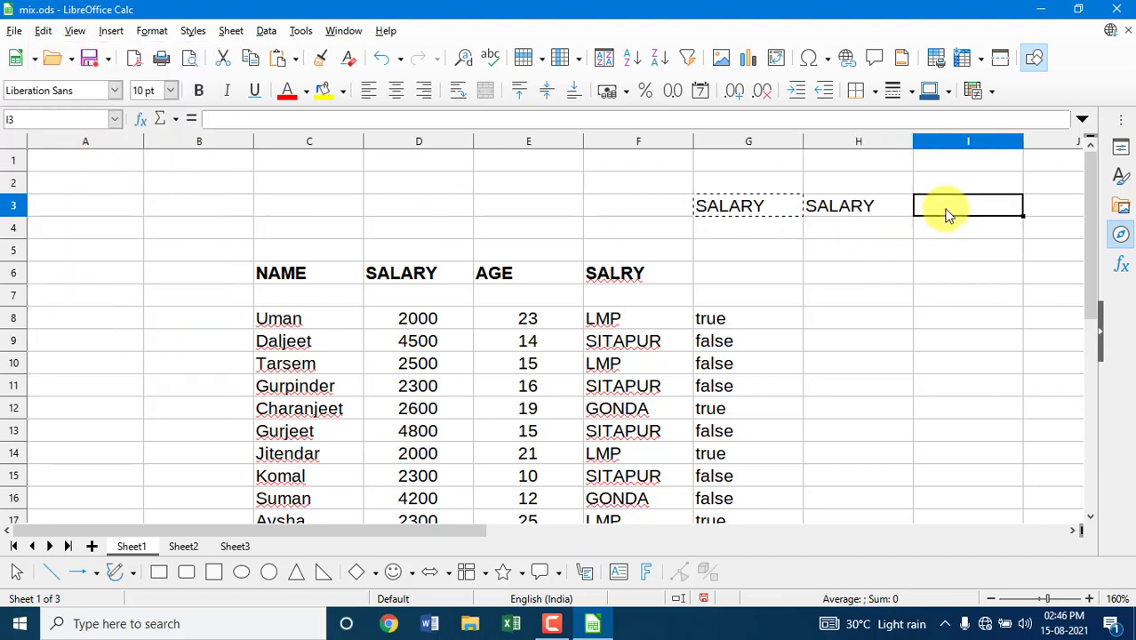
pyautogui.click(45, 32)
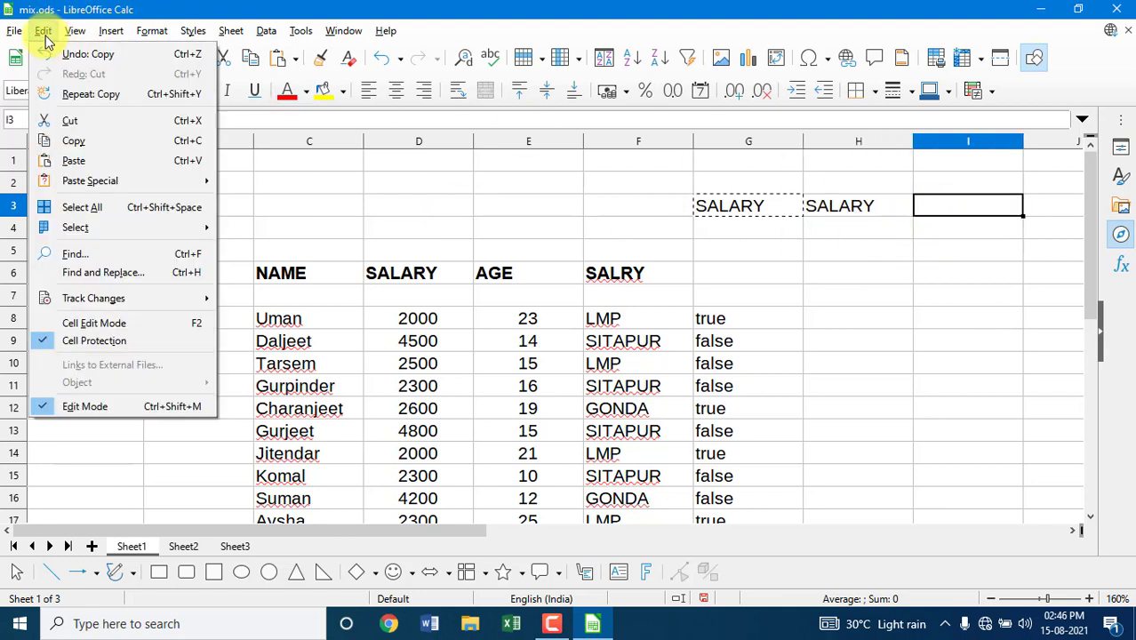
pyautogui.click(77, 96)
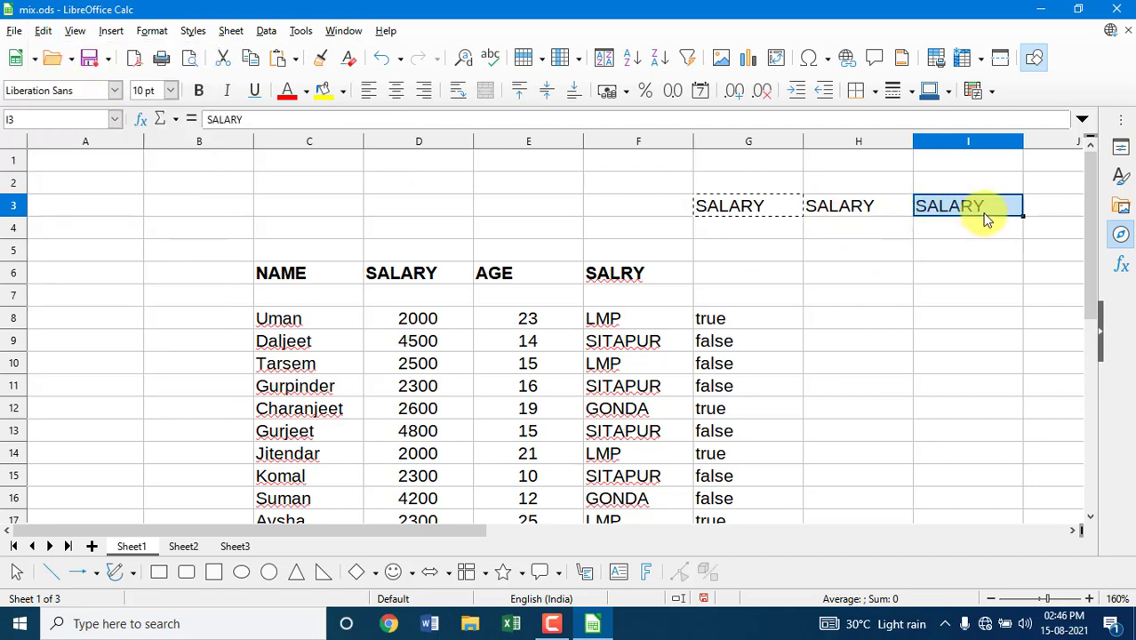
# Cut the cell range C5:G12 and undo that cut
pyautogui.click(891, 235)
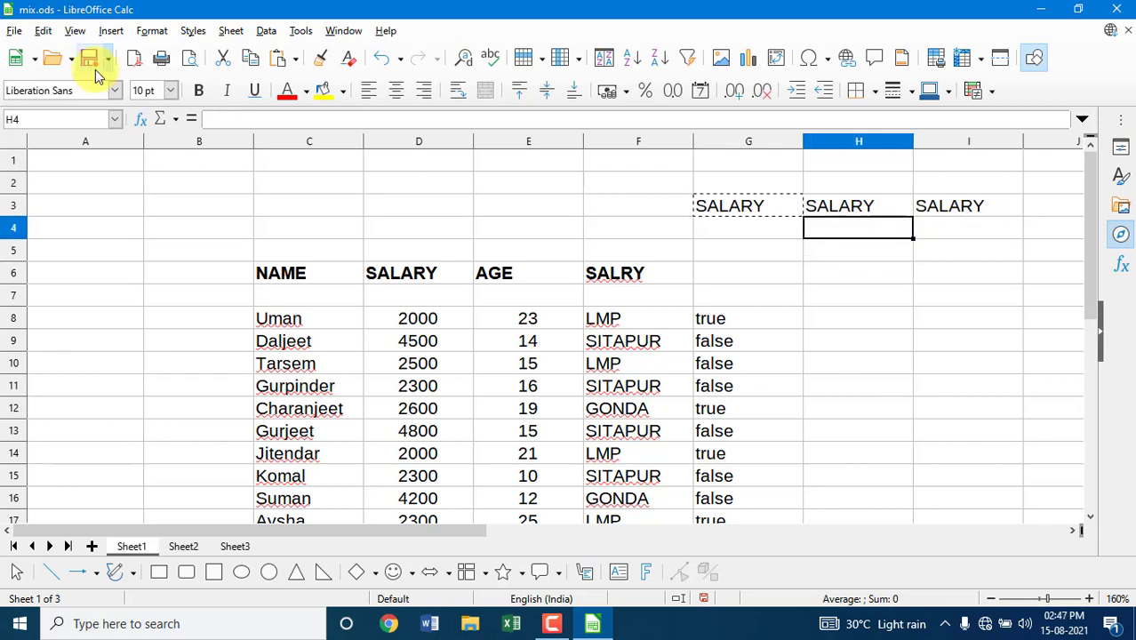
pyautogui.click(44, 34)
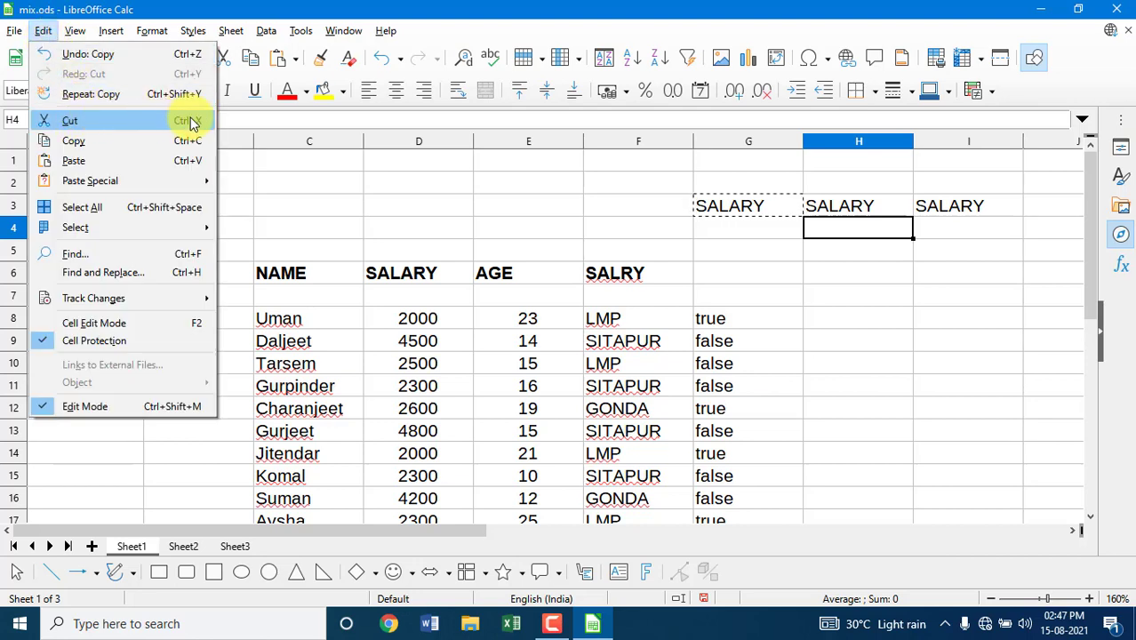
pyautogui.click(287, 245)
pyautogui.moveTo(287, 245); pyautogui.dragTo(748, 404)
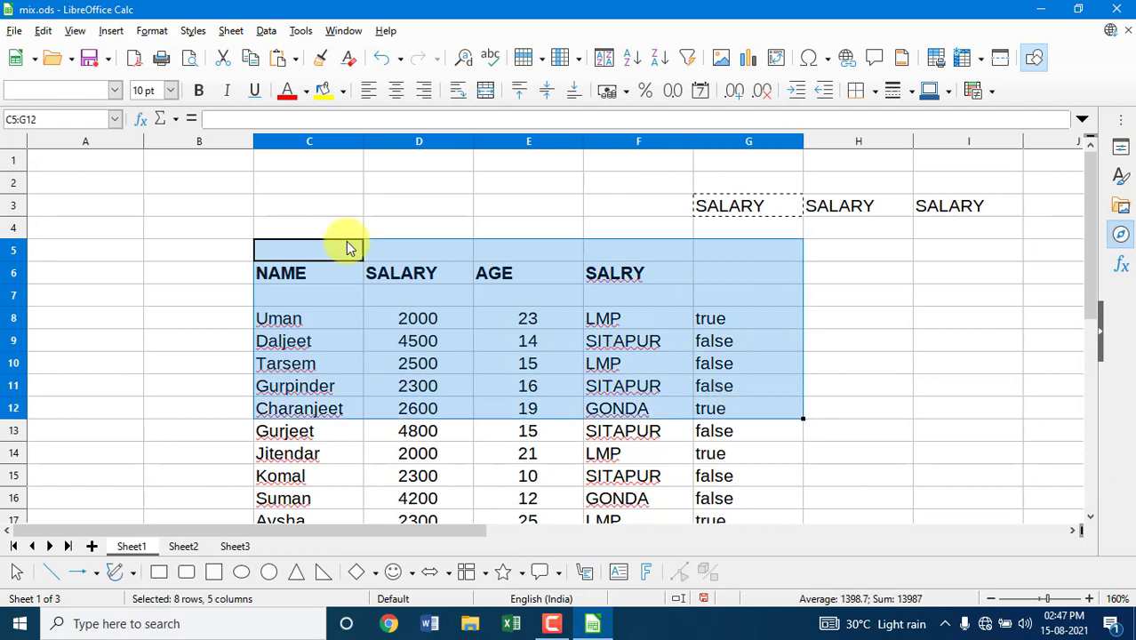
pyautogui.click(43, 30)
pyautogui.click(60, 122)
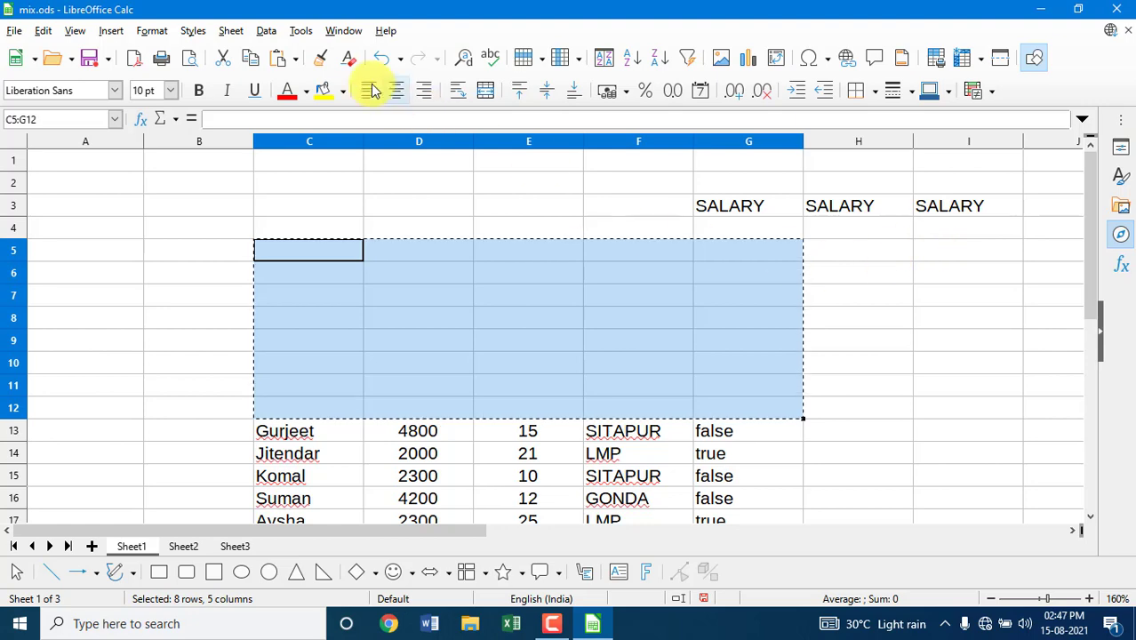
pyautogui.click(47, 32)
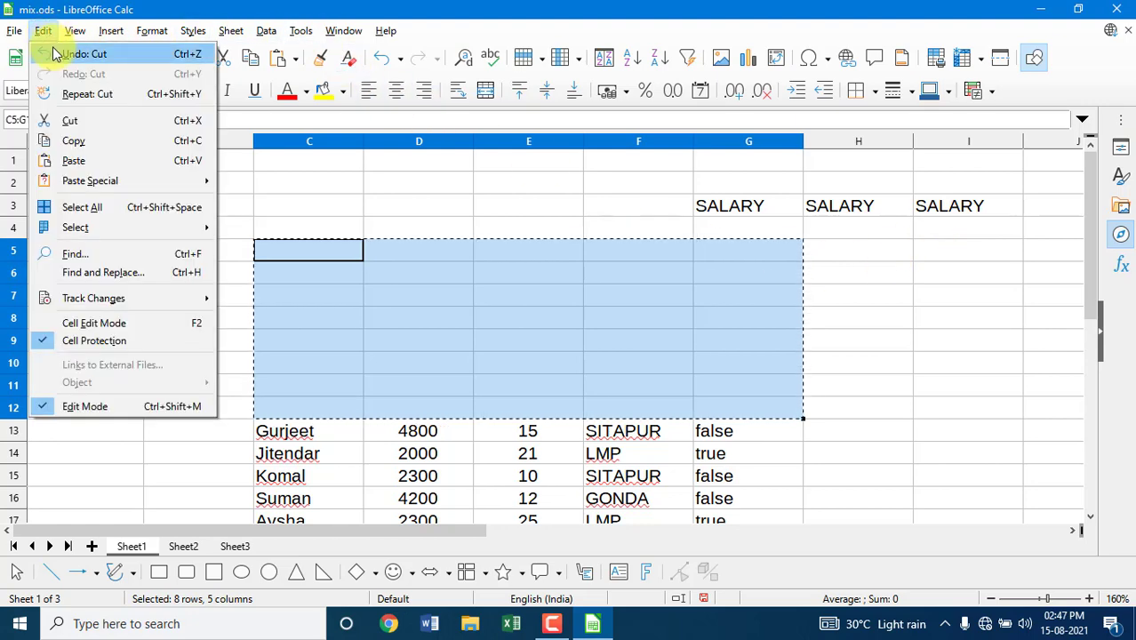
pyautogui.click(55, 53)
# Copy the cell range C5:G10 containing the headers and the first three records
pyautogui.click(121, 142)
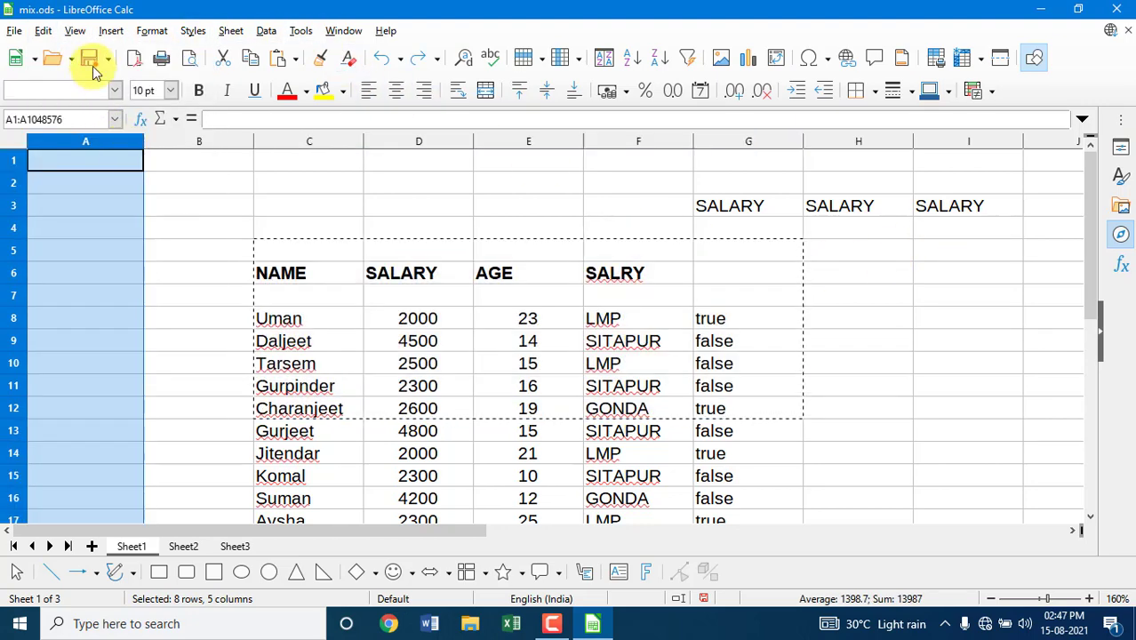
pyautogui.click(48, 33)
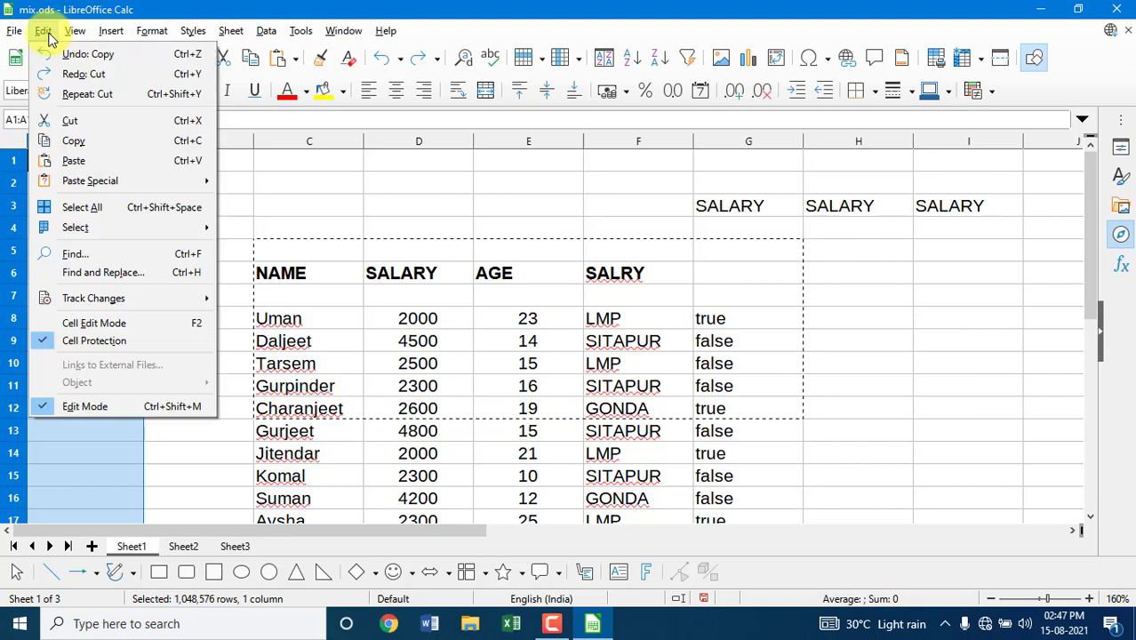
pyautogui.click(78, 142)
pyautogui.moveTo(267, 253); pyautogui.dragTo(718, 368)
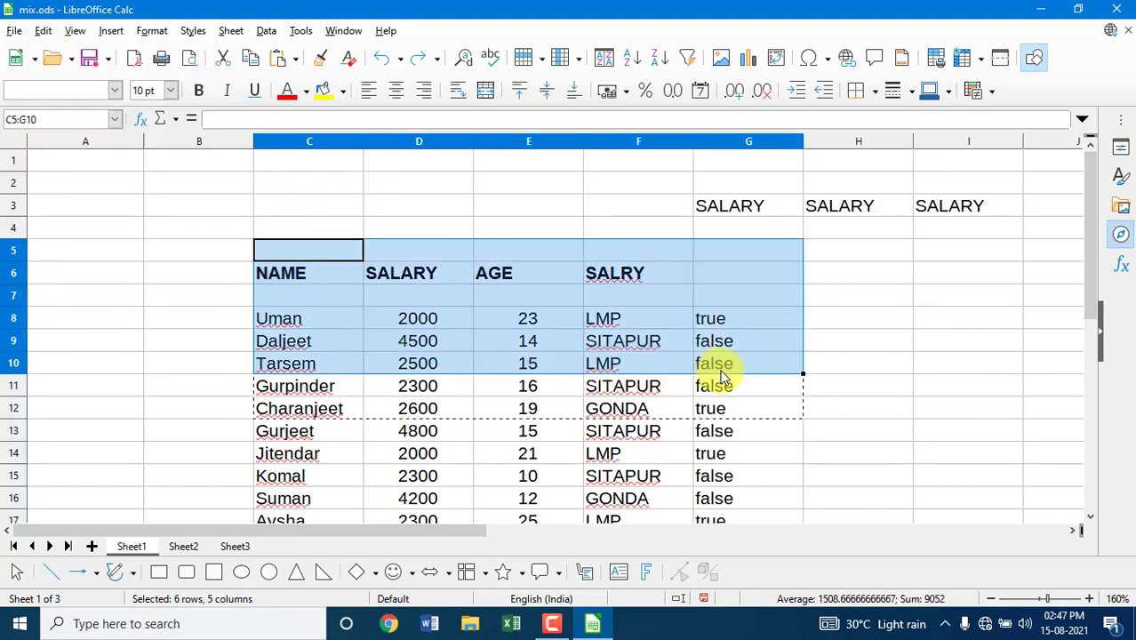
pyautogui.click(43, 31)
pyautogui.click(71, 142)
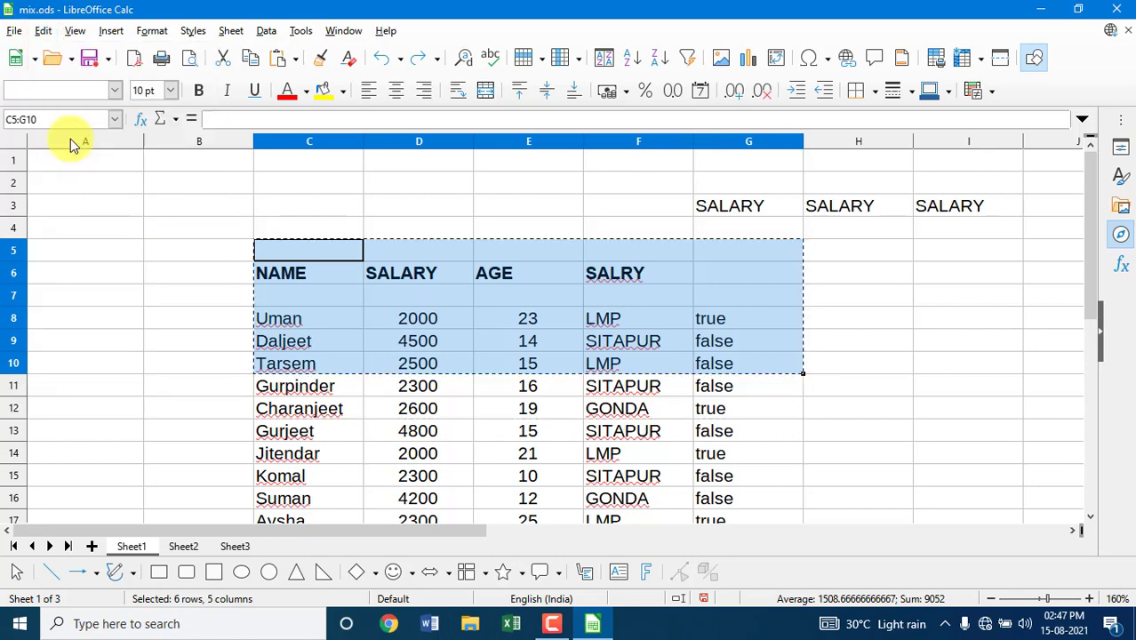
# Paste the copied block below the table, starting at cell C21
pyautogui.scroll(-4, 203, 251)
pyautogui.click(273, 345)
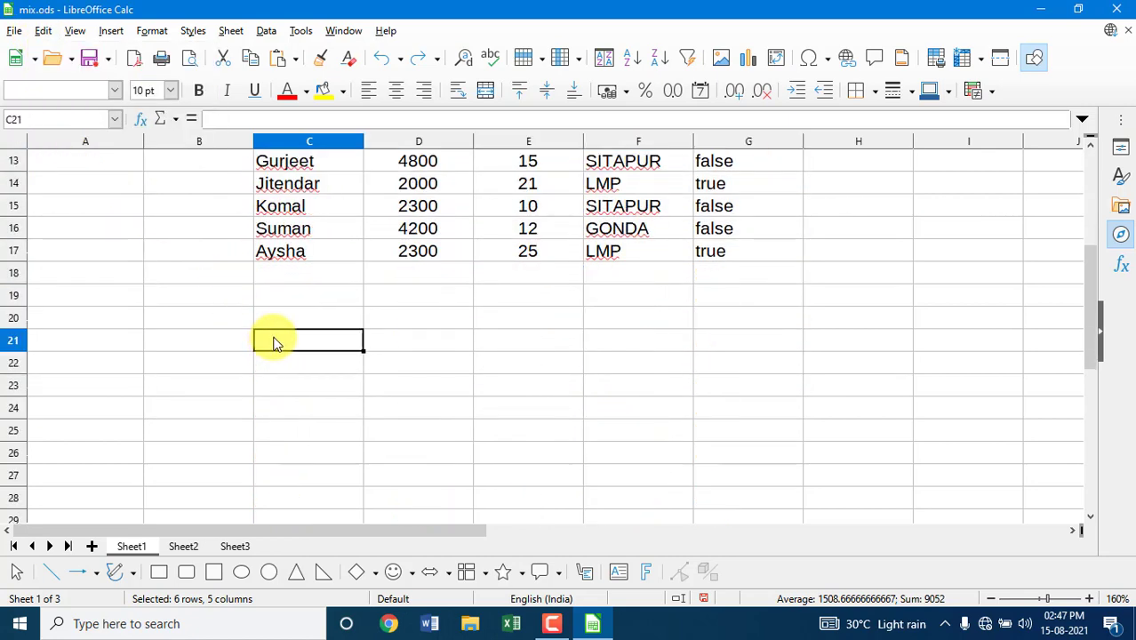
pyautogui.click(43, 30)
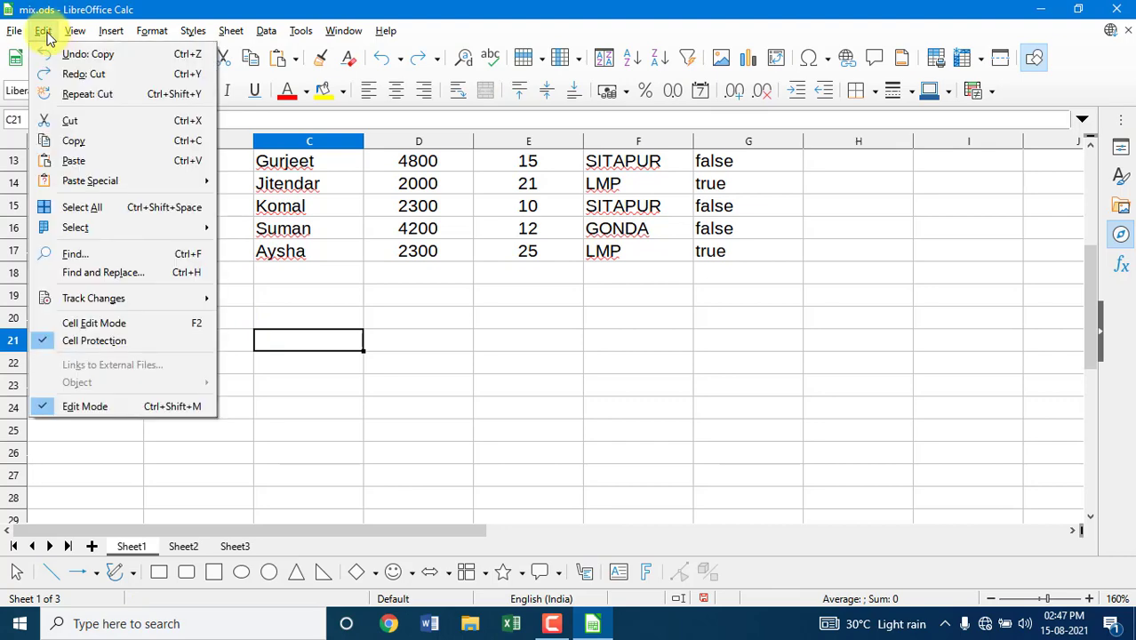
pyautogui.click(74, 160)
pyautogui.hotkey('ctrl', 'z')
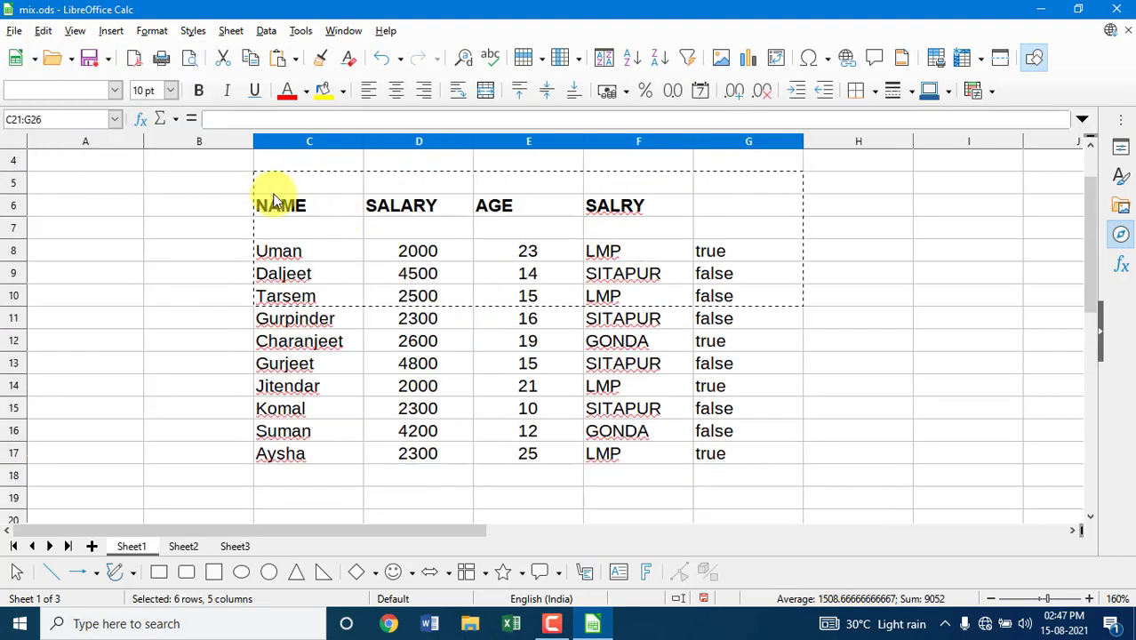
pyautogui.scroll(-3, 725, 311)
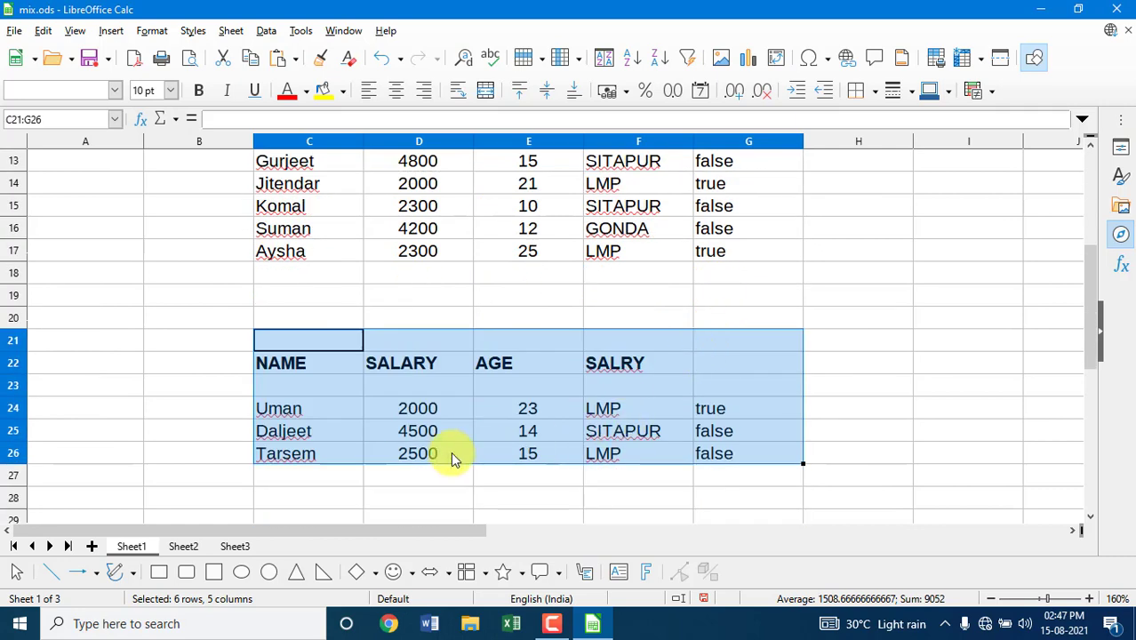
pyautogui.hotkey('ctrl', 'z')
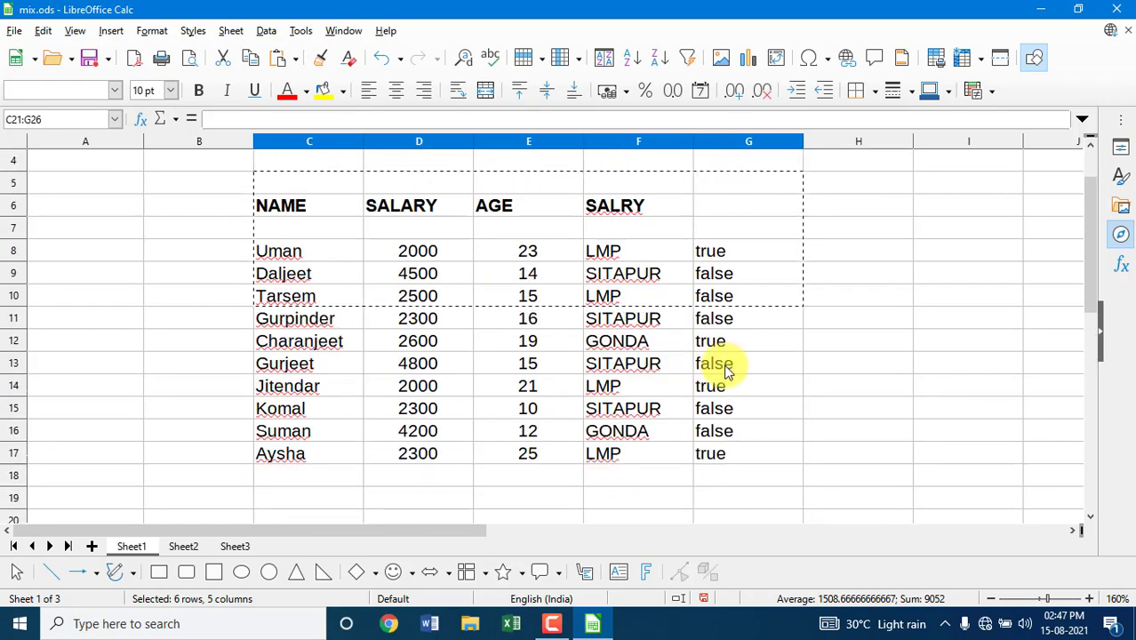
# Cut the cell range C5:G10 and paste it starting at cell C28
pyautogui.click(926, 313)
pyautogui.moveTo(260, 182); pyautogui.dragTo(747, 296)
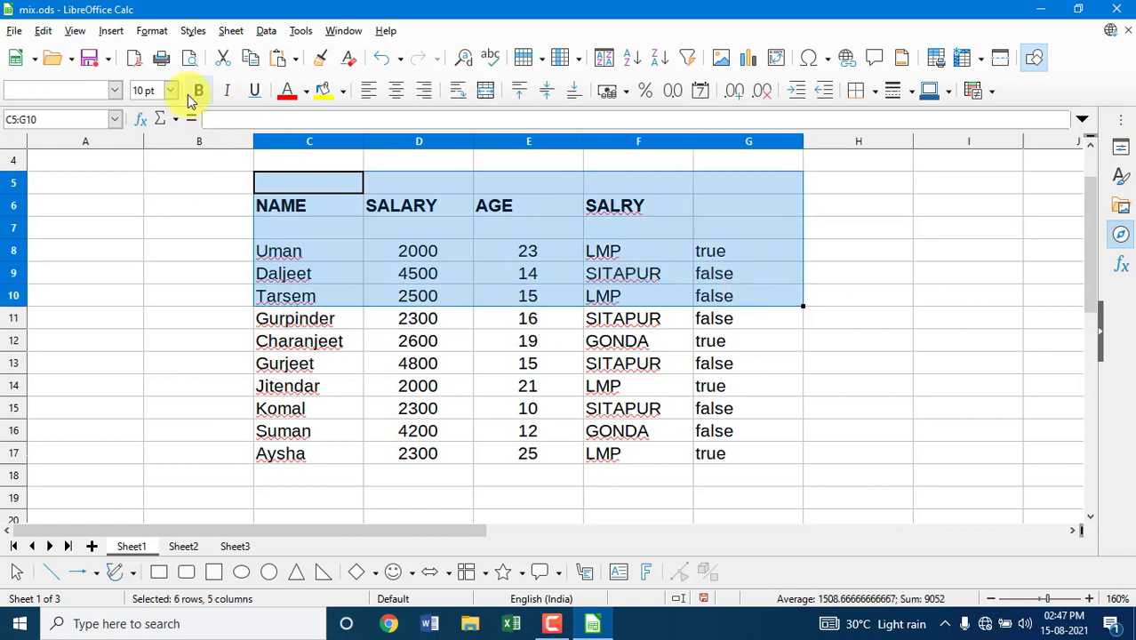
pyautogui.click(42, 31)
pyautogui.click(63, 122)
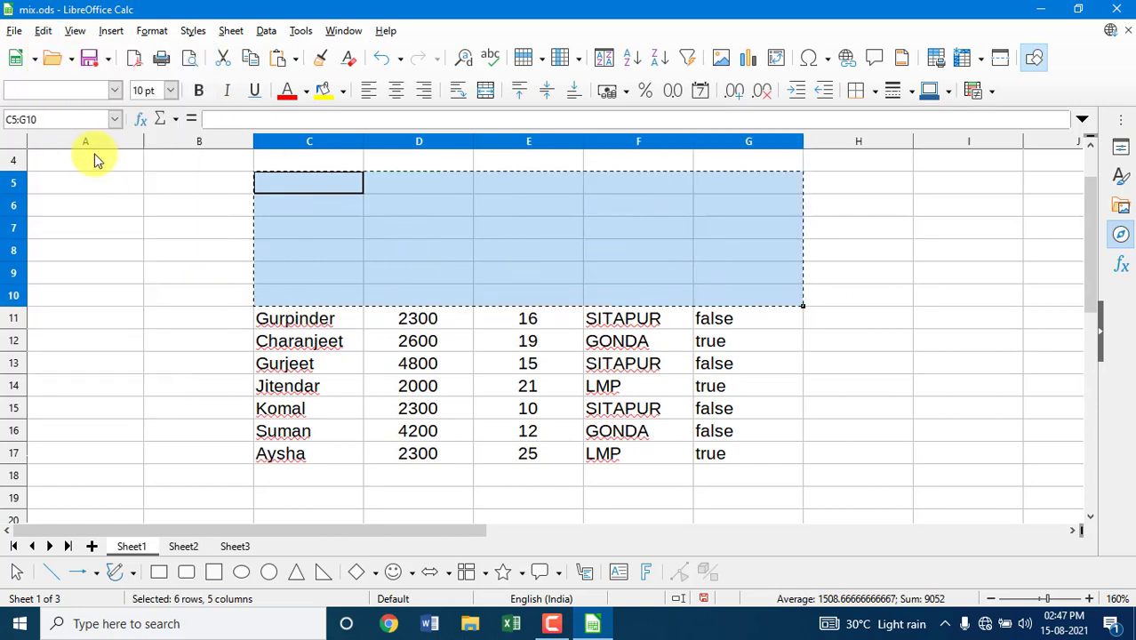
pyautogui.scroll(-4, 233, 304)
pyautogui.click(270, 427)
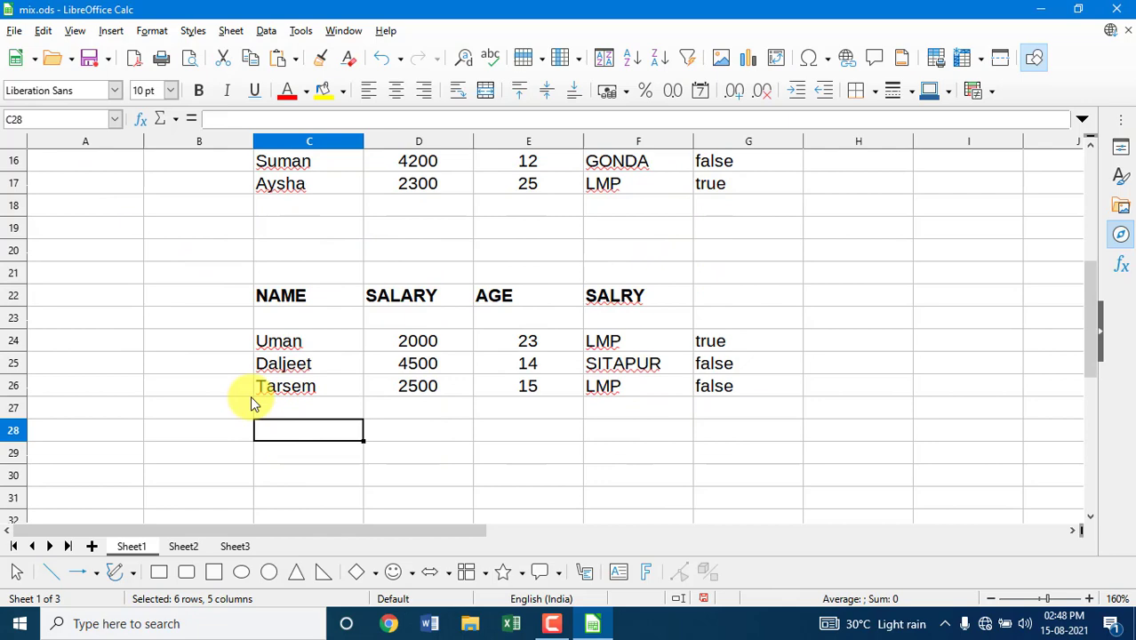
pyautogui.click(43, 31)
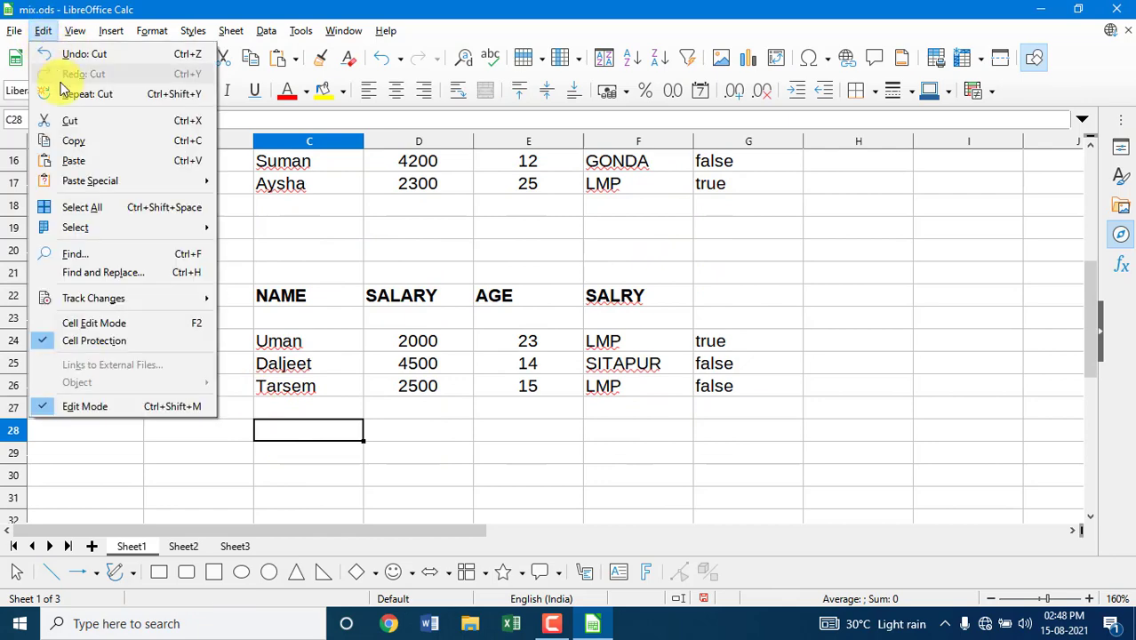
pyautogui.click(73, 160)
# Compare the source range C5:G10 with the pasted block starting at cell C28
pyautogui.scroll(5, 541, 235)
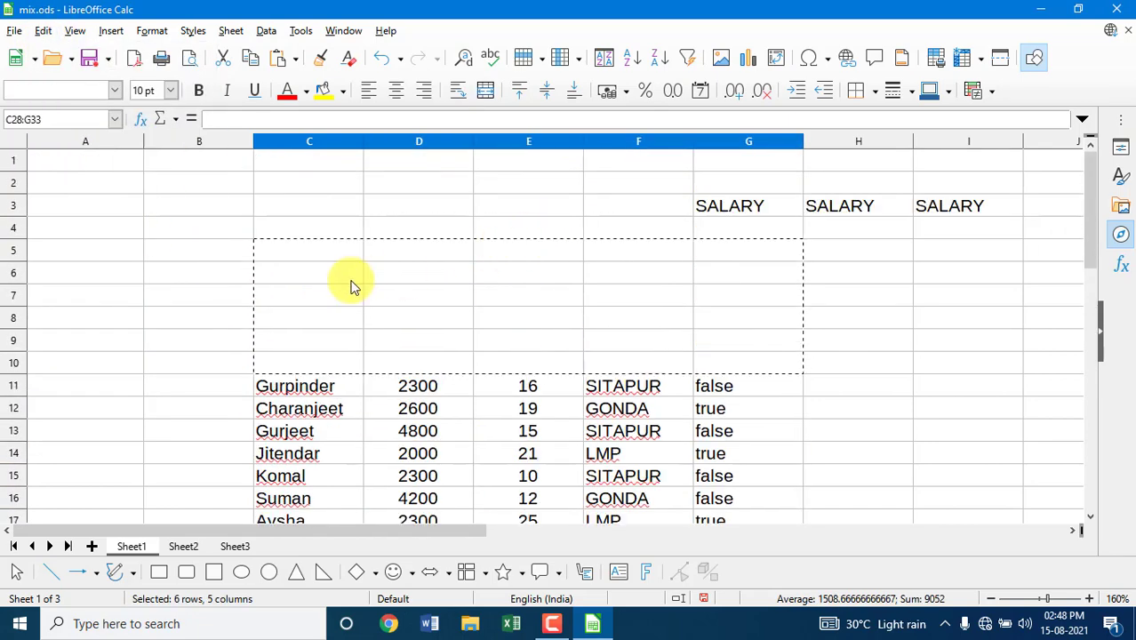
pyautogui.scroll(-7, 669, 254)
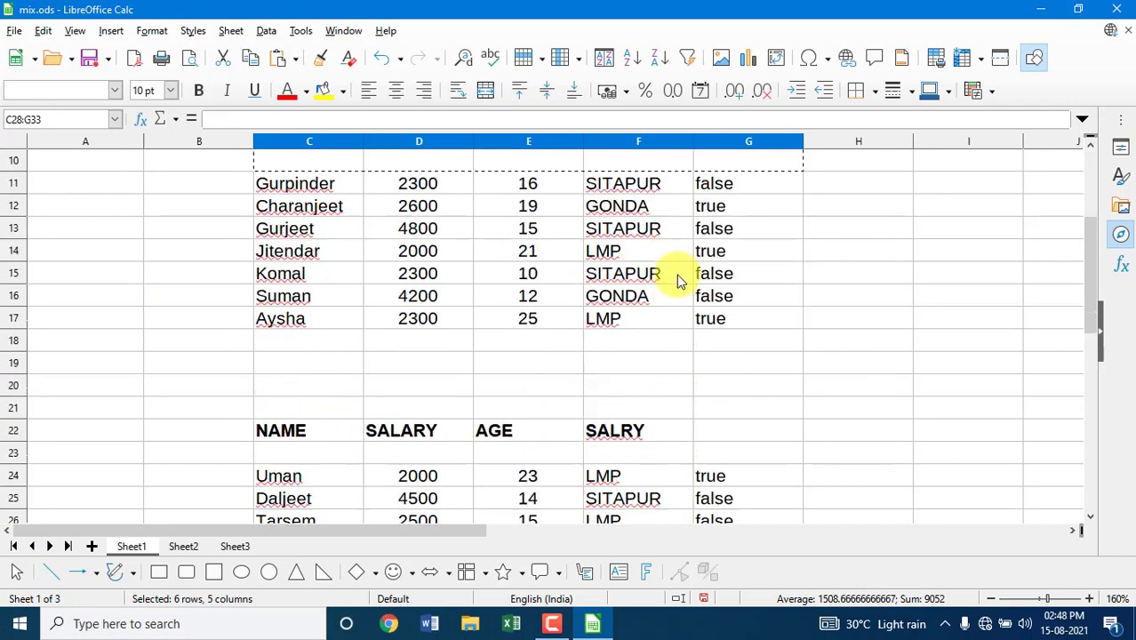
pyautogui.scroll(7, 484, 396)
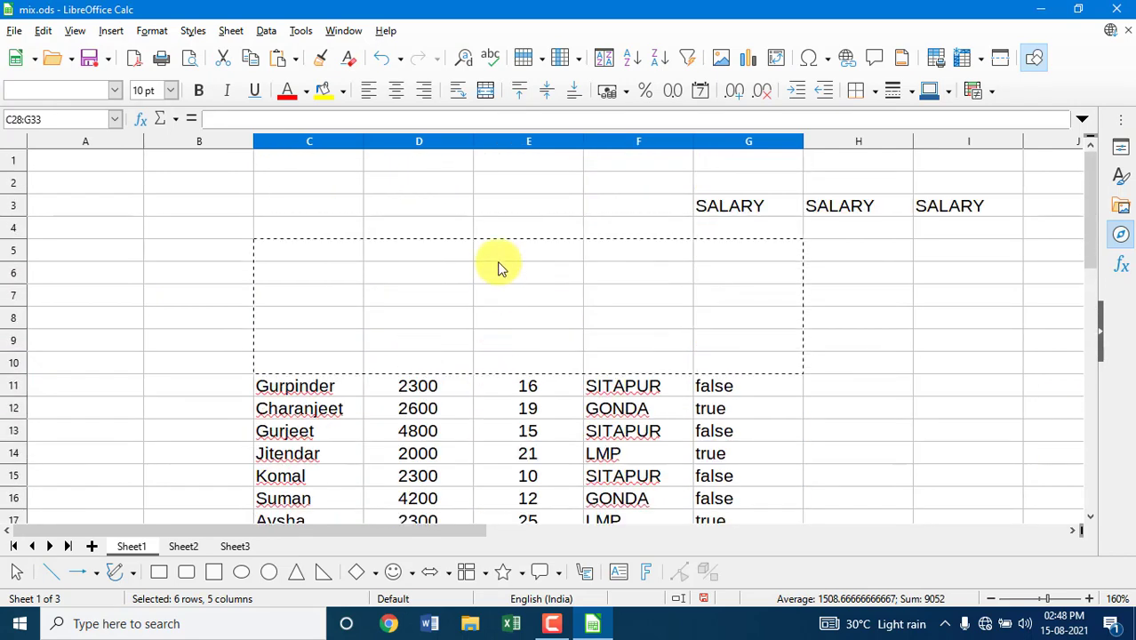
pyautogui.scroll(-5, 494, 294)
pyautogui.scroll(5, 498, 345)
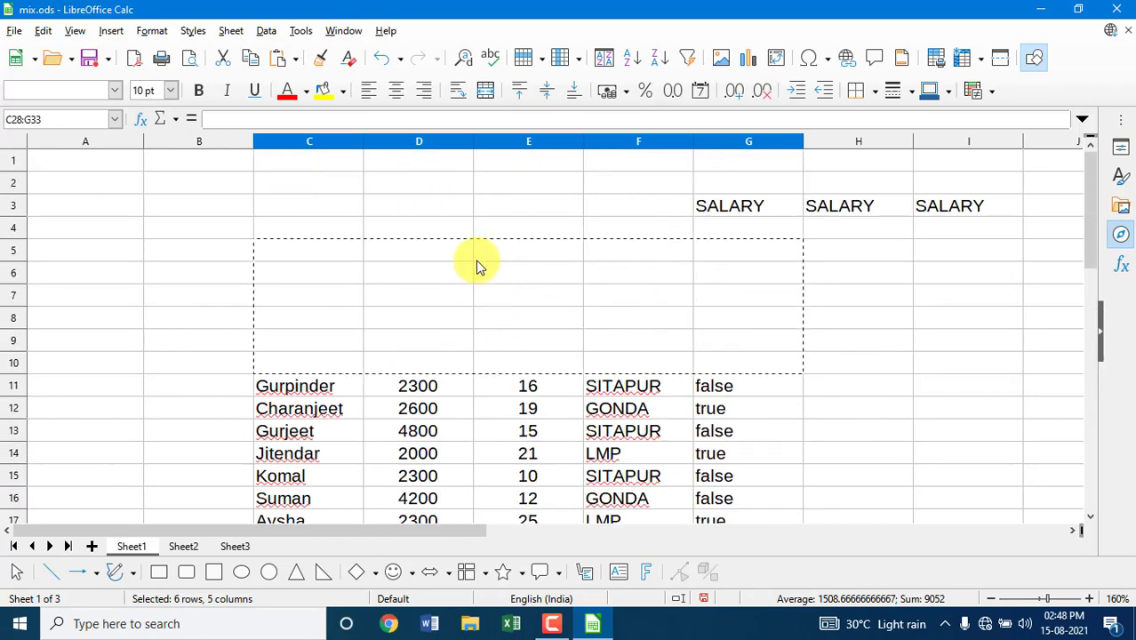
pyautogui.scroll(-3, 477, 267)
pyautogui.scroll(-2, 486, 293)
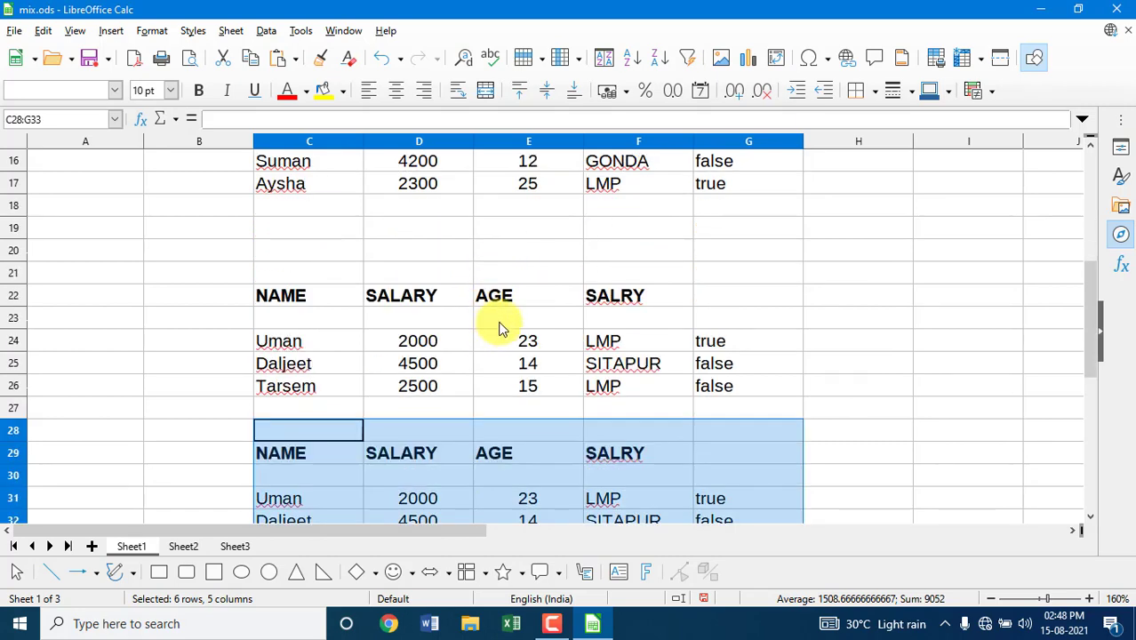
# Undo the paste at C28 and the cut of C5:G10
pyautogui.hotkey('ctrl', 'z')
pyautogui.click(43, 30)
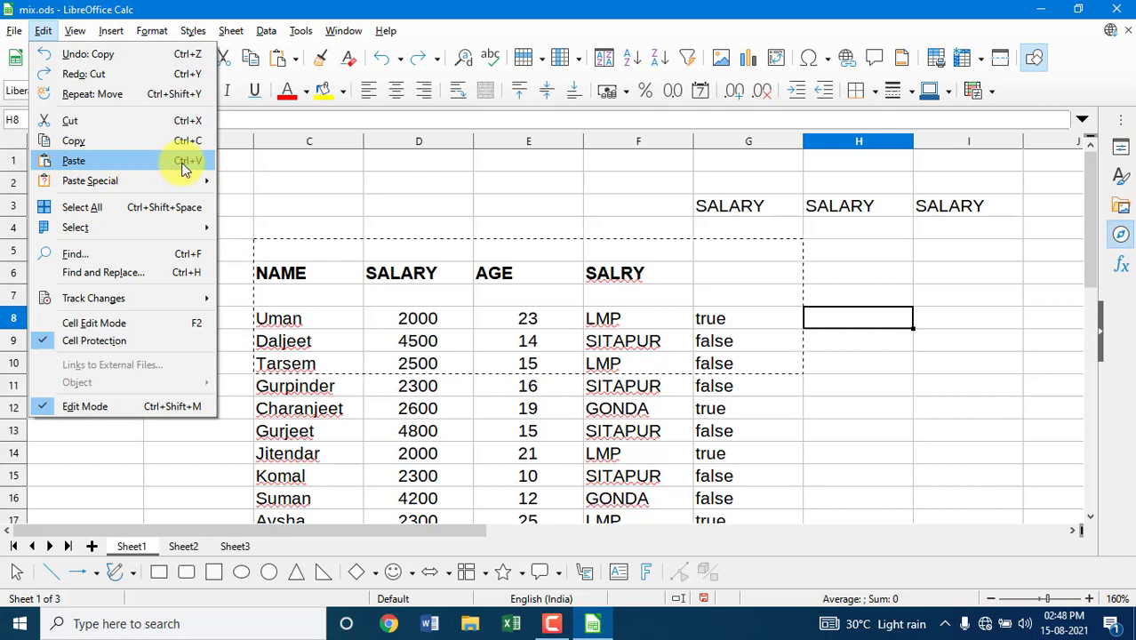
pyautogui.click(365, 188)
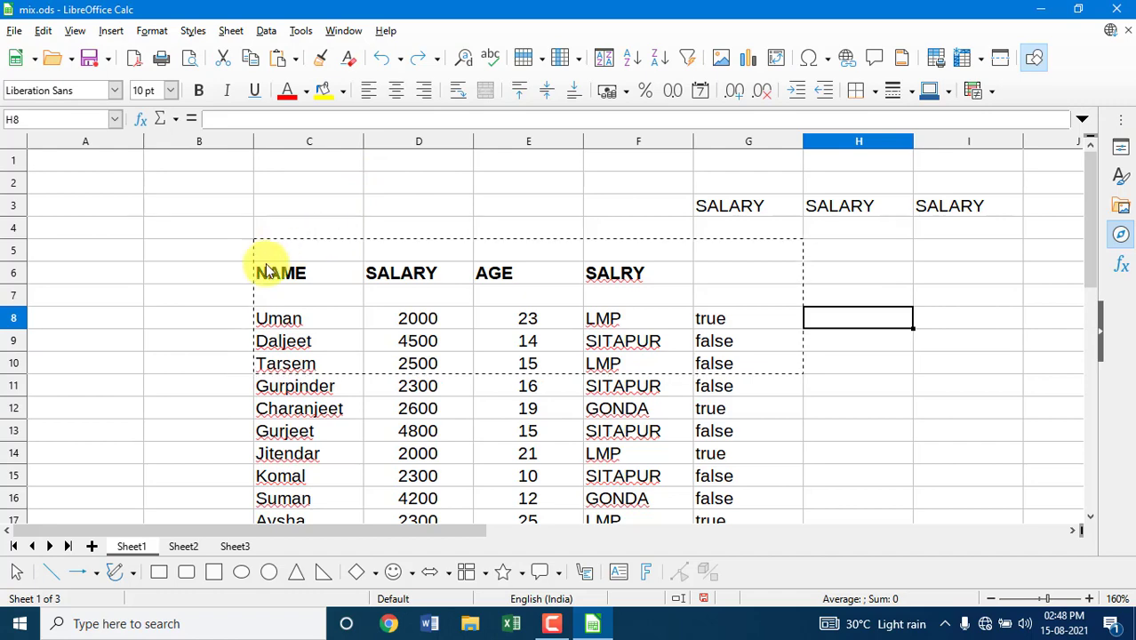
# Copy the cell range C6:G13 and paste it below the earlier copy, starting at cell C30
pyautogui.moveTo(267, 271); pyautogui.dragTo(742, 431)
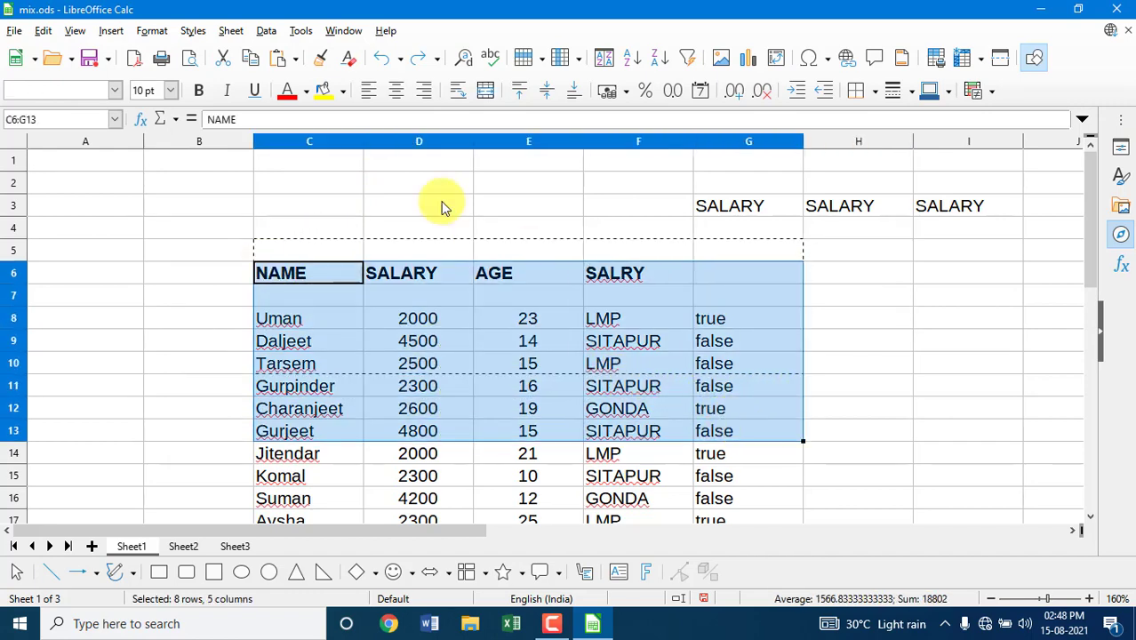
pyautogui.click(42, 30)
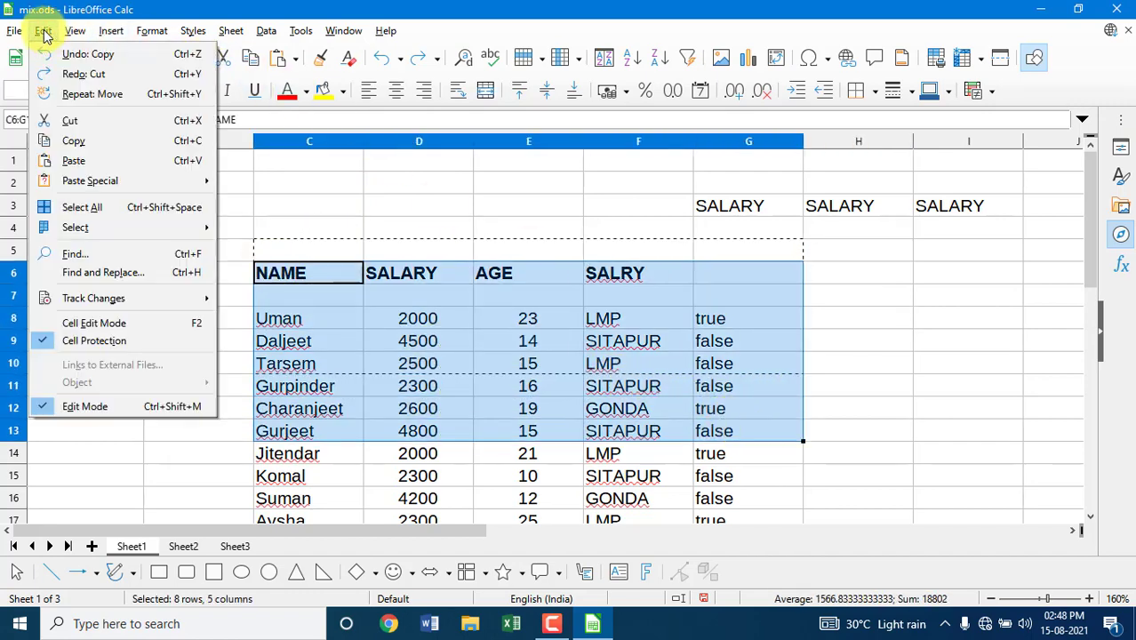
pyautogui.click(75, 142)
pyautogui.scroll(-4, 164, 223)
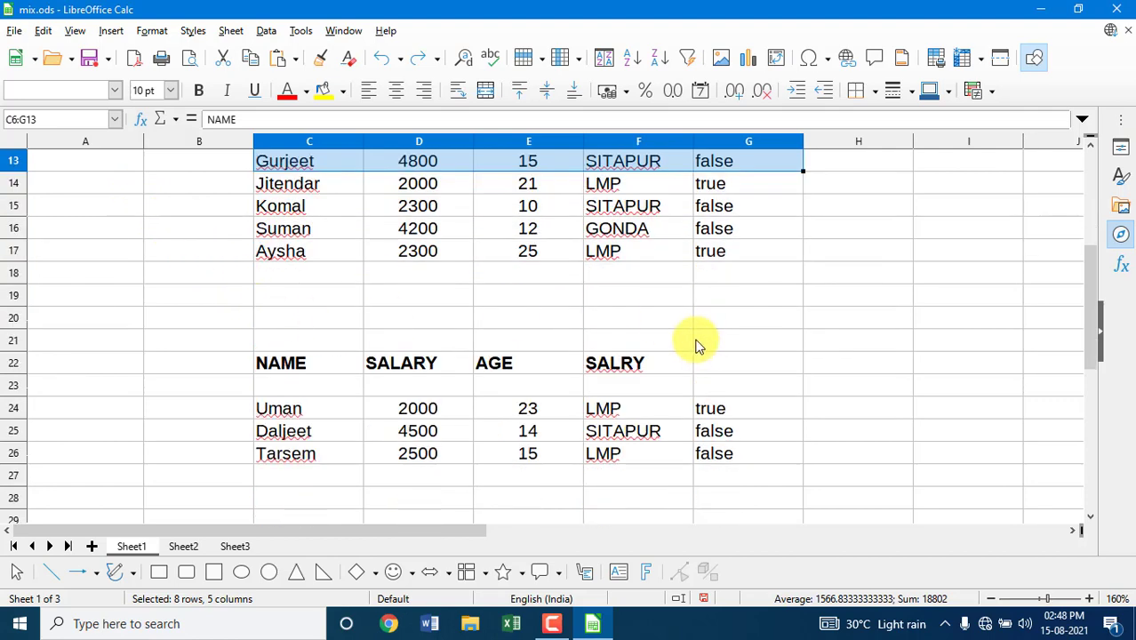
pyautogui.scroll(-2, 368, 444)
pyautogui.click(293, 411)
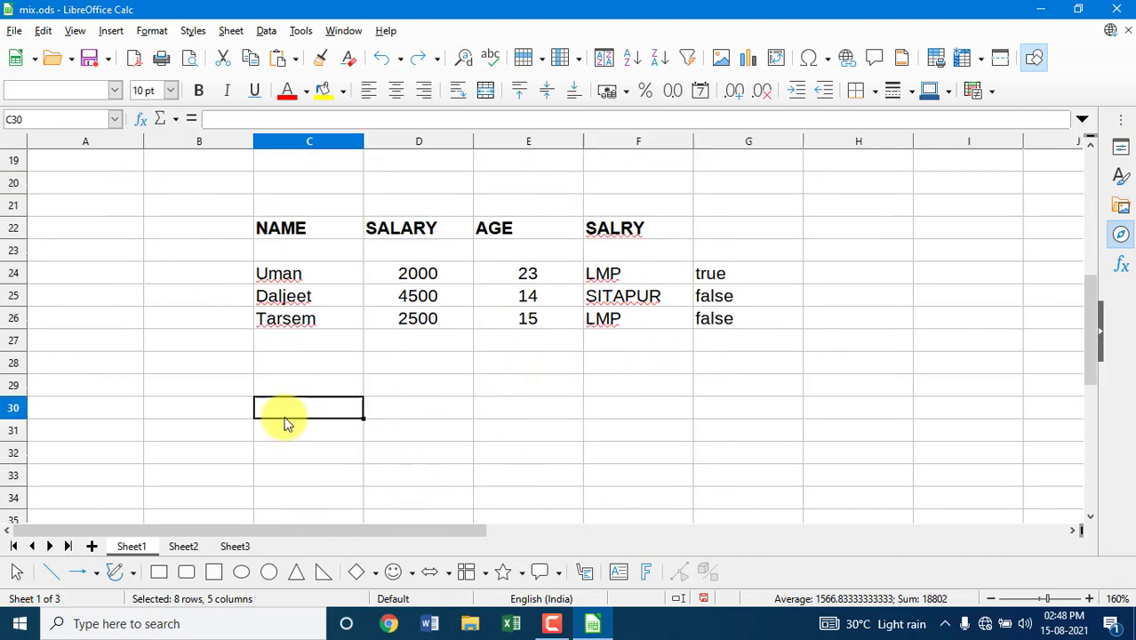
pyautogui.click(43, 30)
pyautogui.click(96, 162)
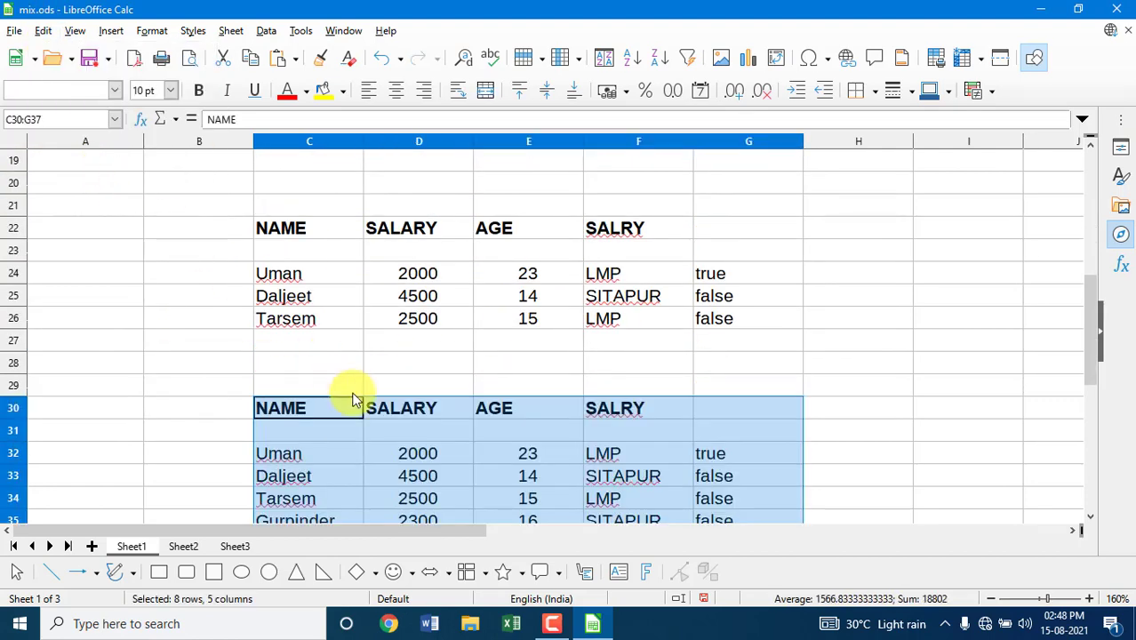
pyautogui.scroll(-2, 371, 420)
pyautogui.scroll(8, 373, 421)
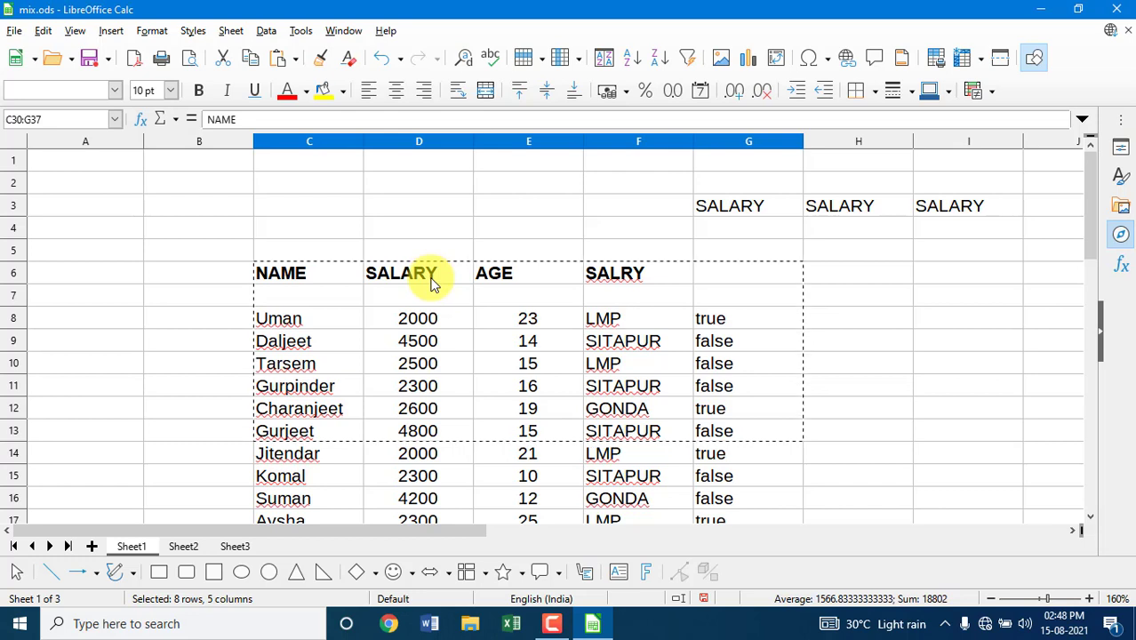
# Examine the Paste Special options available for header cell F6
pyautogui.click(182, 188)
pyautogui.click(49, 32)
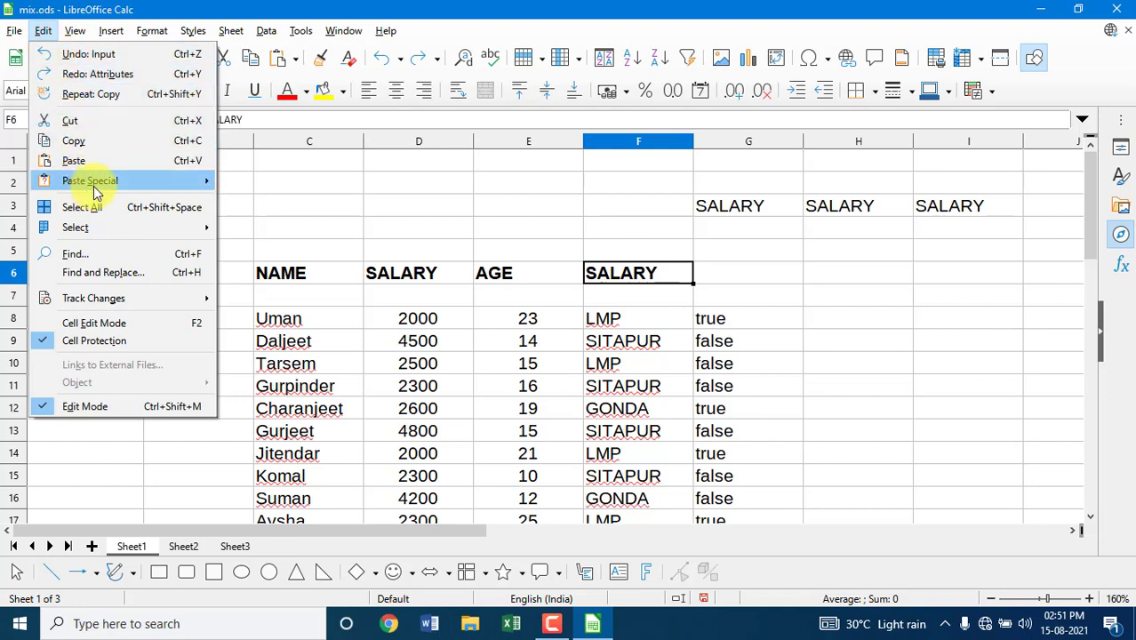
pyautogui.moveTo(96, 185)
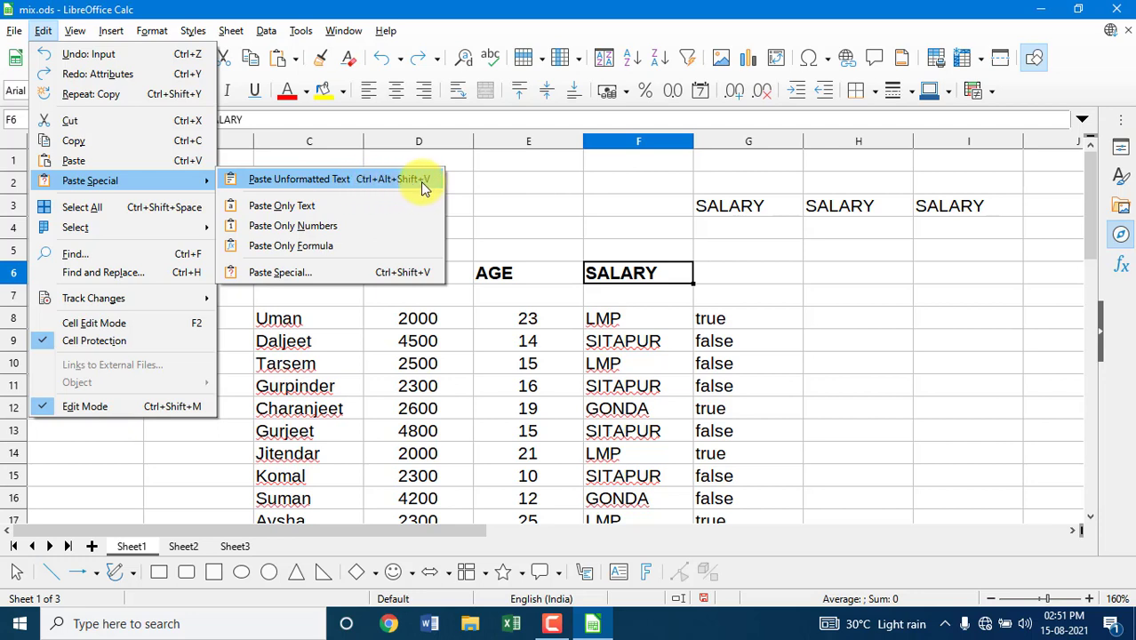
pyautogui.click(770, 273)
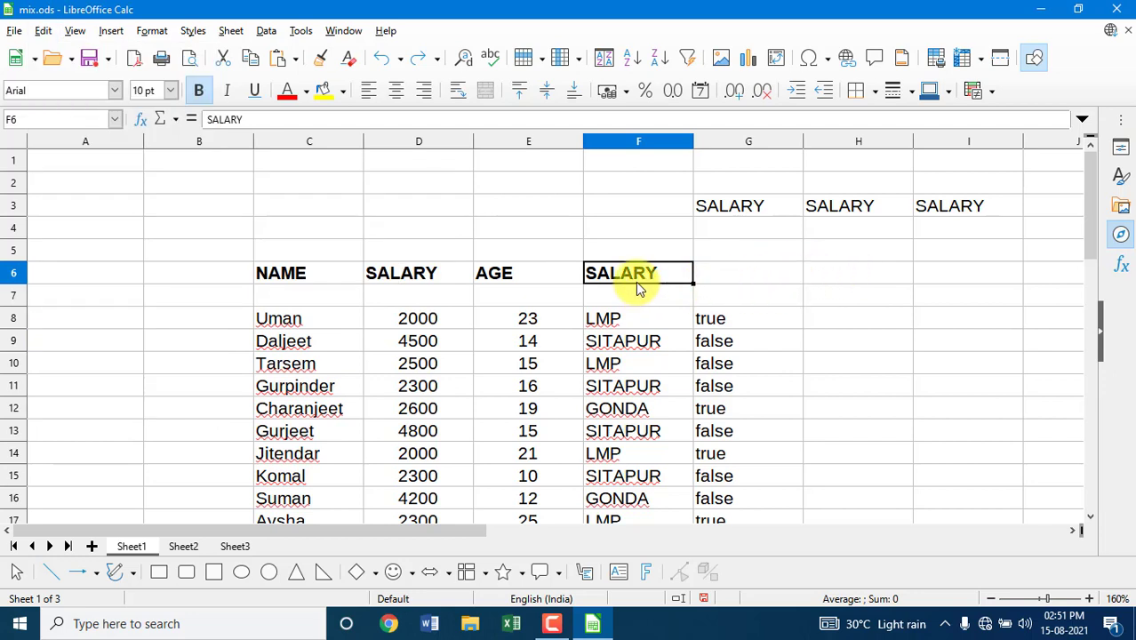
pyautogui.moveTo(693, 284)
pyautogui.mouseDown()
pyautogui.moveTo(711, 282)
pyautogui.moveTo(685, 278)
pyautogui.mouseUp()
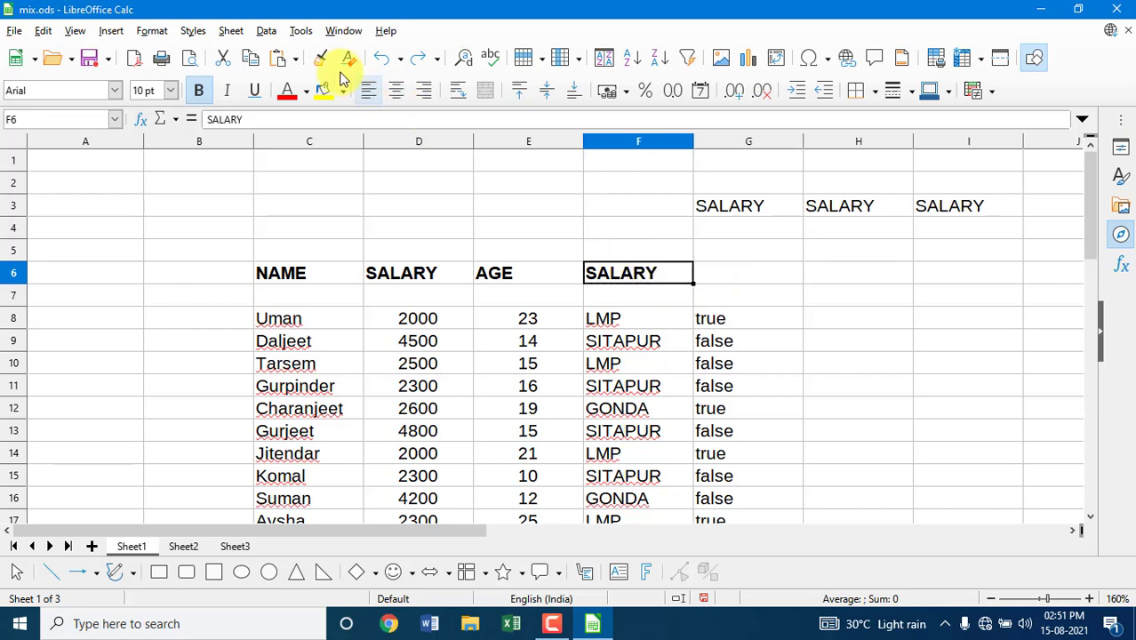
# Format the SALARY header in cell F6 in red, 20 pt, with the Arial Black font
pyautogui.click(287, 92)
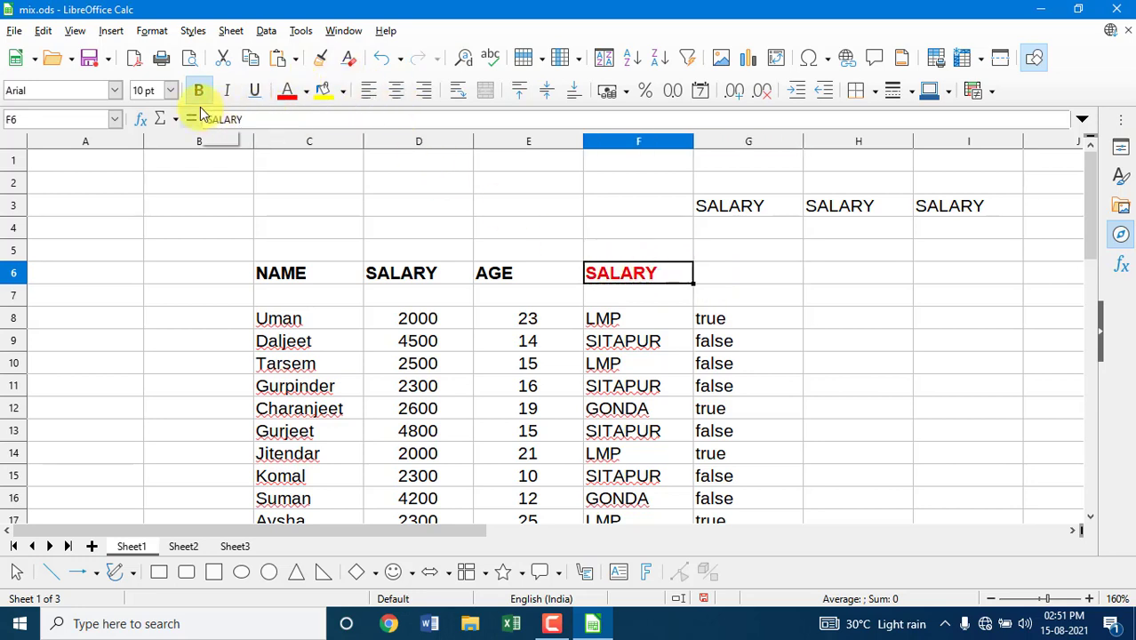
pyautogui.click(169, 90)
pyautogui.click(143, 235)
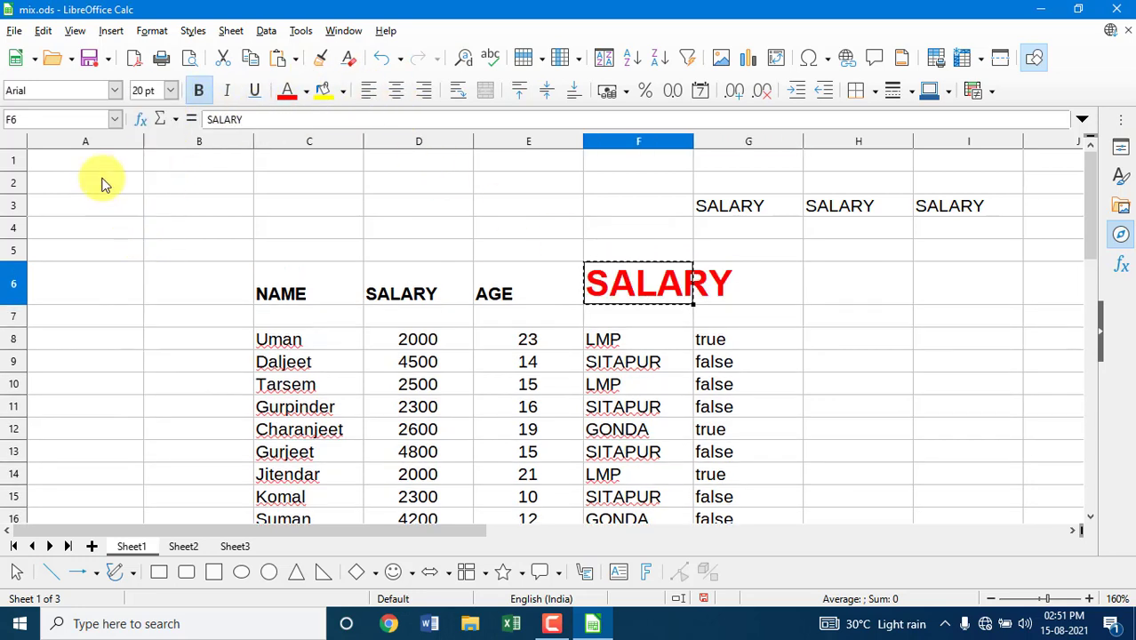
pyautogui.click(115, 90)
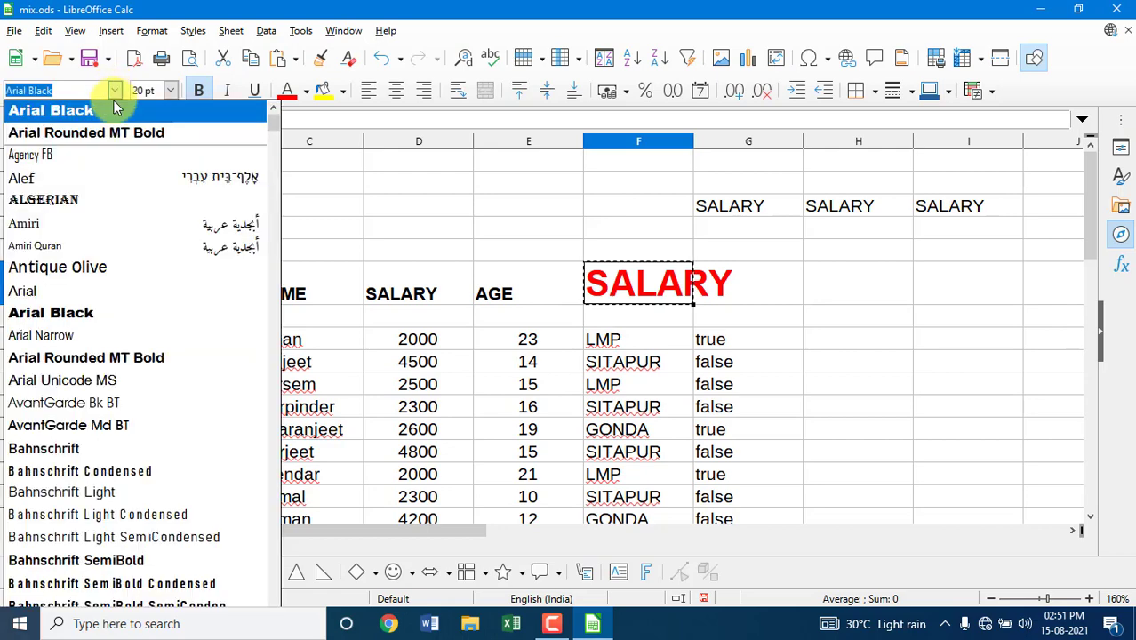
pyautogui.click(80, 312)
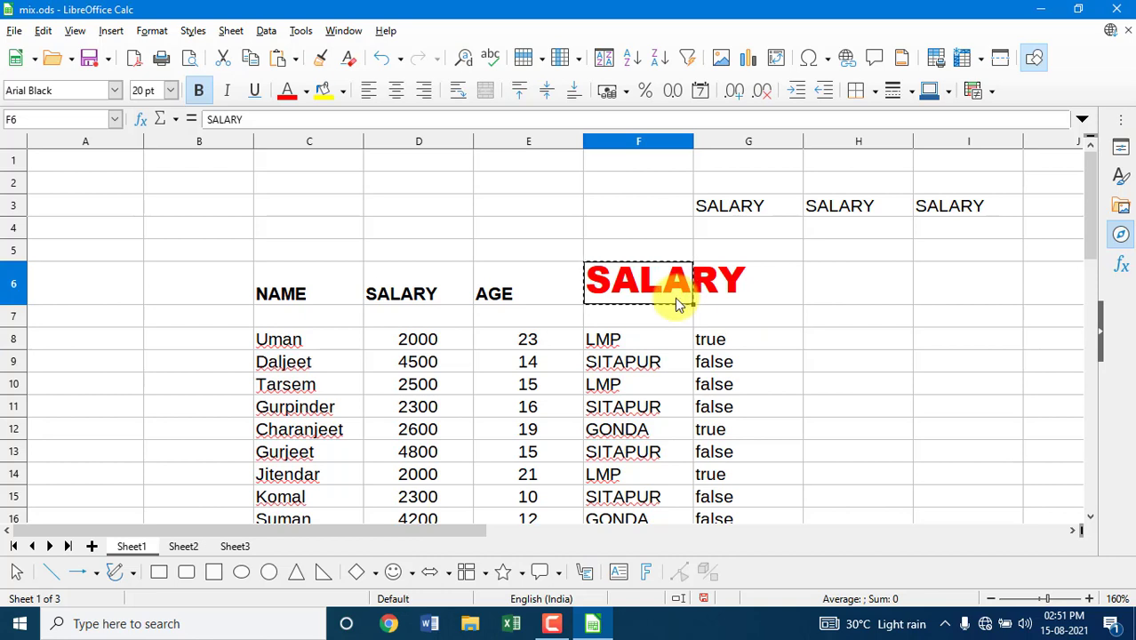
# Copy the formatted header cell F6 and paste it into H6 as unformatted text
pyautogui.click(59, 39)
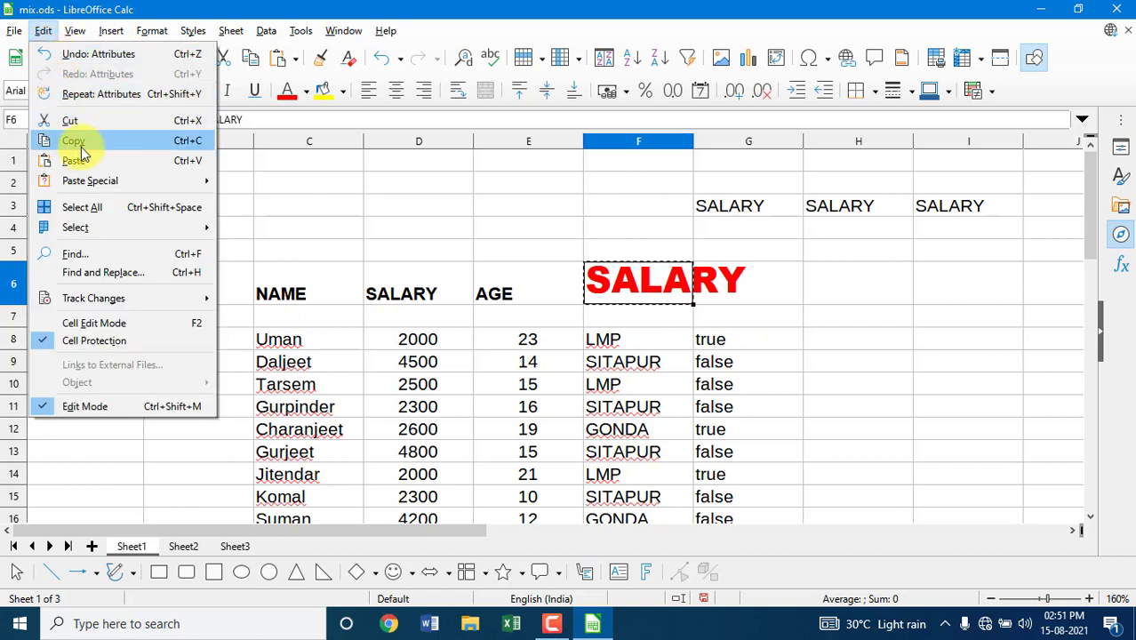
pyautogui.click(81, 142)
pyautogui.click(837, 299)
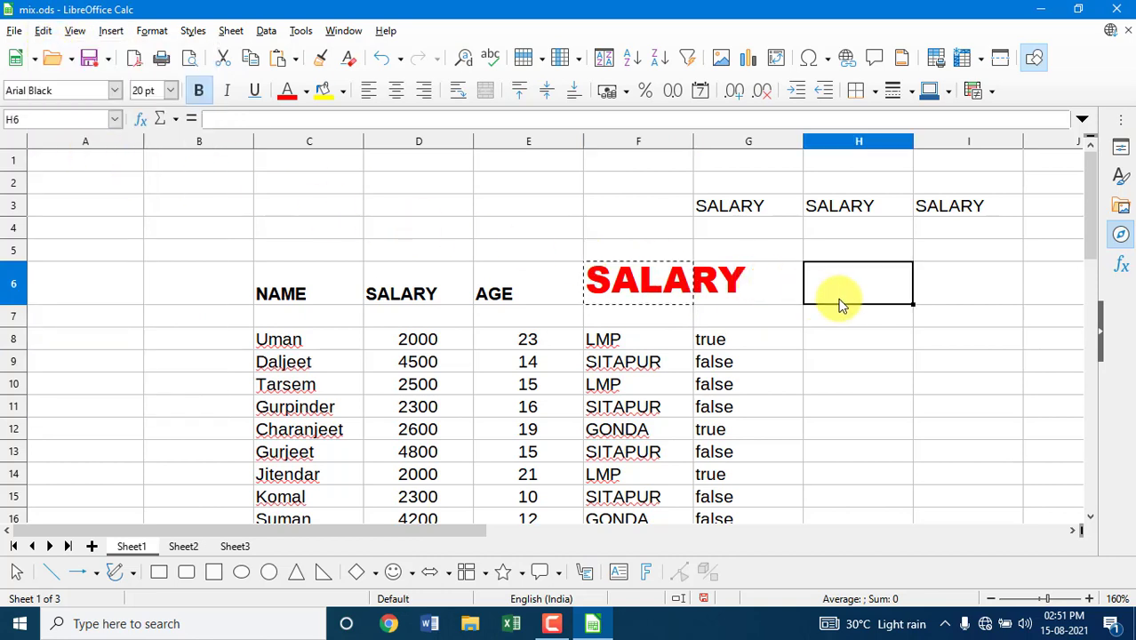
pyautogui.click(44, 32)
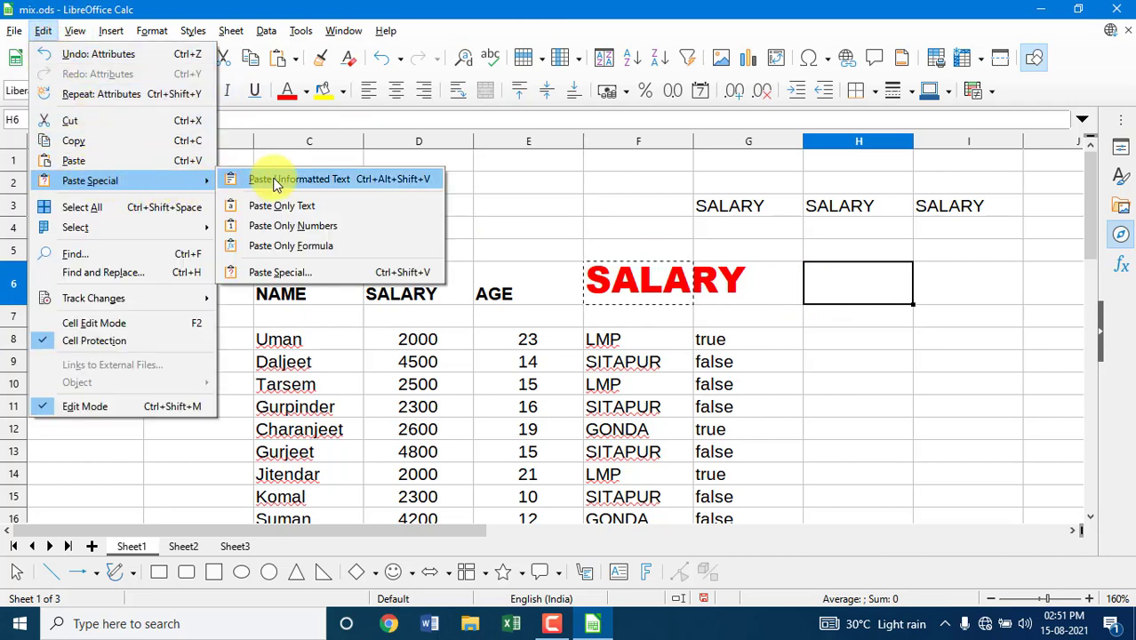
pyautogui.click(346, 181)
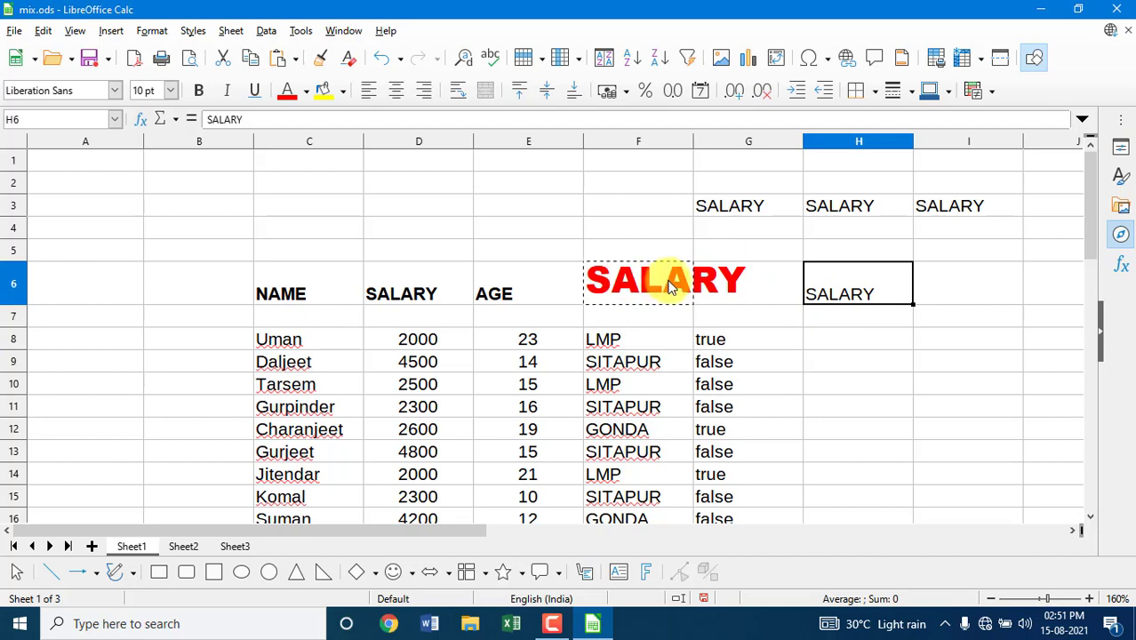
# Examine the Paste Special dialog's selection, operation and shift options for cell H8 without pasting anything
pyautogui.click(836, 340)
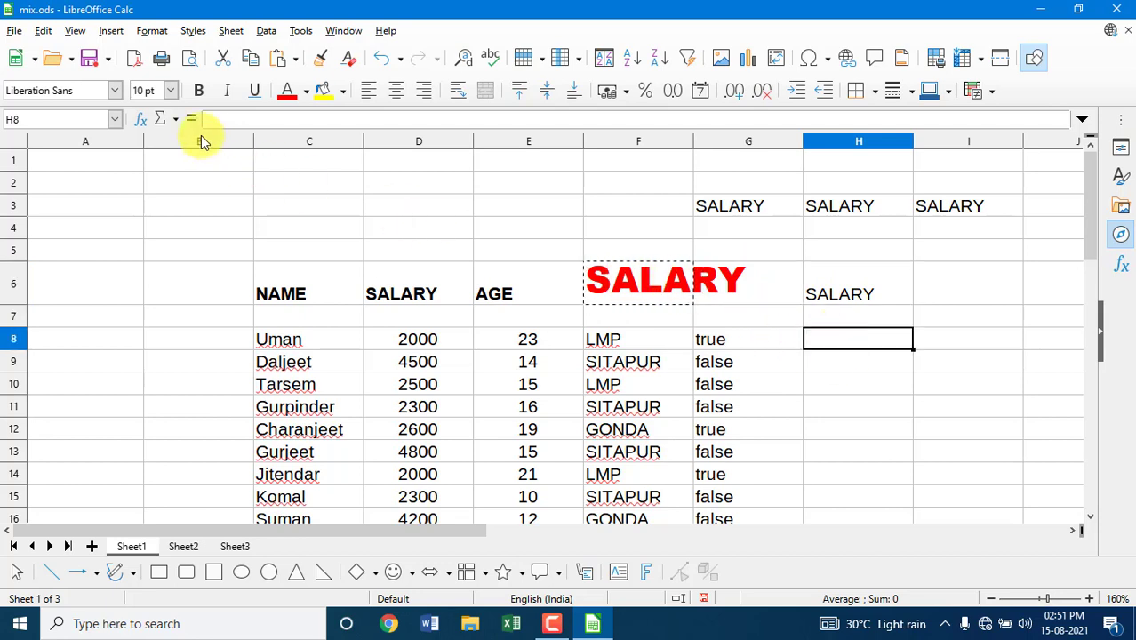
pyautogui.click(43, 30)
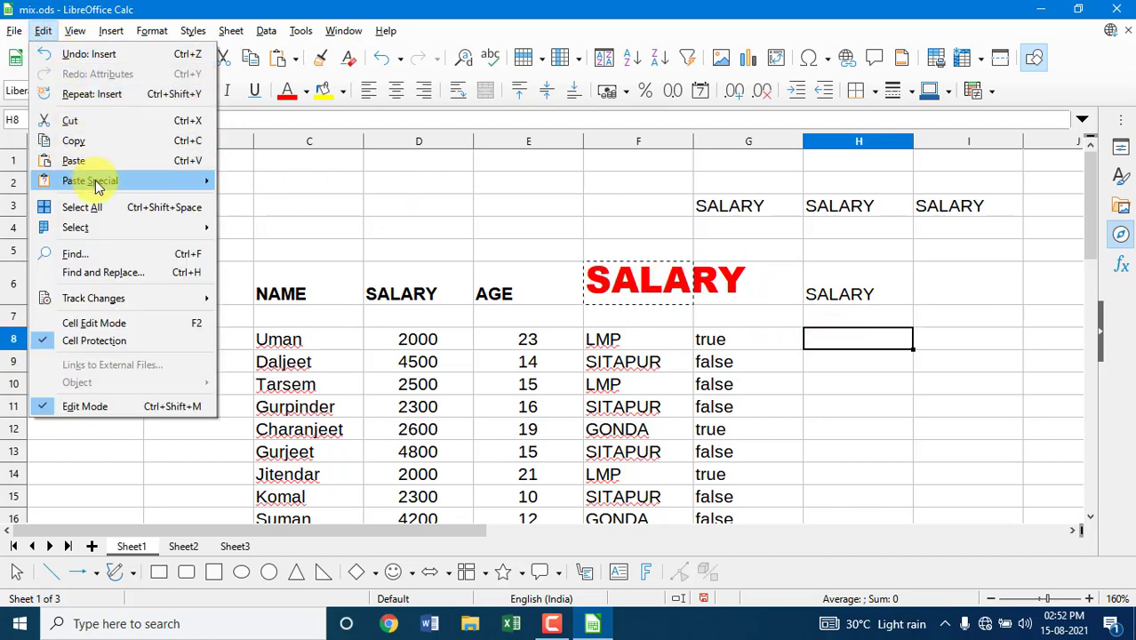
pyautogui.moveTo(155, 191)
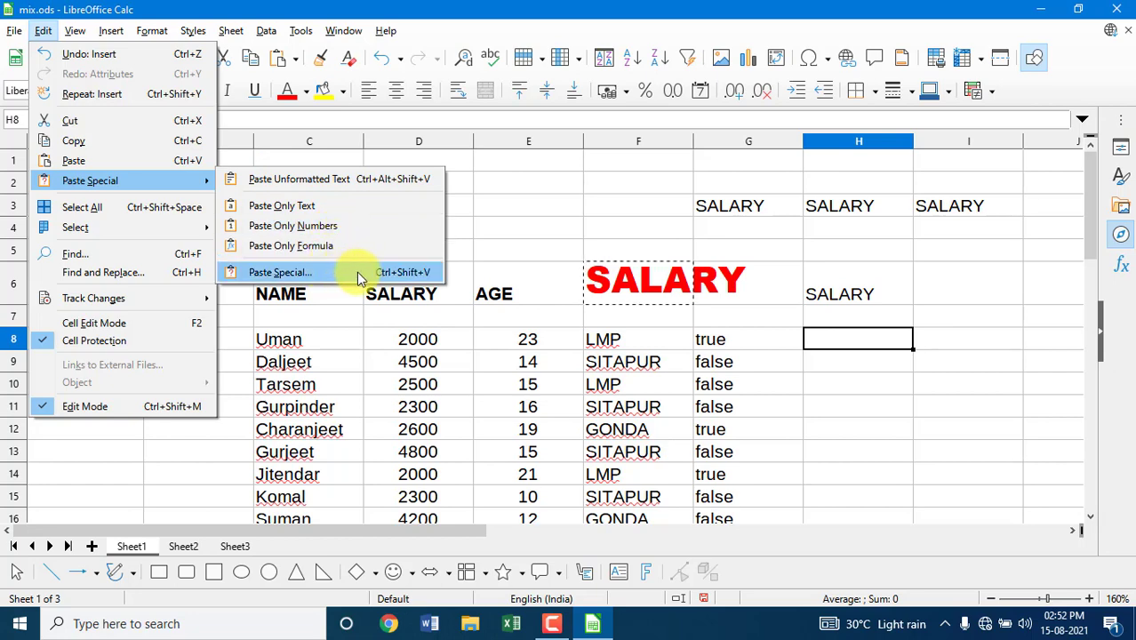
pyautogui.click(418, 280)
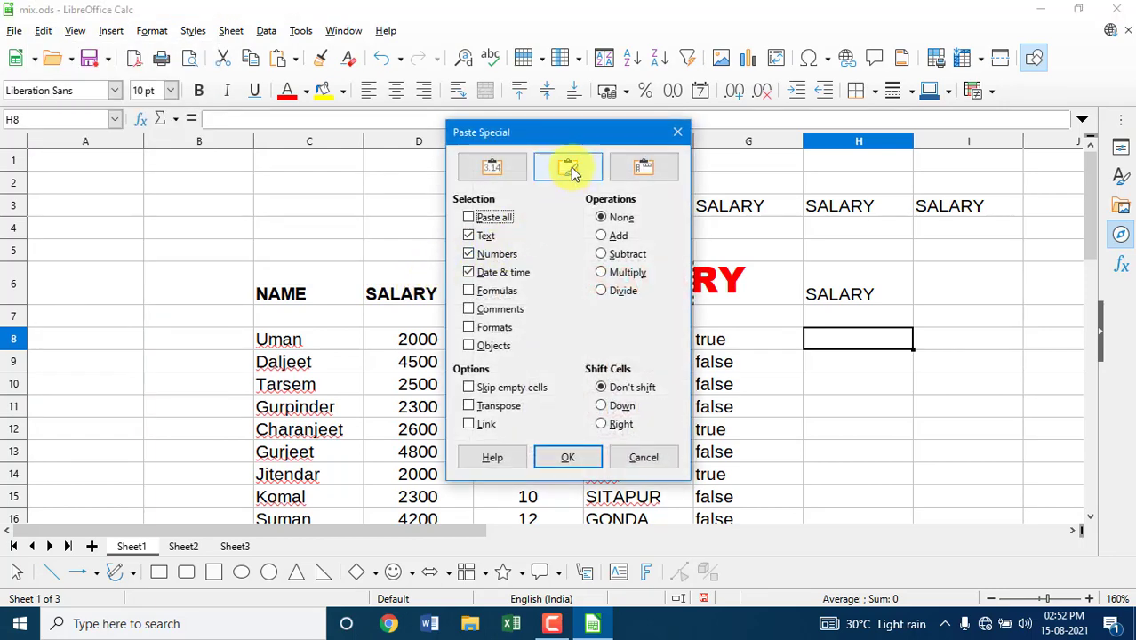
pyautogui.moveTo(565, 132); pyautogui.dragTo(510, 70)
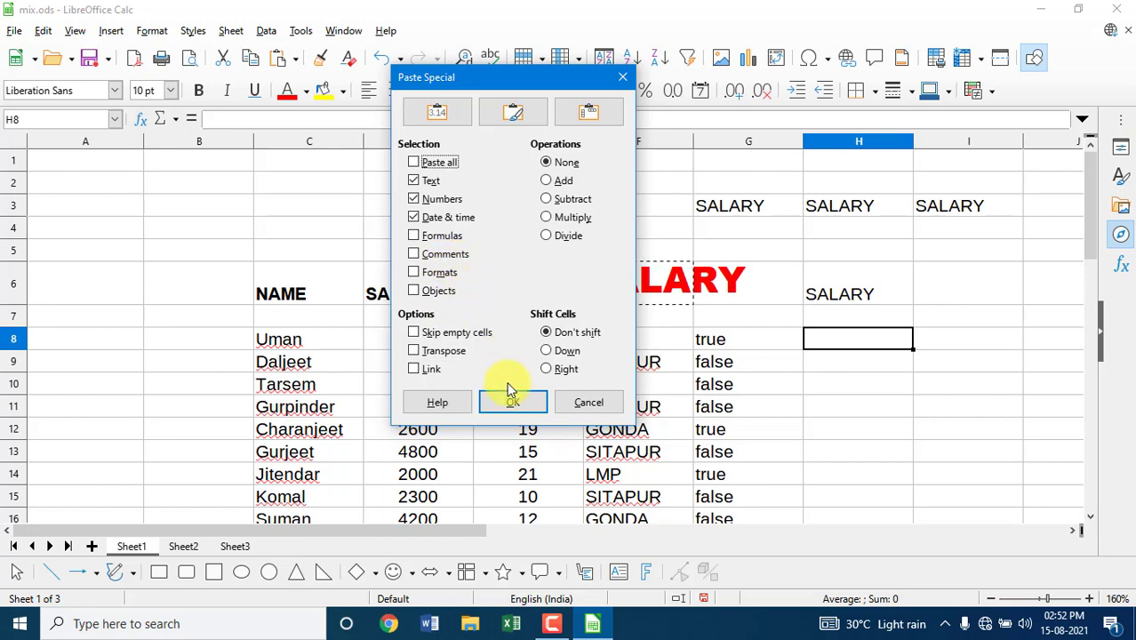
pyautogui.click(581, 402)
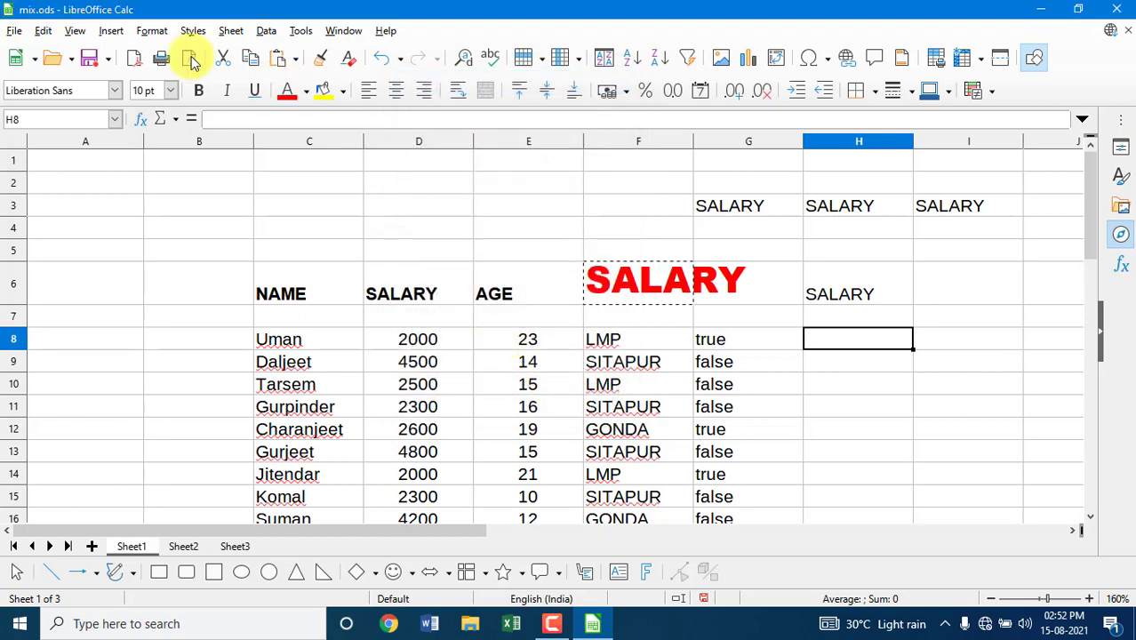
# Select all cells of Sheet1 three times in different ways, clearing the selection after each
pyautogui.click(43, 30)
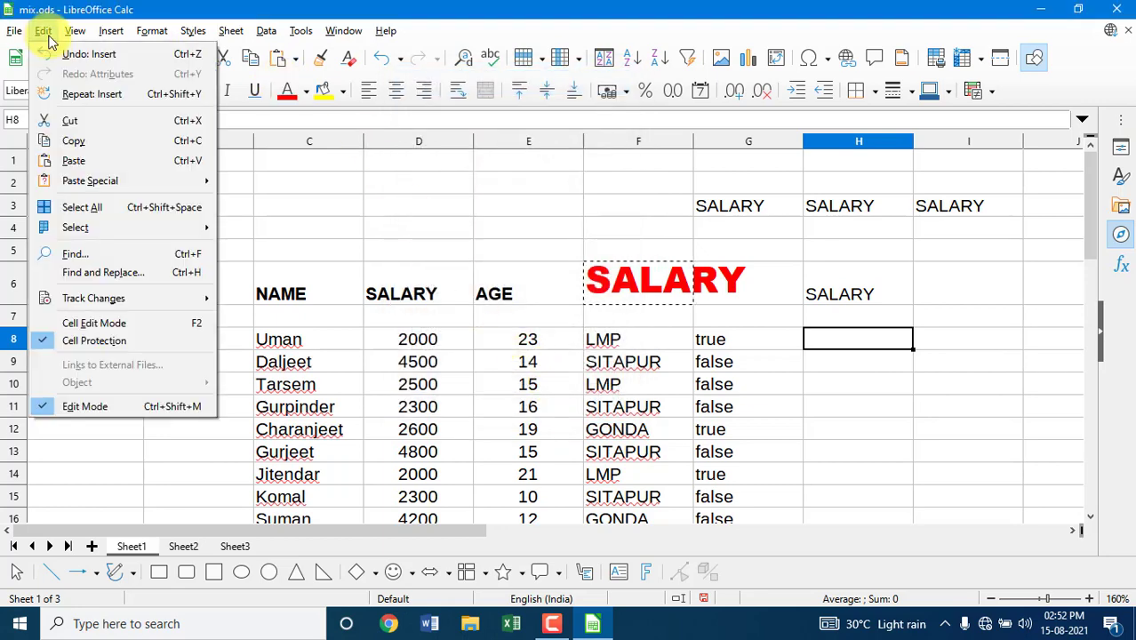
pyautogui.click(168, 212)
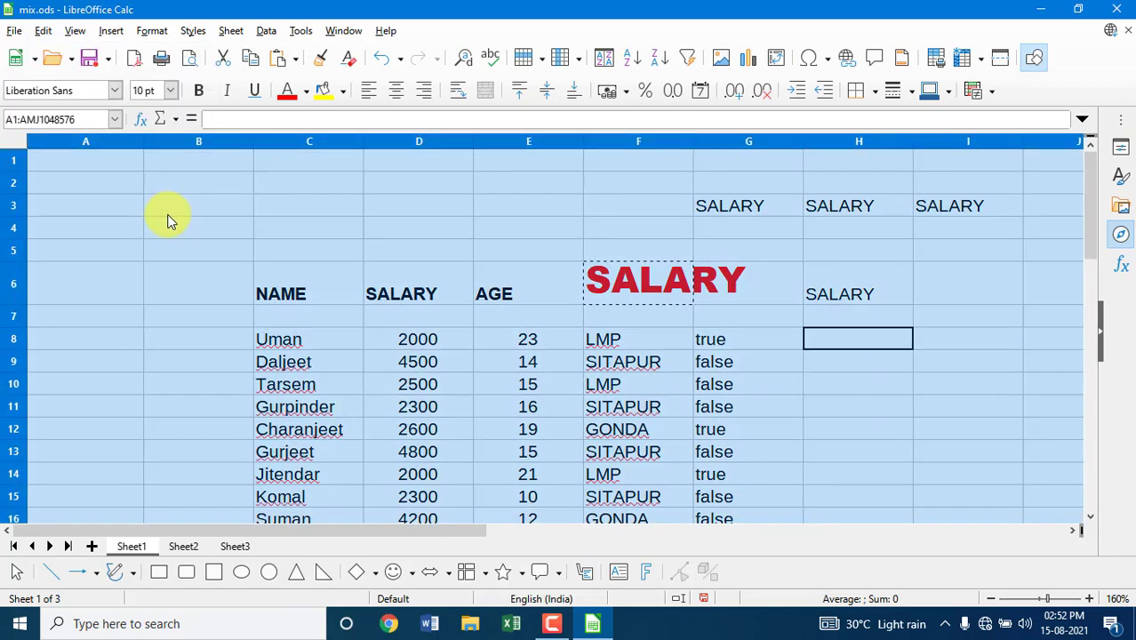
pyautogui.scroll(-1, 831, 231)
pyautogui.scroll(1, 834, 240)
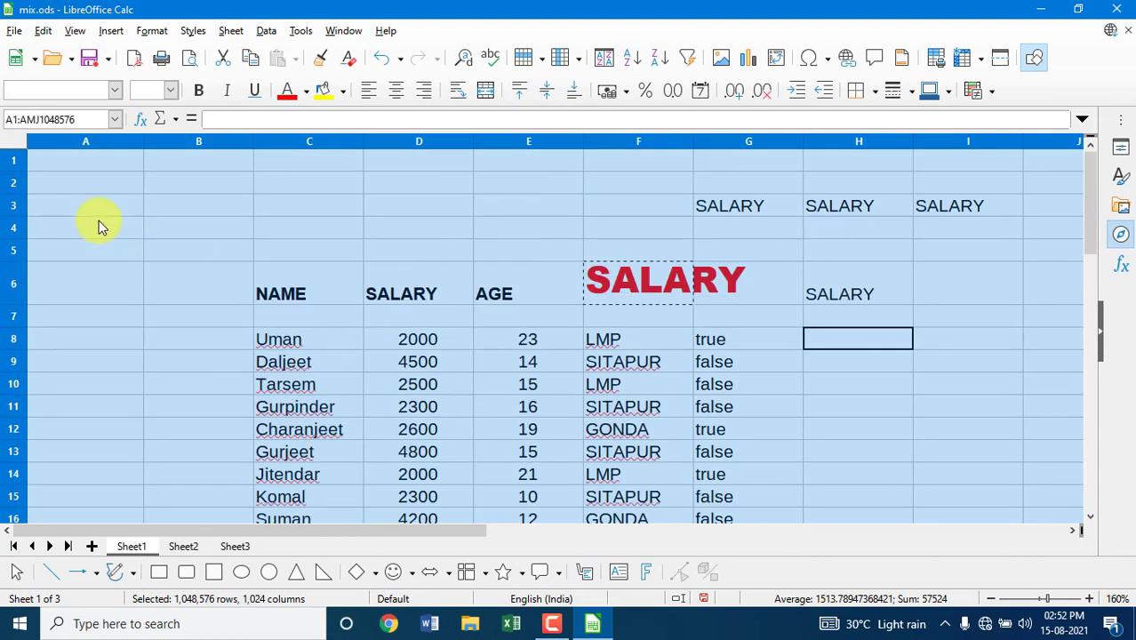
pyautogui.click(106, 226)
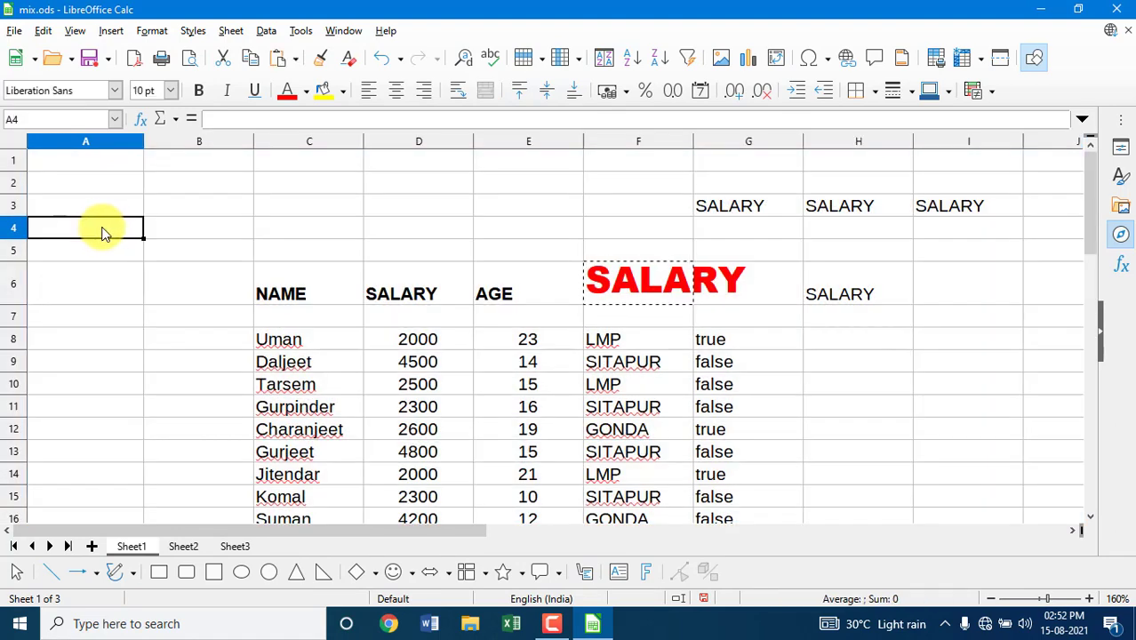
pyautogui.hotkey('ctrl', 'a')
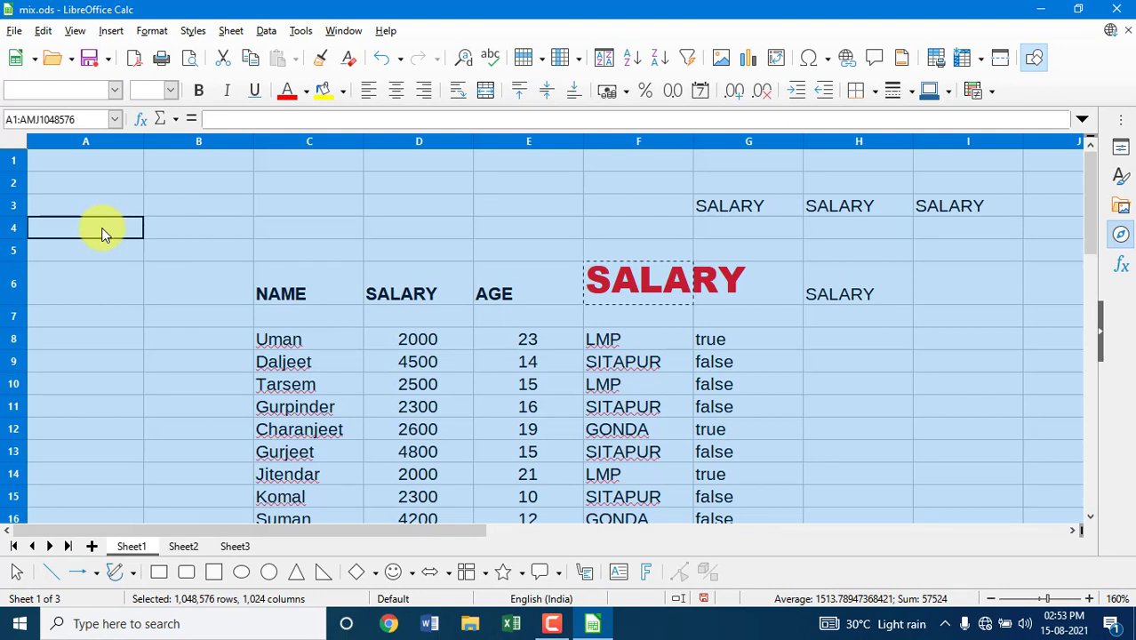
pyautogui.click(195, 203)
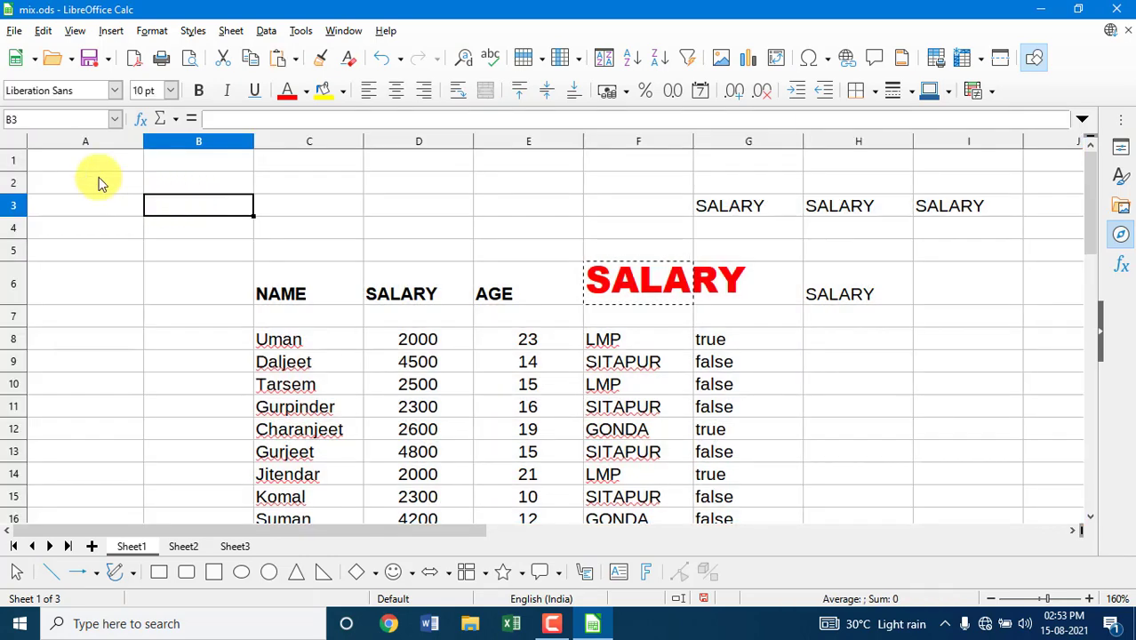
pyautogui.click(21, 145)
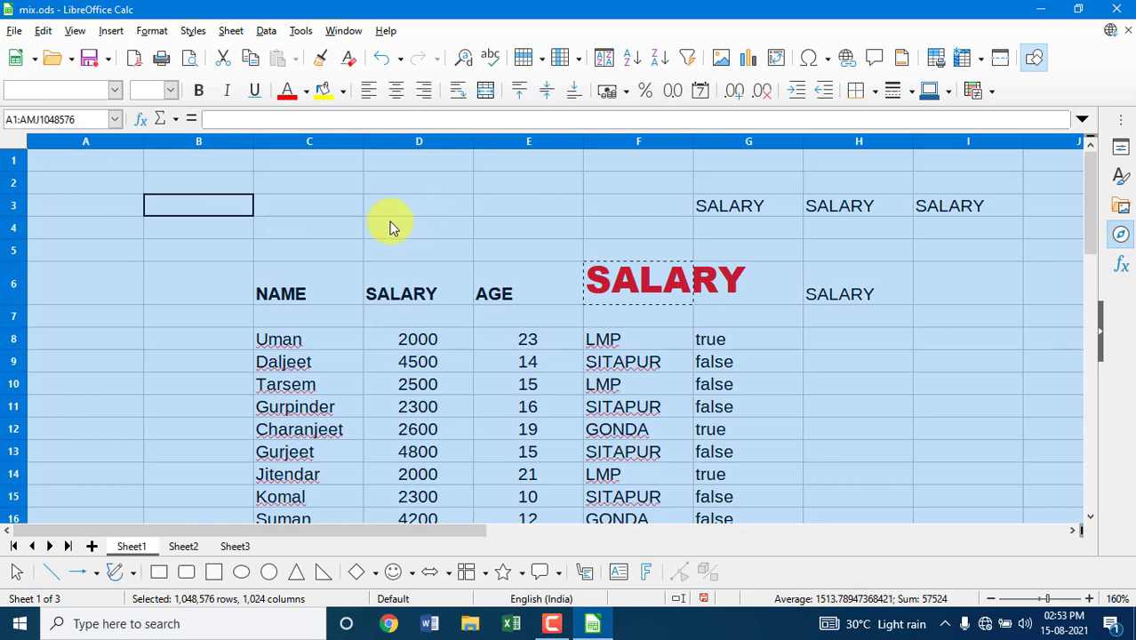
pyautogui.click(177, 254)
# Select all three sheets of the workbook together as a group
pyautogui.click(43, 30)
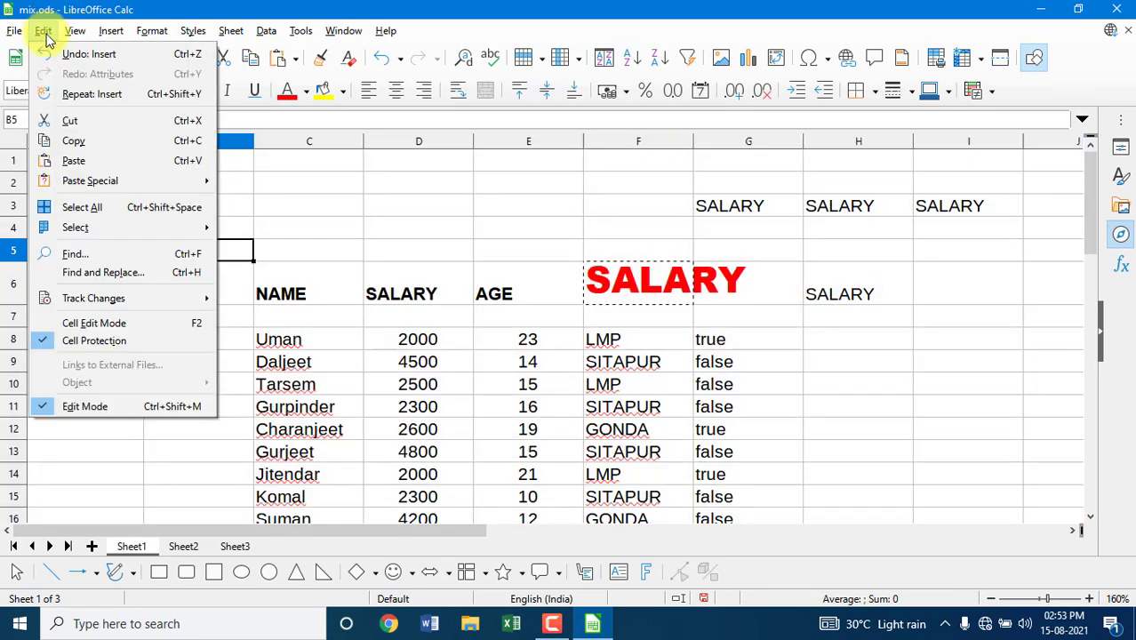
pyautogui.moveTo(95, 226)
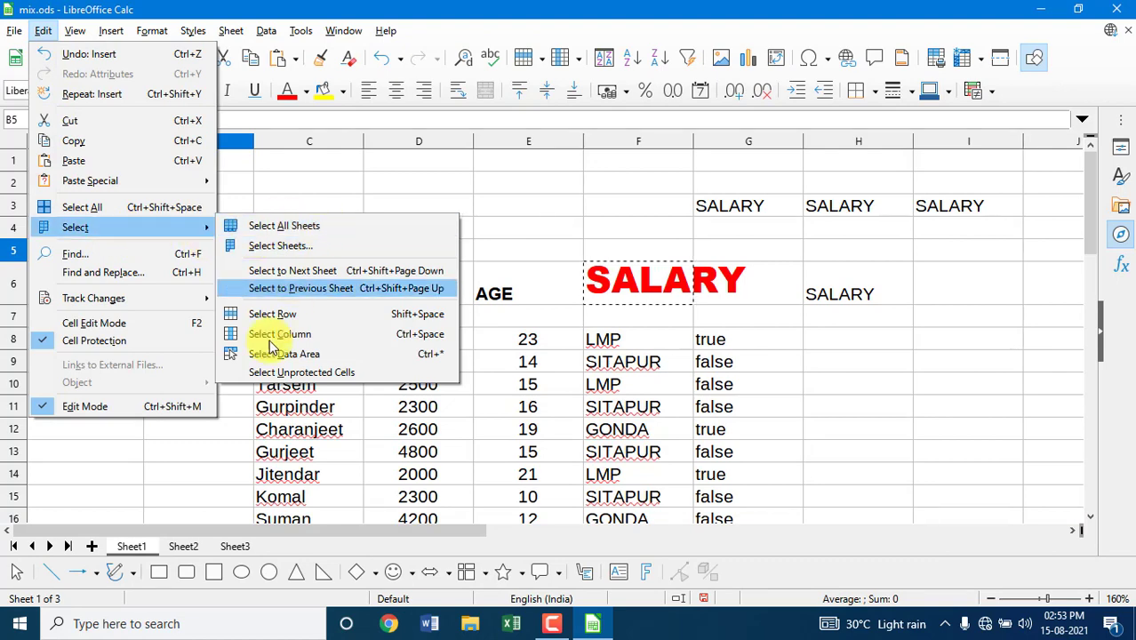
pyautogui.click(190, 471)
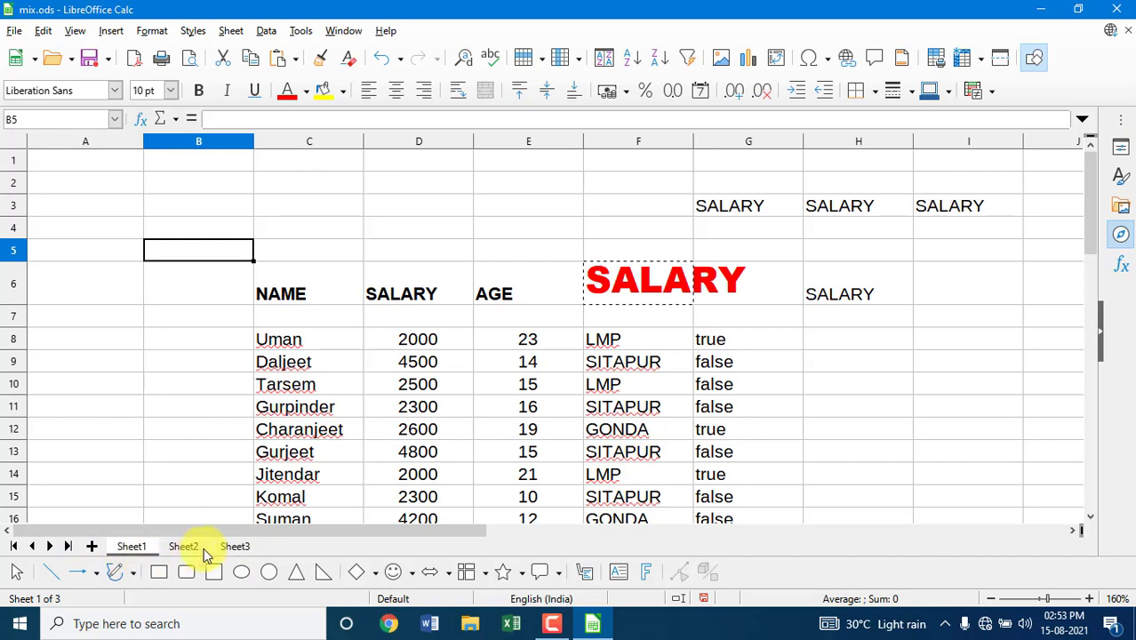
pyautogui.click(42, 32)
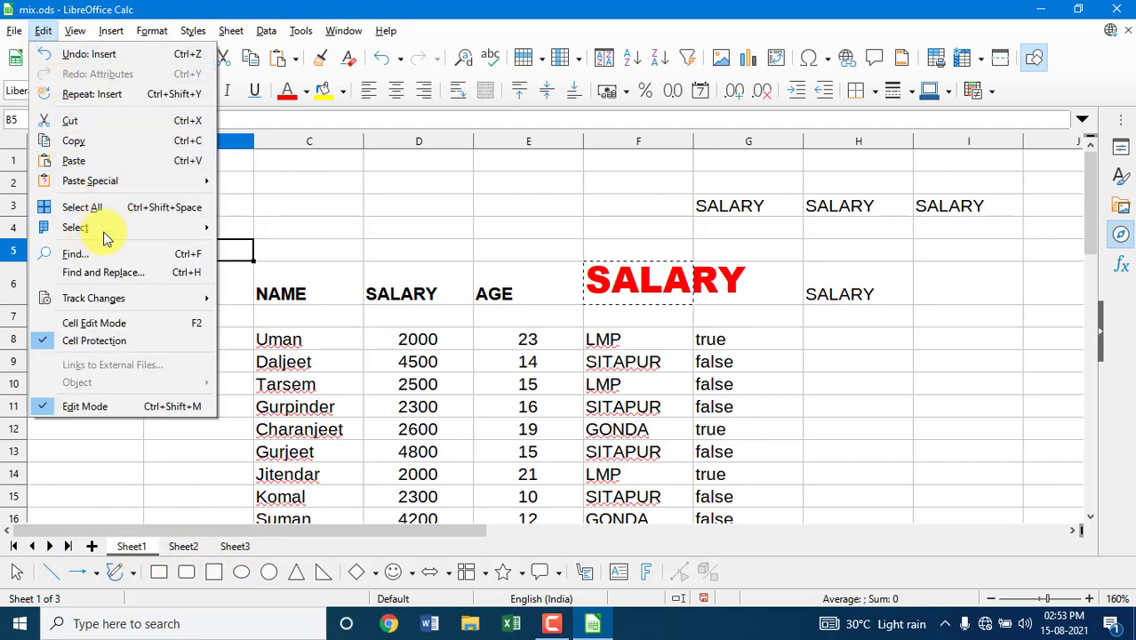
pyautogui.moveTo(145, 233)
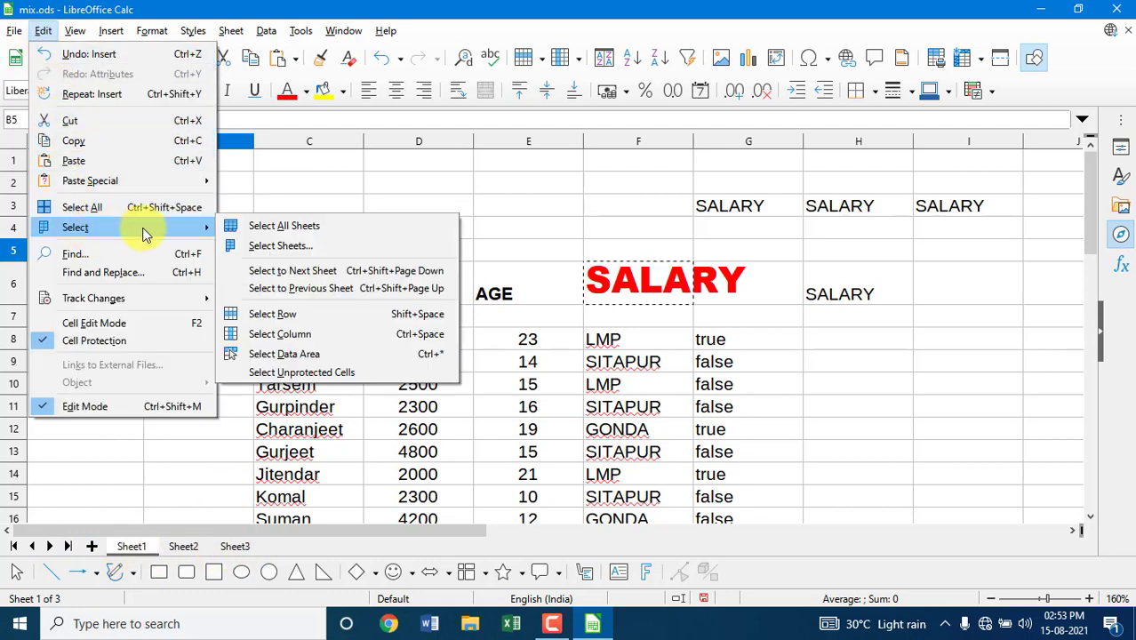
pyautogui.click(276, 227)
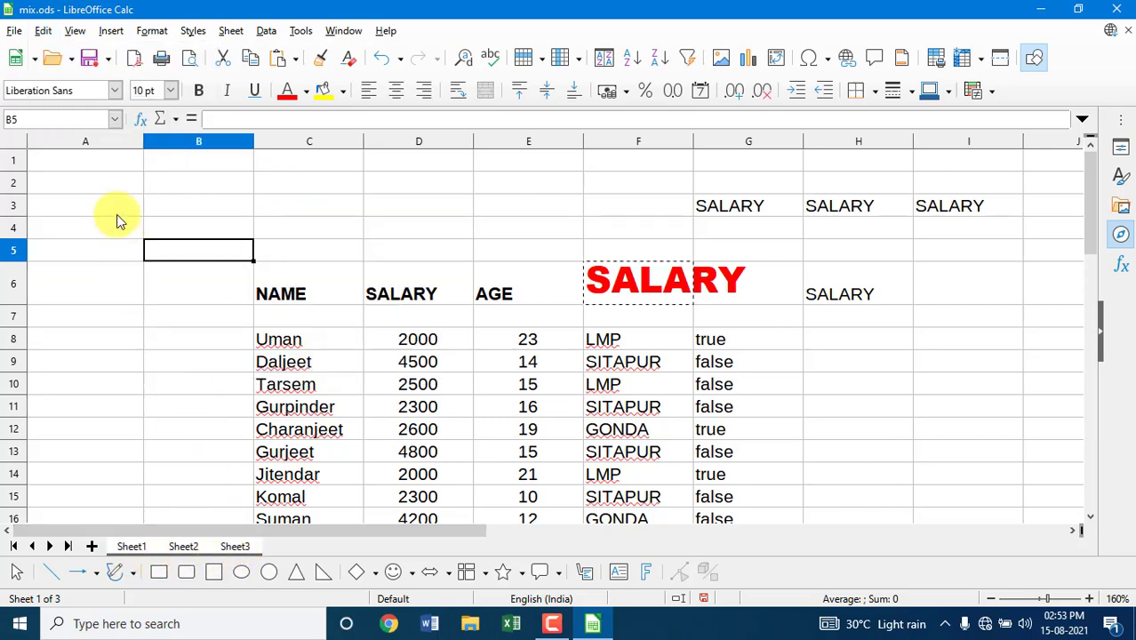
# Enter the formula =NOW() in cell A2 of the grouped sheets and fit column A's width to its content
pyautogui.click(84, 186)
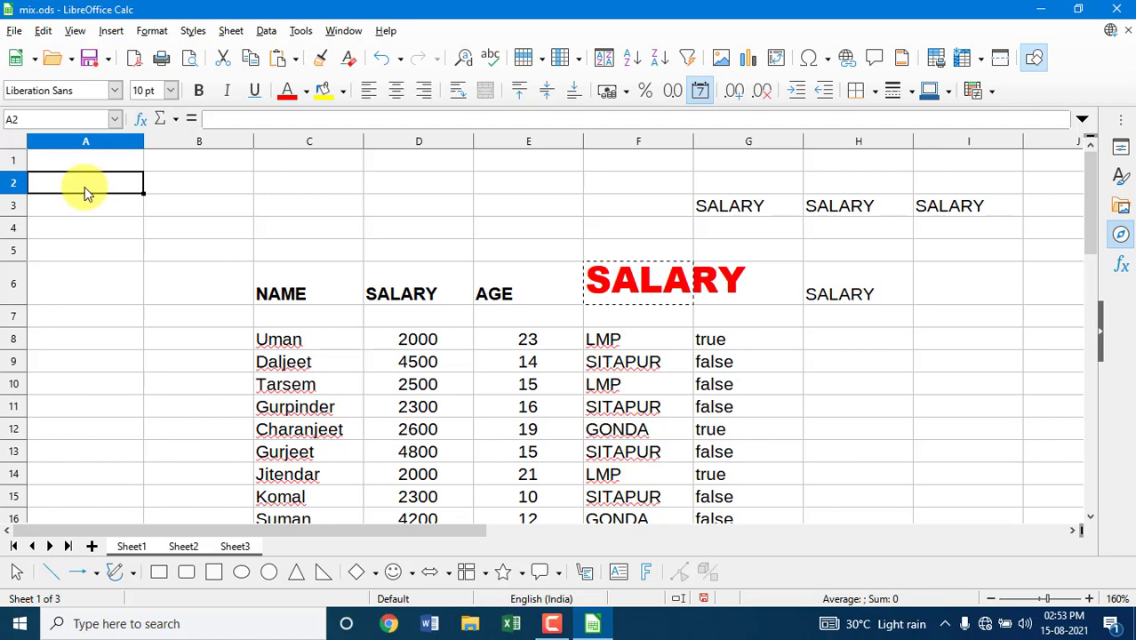
pyautogui.write('=N')
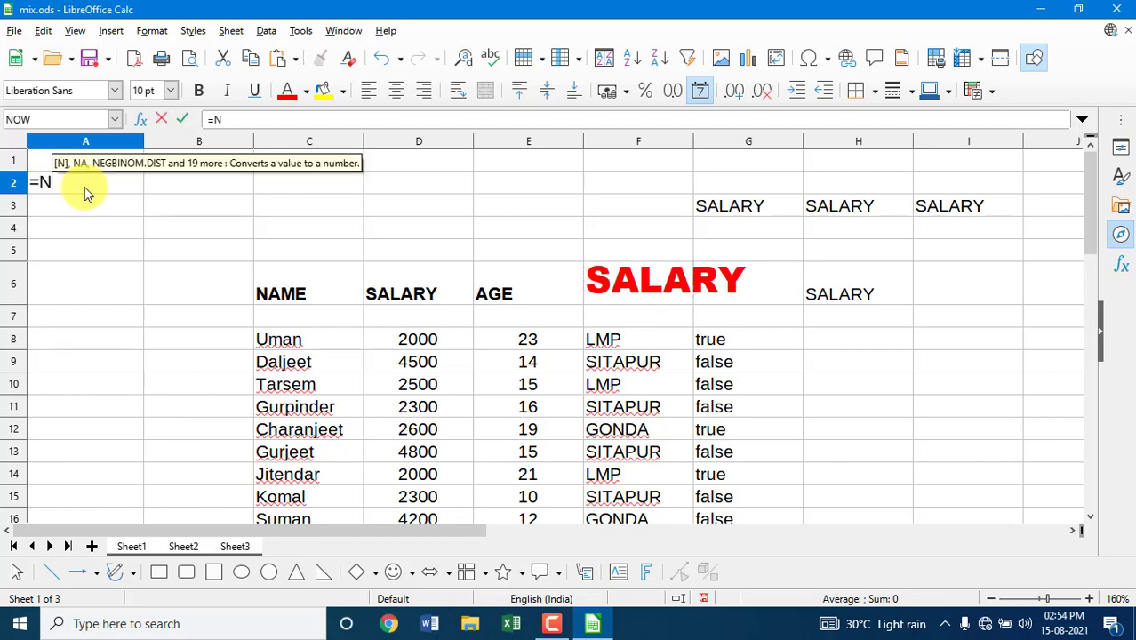
pyautogui.write('OW')
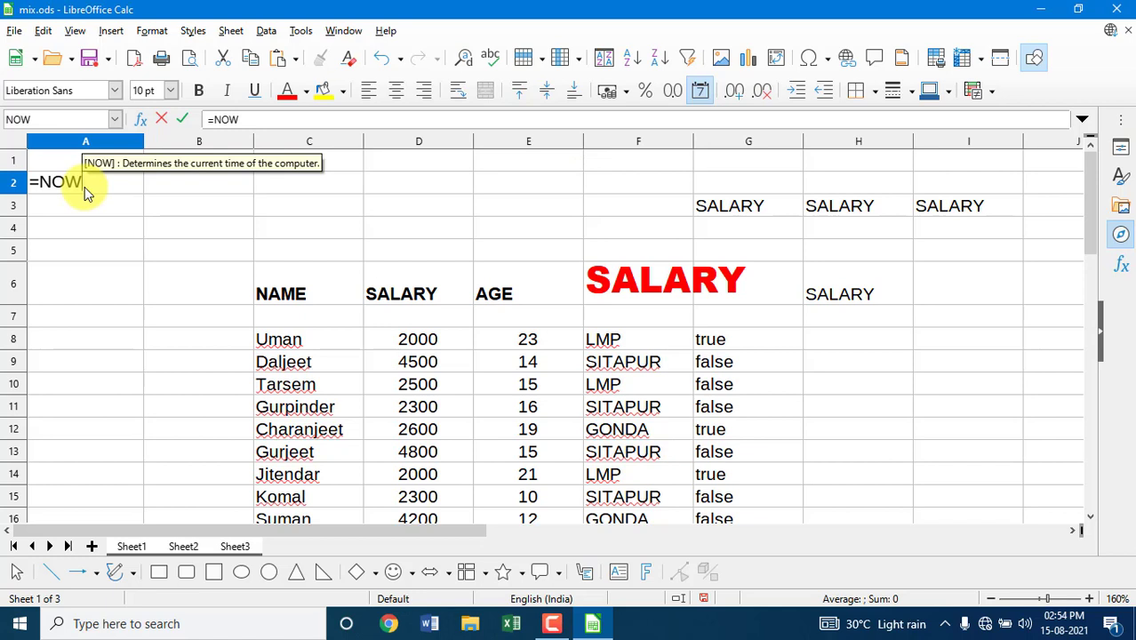
pyautogui.write('()')
pyautogui.press('Return')
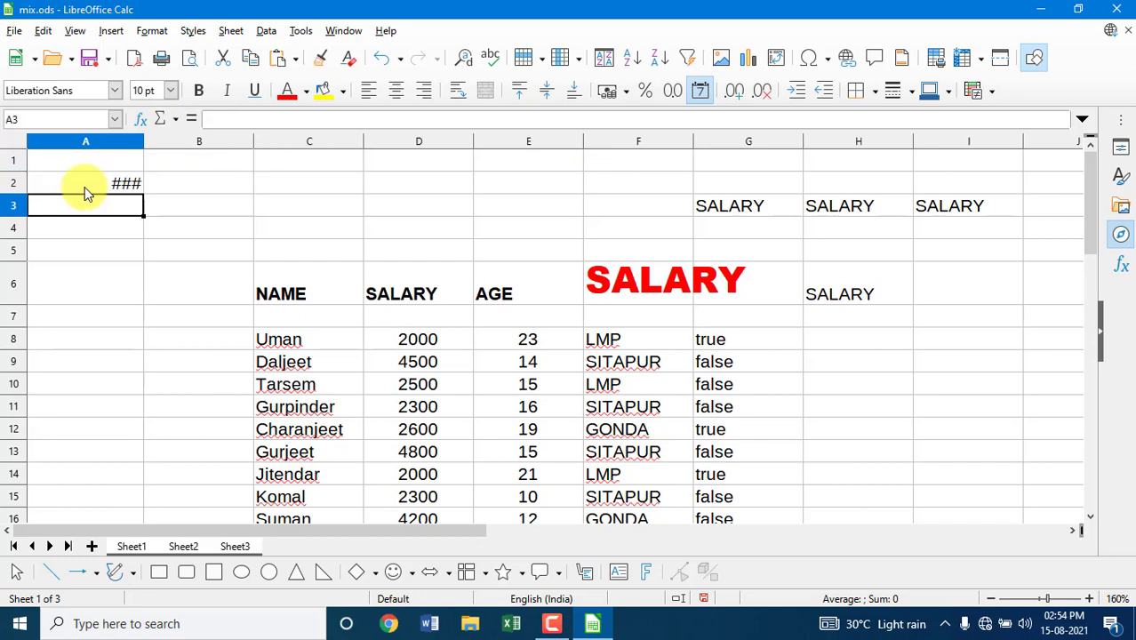
pyautogui.doubleClick(144, 142)
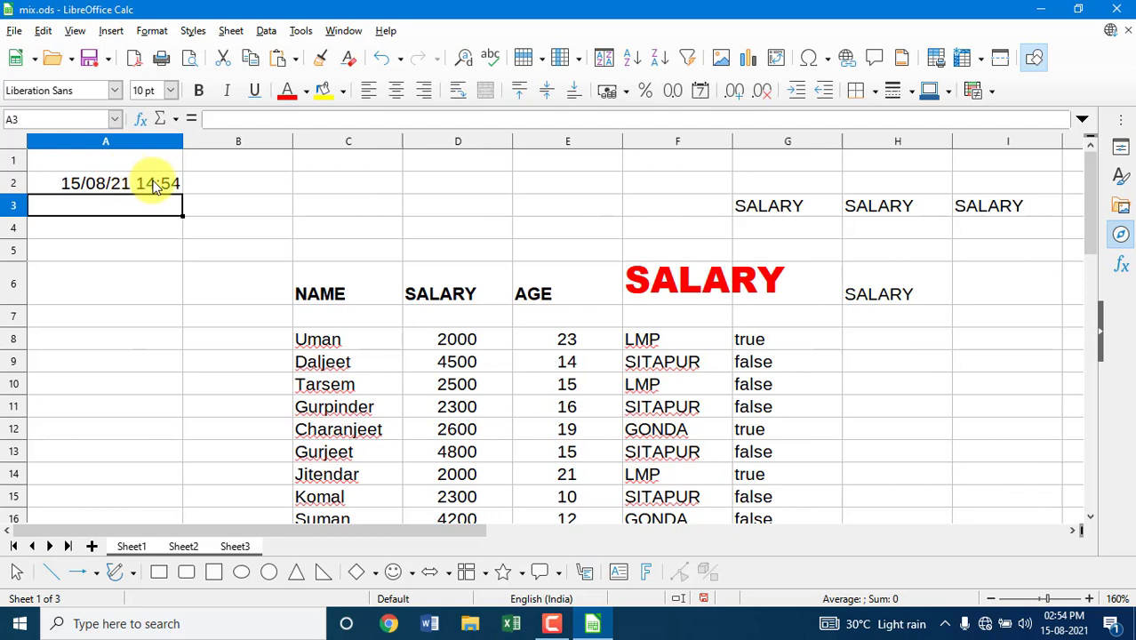
# Check cell A2 on Sheet2 and Sheet3 for the entered formula, and return to Sheet1
pyautogui.click(184, 547)
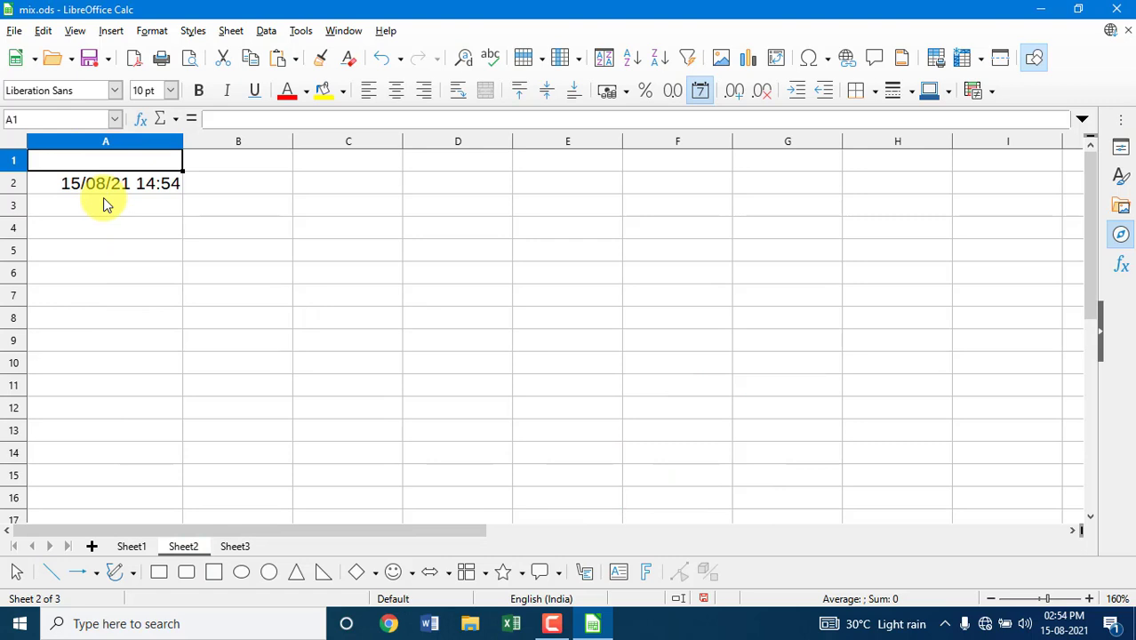
pyautogui.click(236, 546)
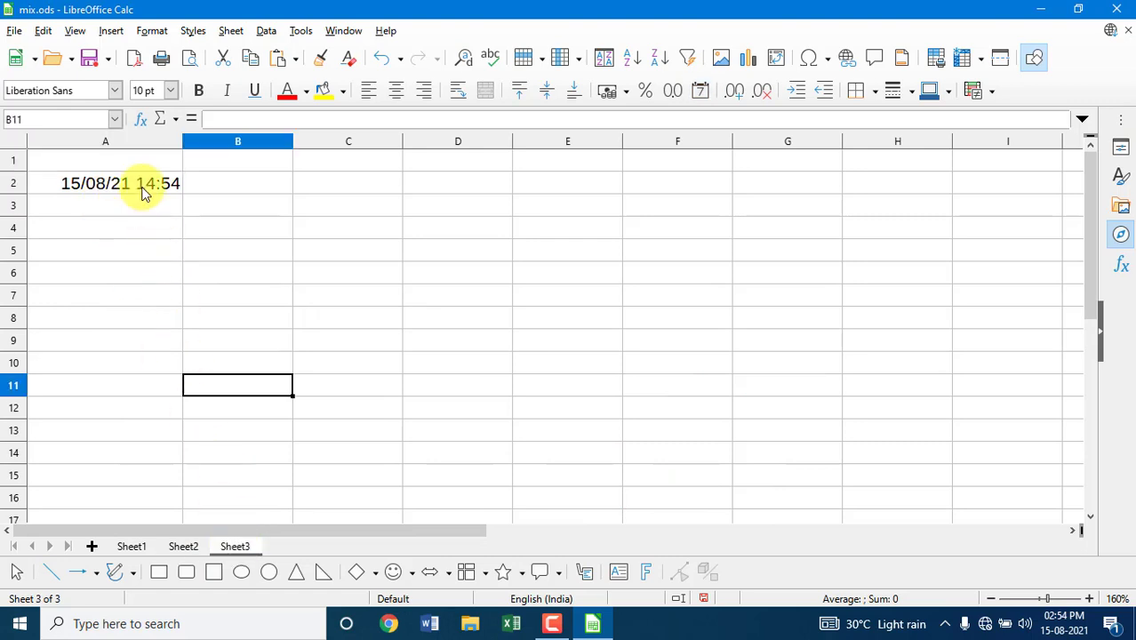
pyautogui.click(142, 544)
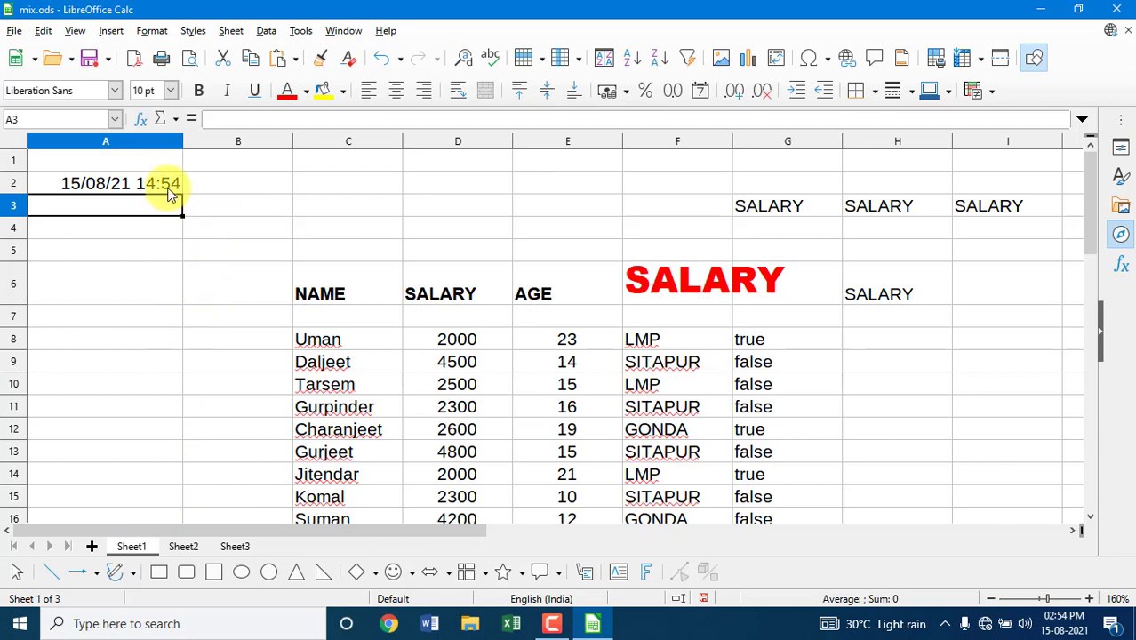
# Select Sheet2 and Sheet3 together as a group, leaving Sheet1 out, and move to cell B5
pyautogui.click(47, 32)
pyautogui.moveTo(119, 227)
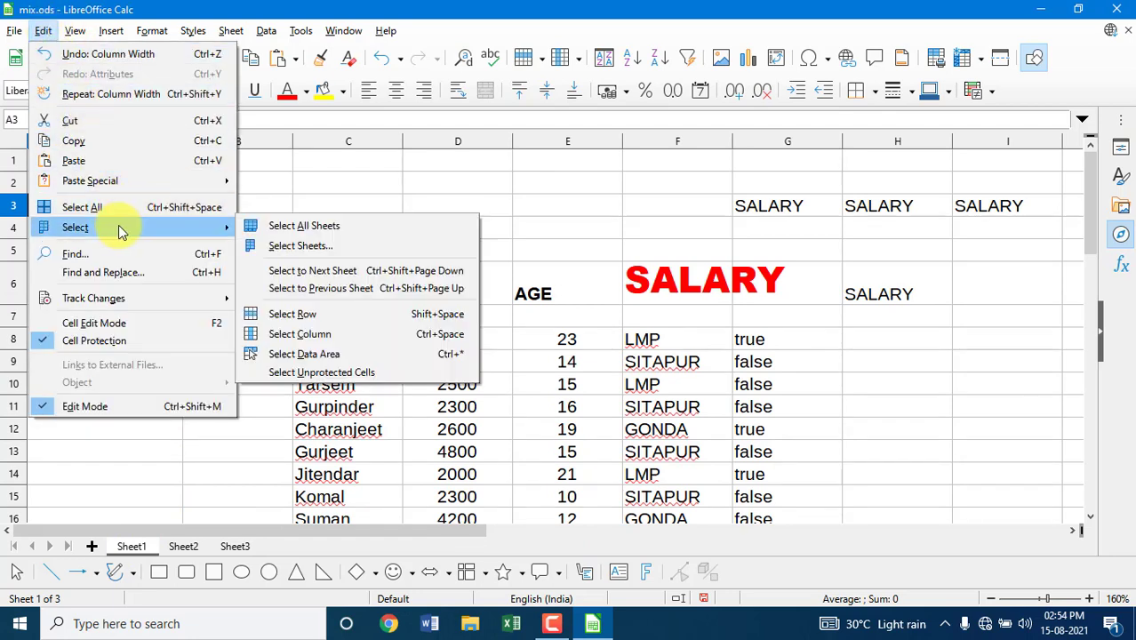
pyautogui.click(299, 248)
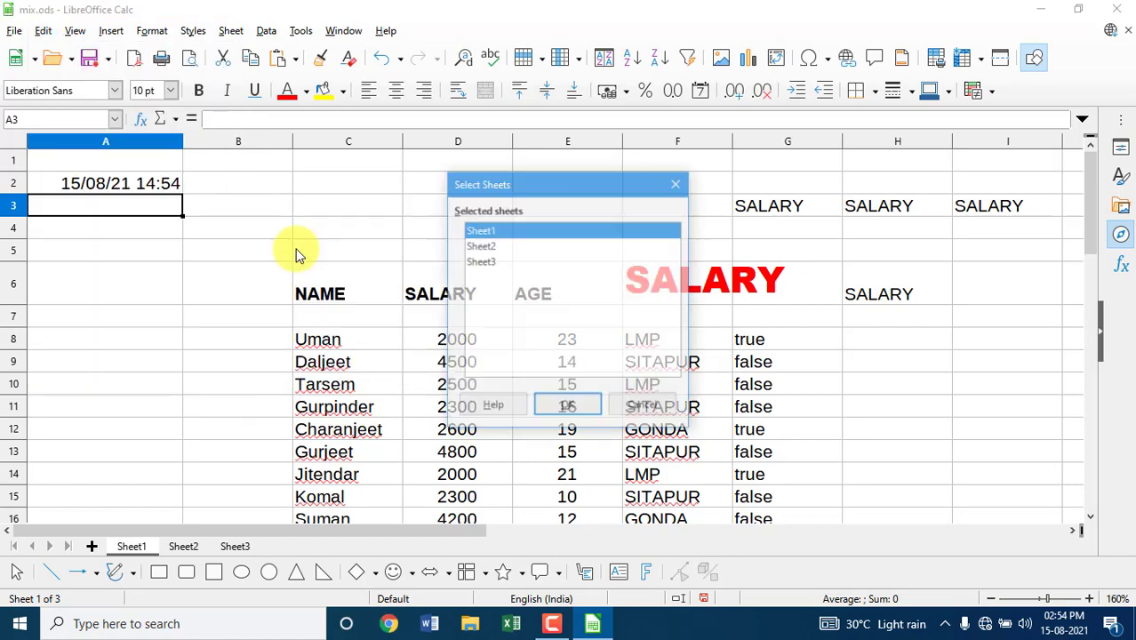
pyautogui.click(485, 247)
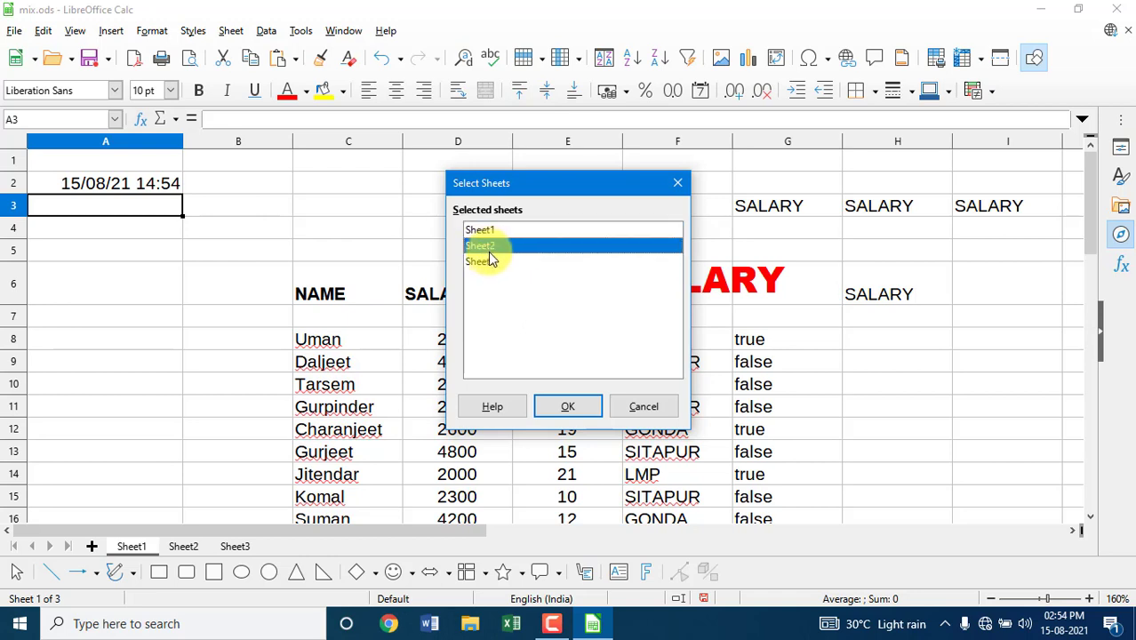
pyautogui.keyDown('ctrl'); pyautogui.click(488, 262); pyautogui.keyUp('ctrl')
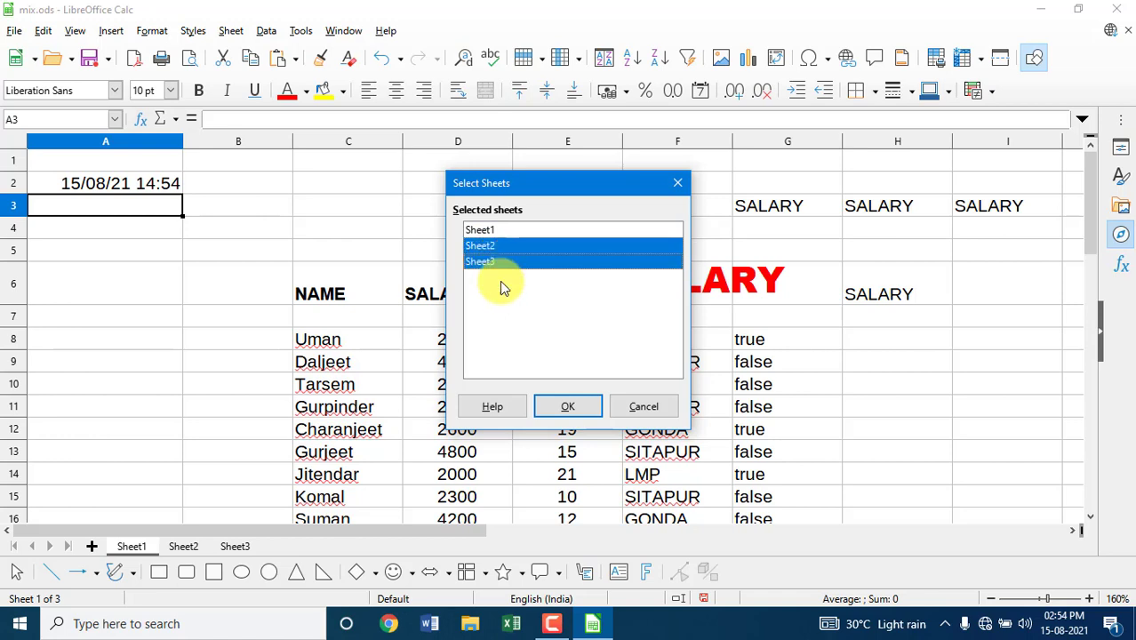
pyautogui.click(569, 409)
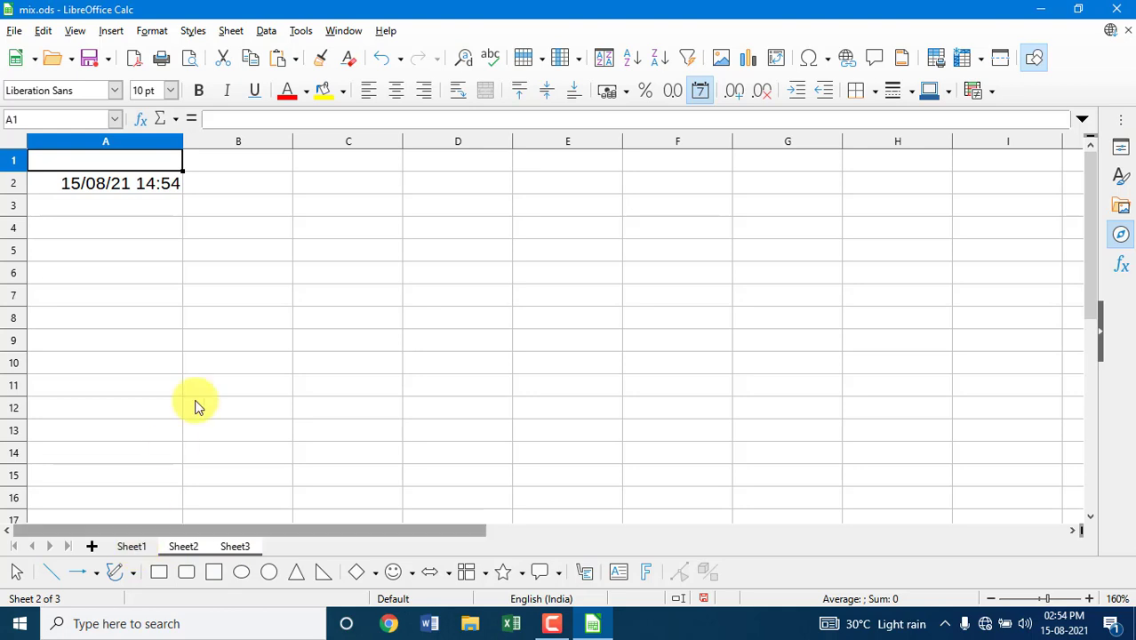
pyautogui.click(255, 254)
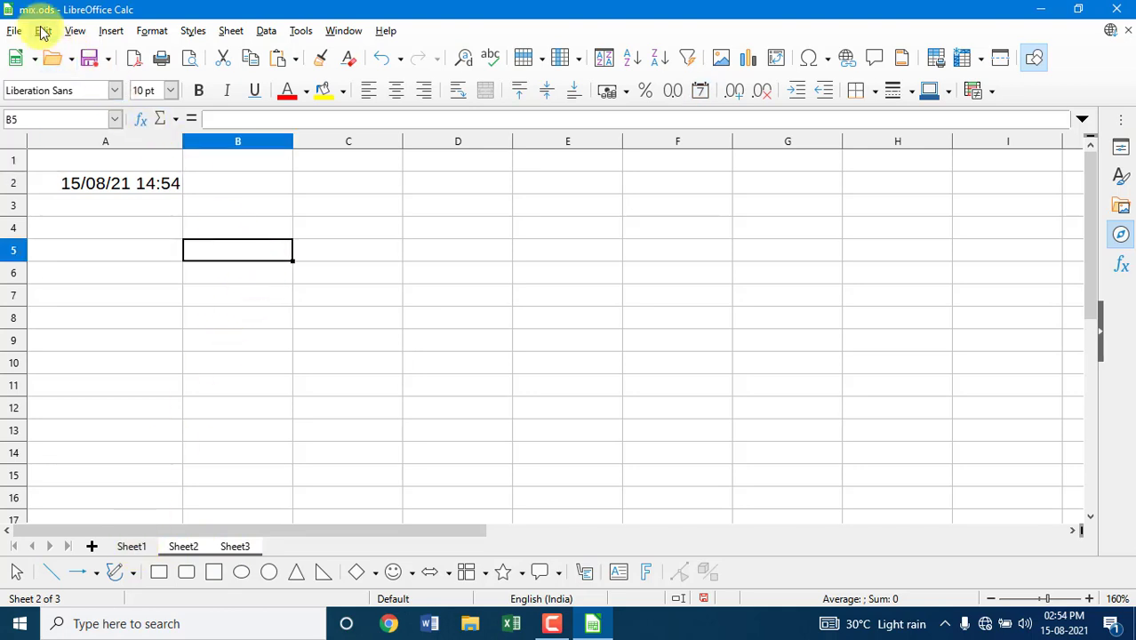
# Return to Sheet1 alone and extend the sheet selection to the next sheet, Sheet2
pyautogui.click(12, 31)
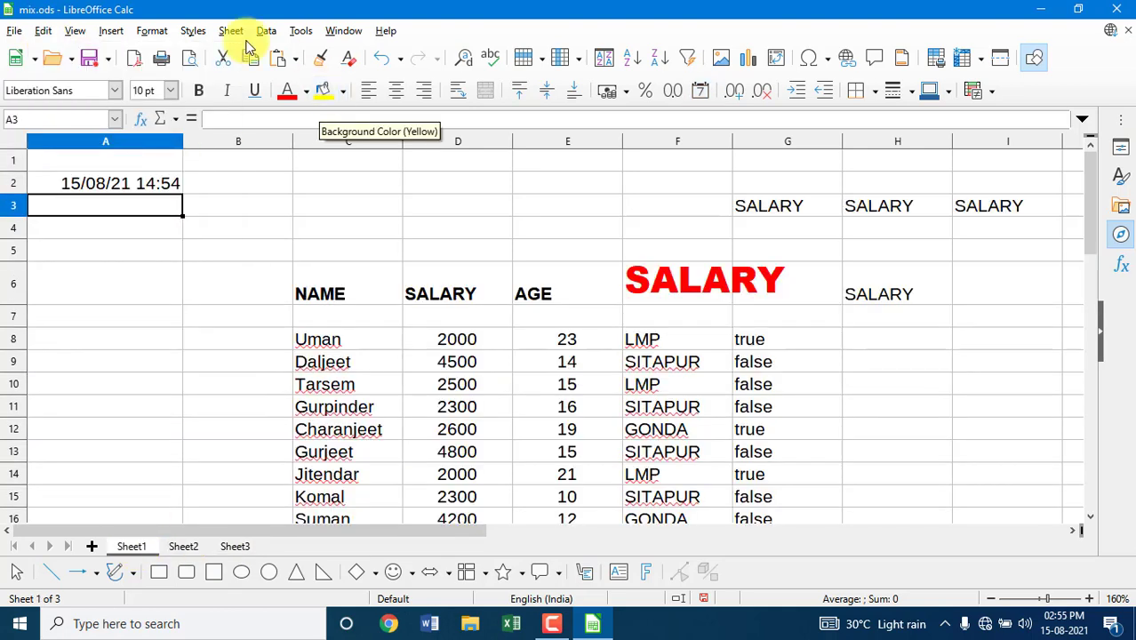
pyautogui.click(43, 32)
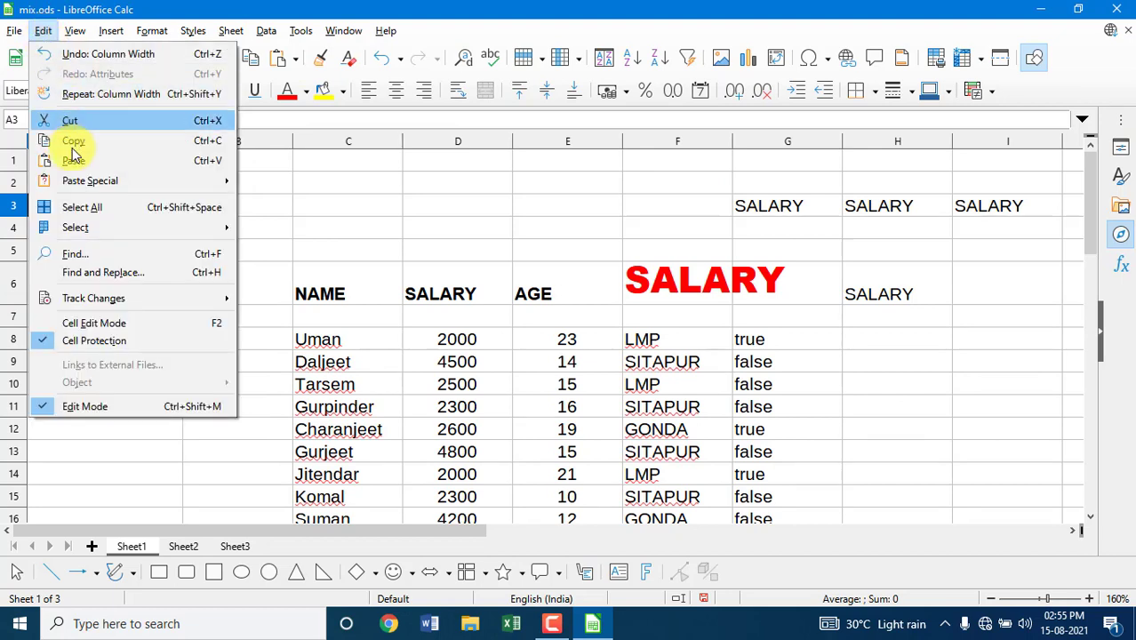
pyautogui.moveTo(89, 229)
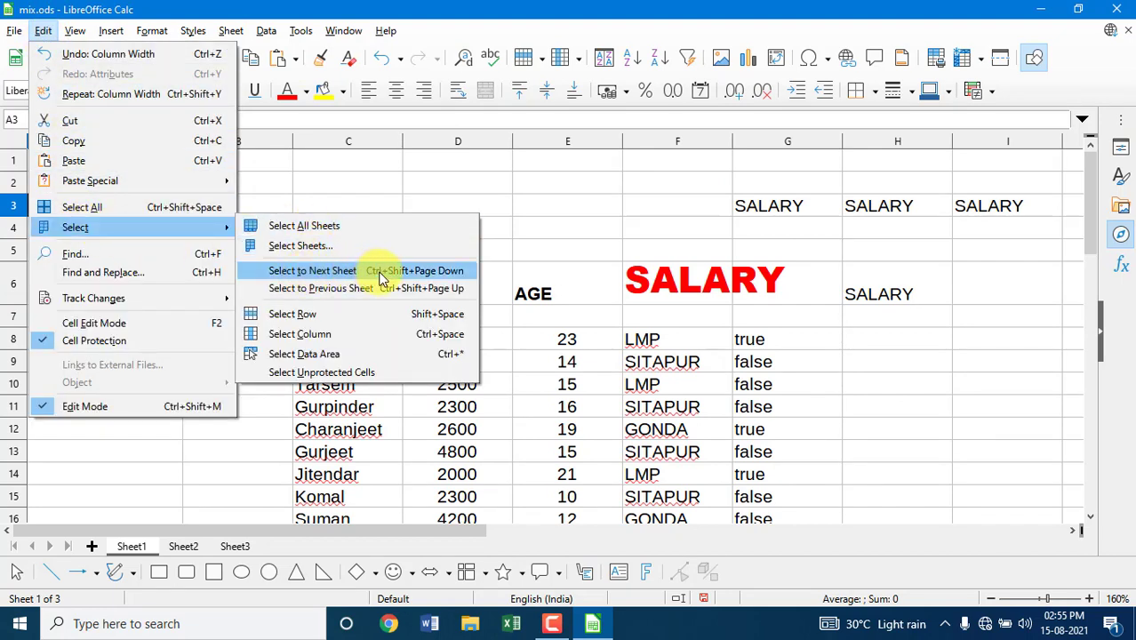
pyautogui.click(441, 279)
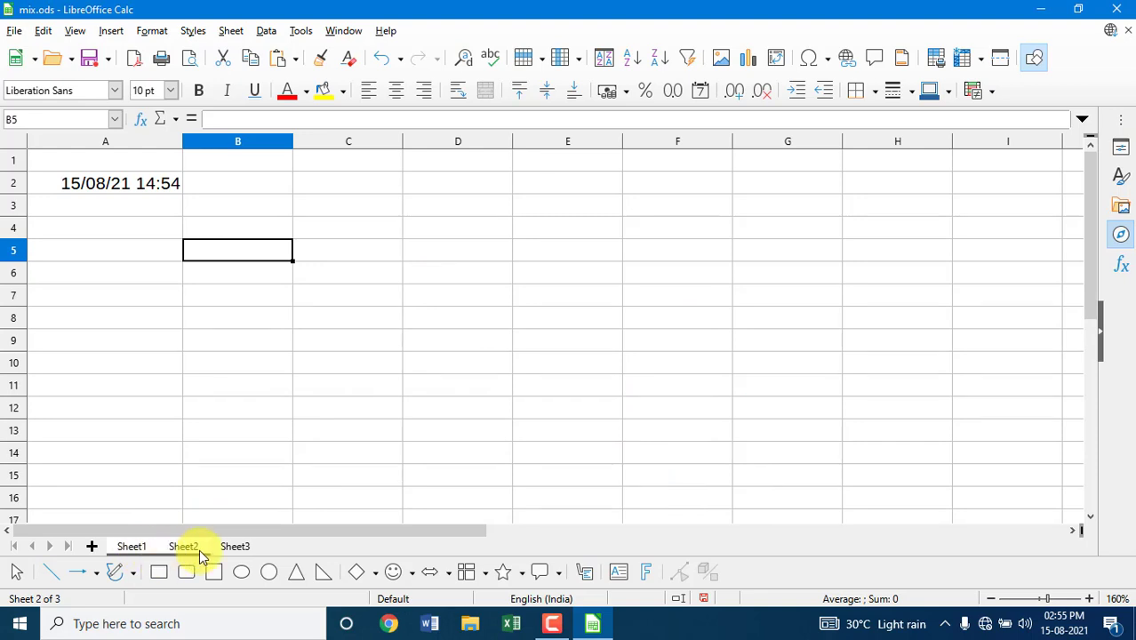
# Switch to Sheet3, extend the sheet selection to the previous sheet, and move to cell C6
pyautogui.click(235, 547)
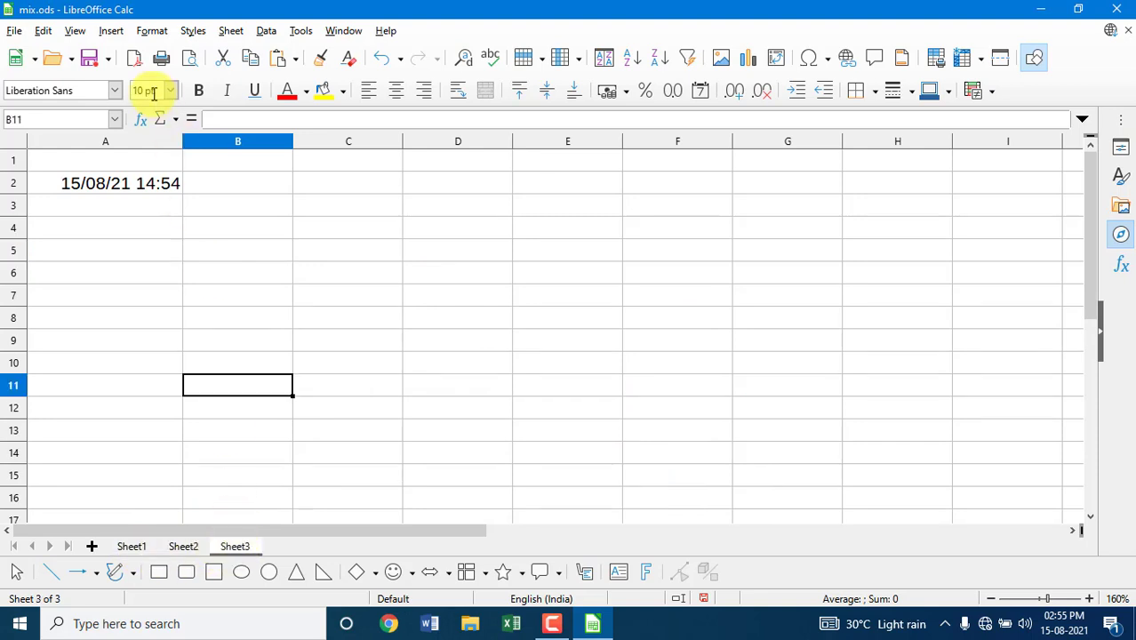
pyautogui.click(44, 35)
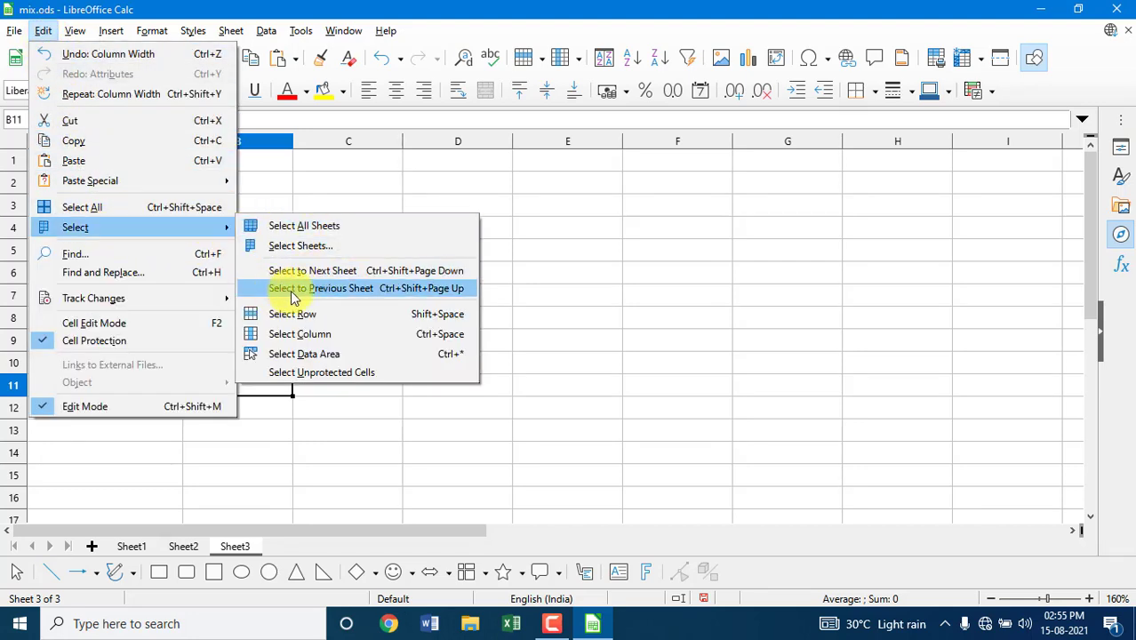
pyautogui.click(442, 290)
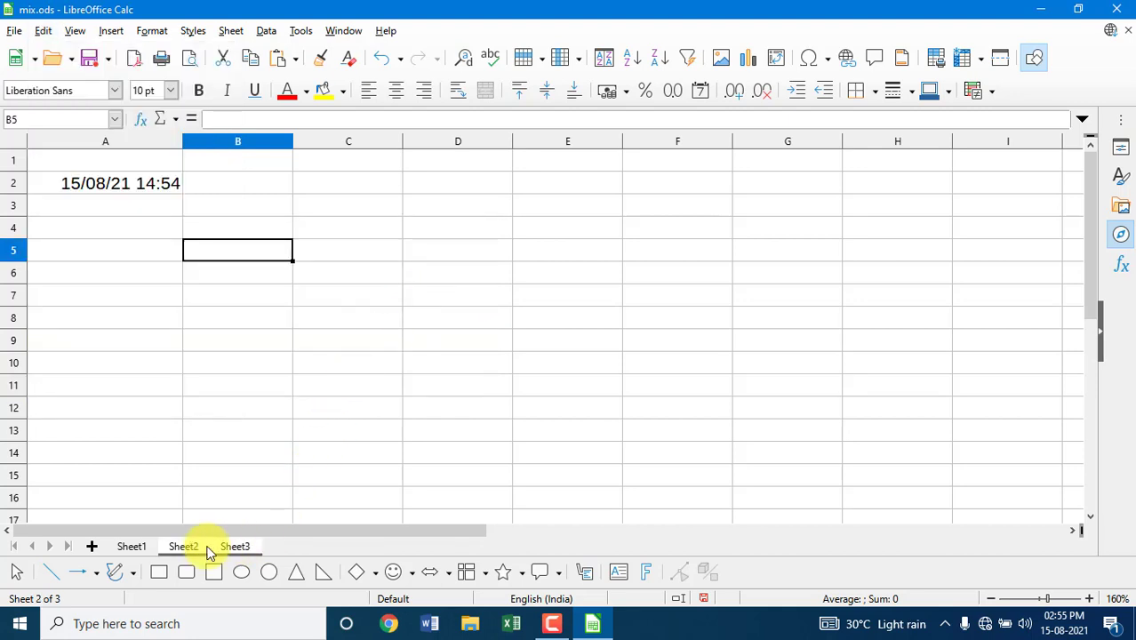
pyautogui.click(324, 283)
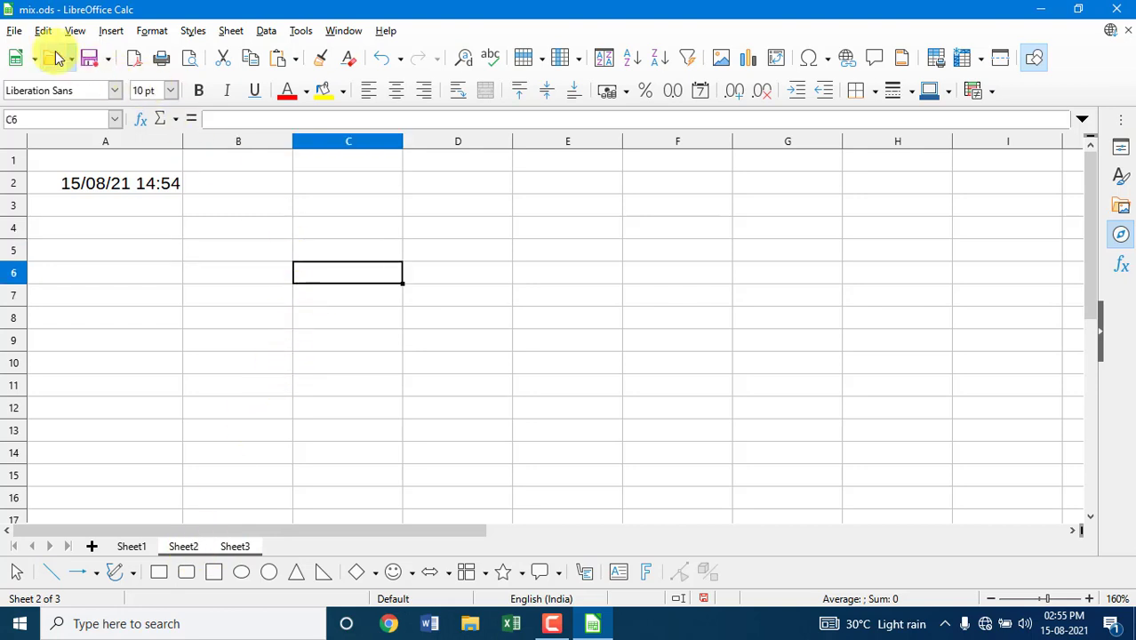
pyautogui.click(16, 31)
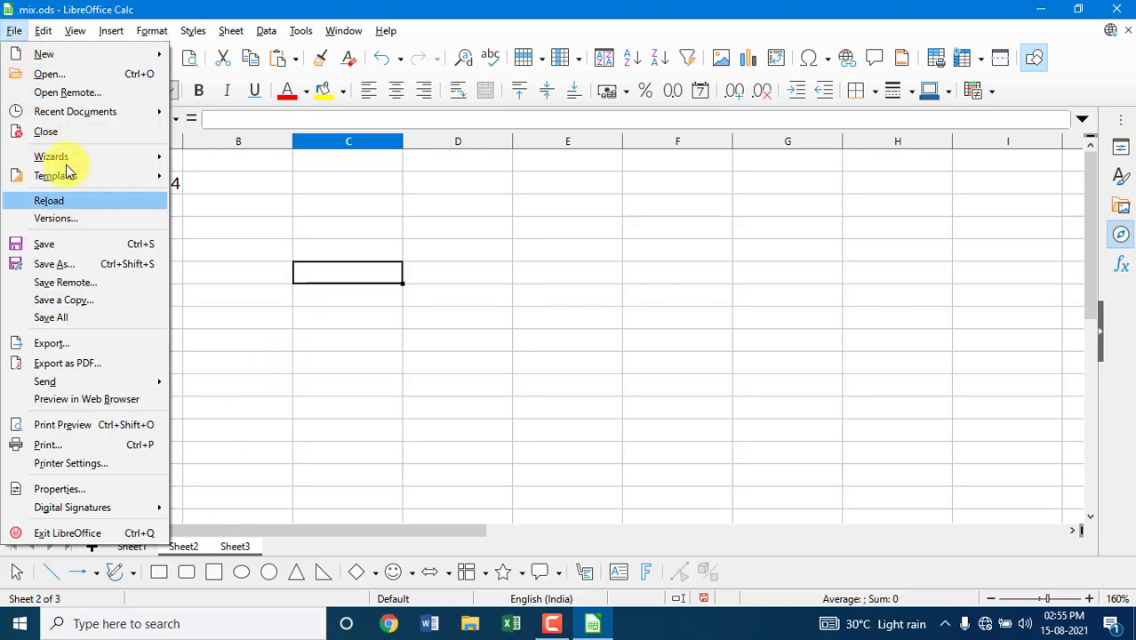
pyautogui.moveTo(43, 32)
pyautogui.click(313, 329)
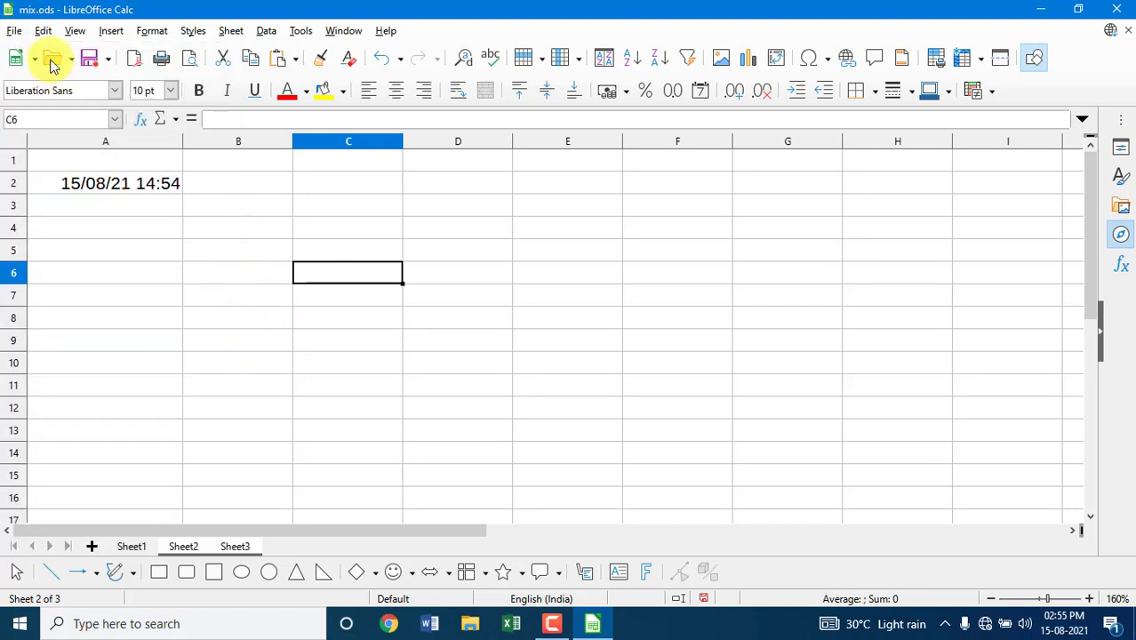
# Select the entire row 6 with the Select Row command, and clear the selection by moving to cell C8
pyautogui.click(46, 34)
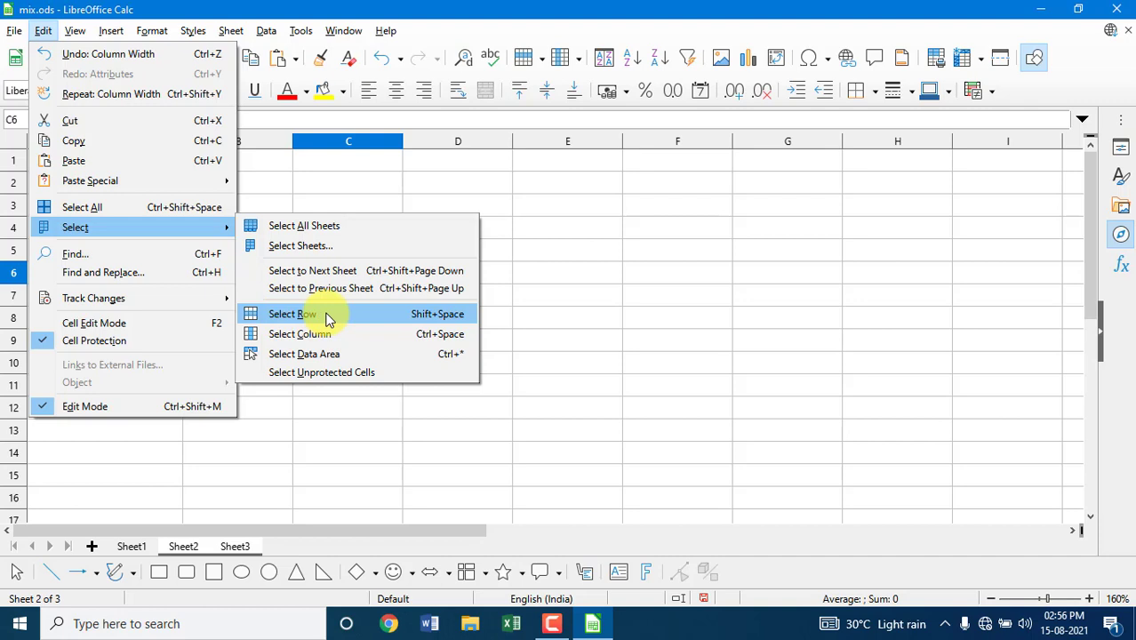
pyautogui.click(431, 320)
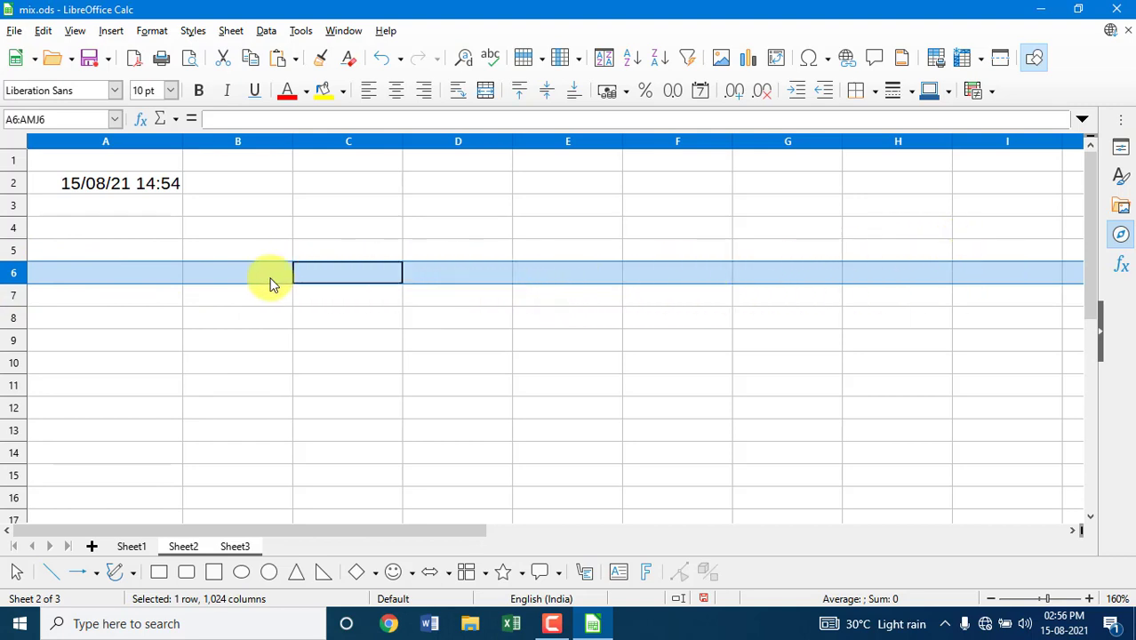
pyautogui.click(355, 331)
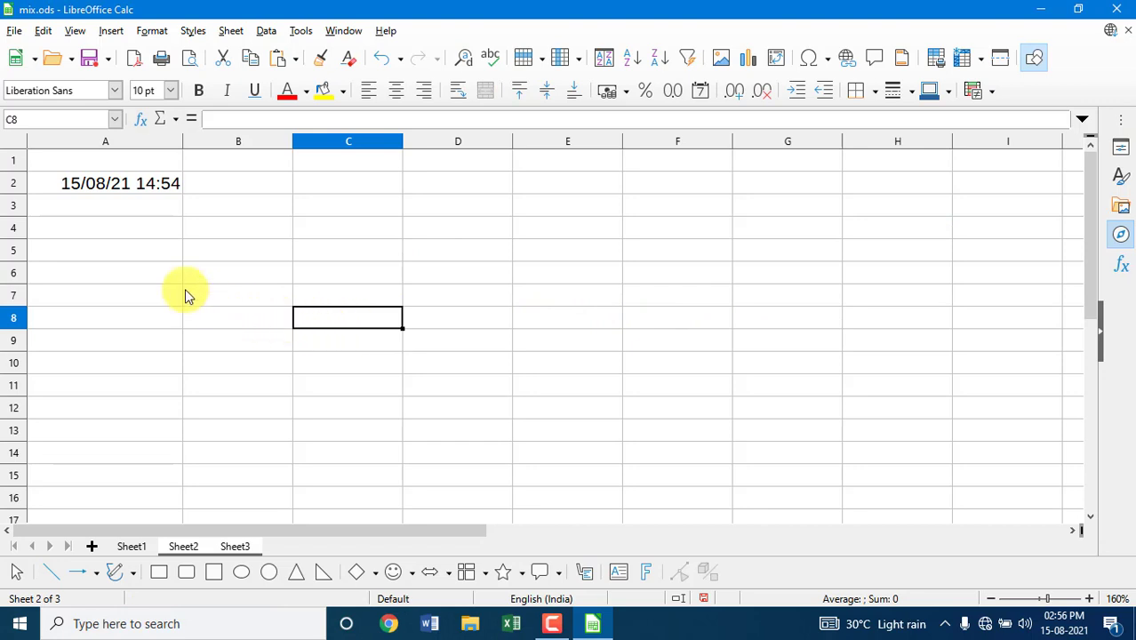
# Select row 5 directly from its header, extend the selection through row 7, and clear it
pyautogui.click(13, 251)
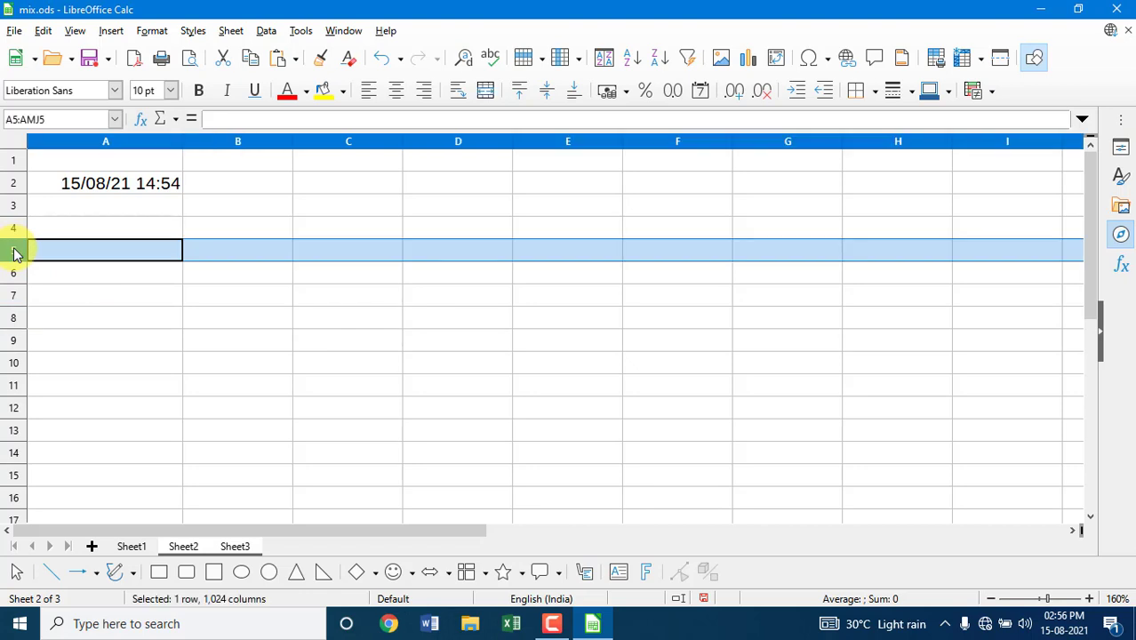
pyautogui.moveTo(13, 254); pyautogui.dragTo(15, 305)
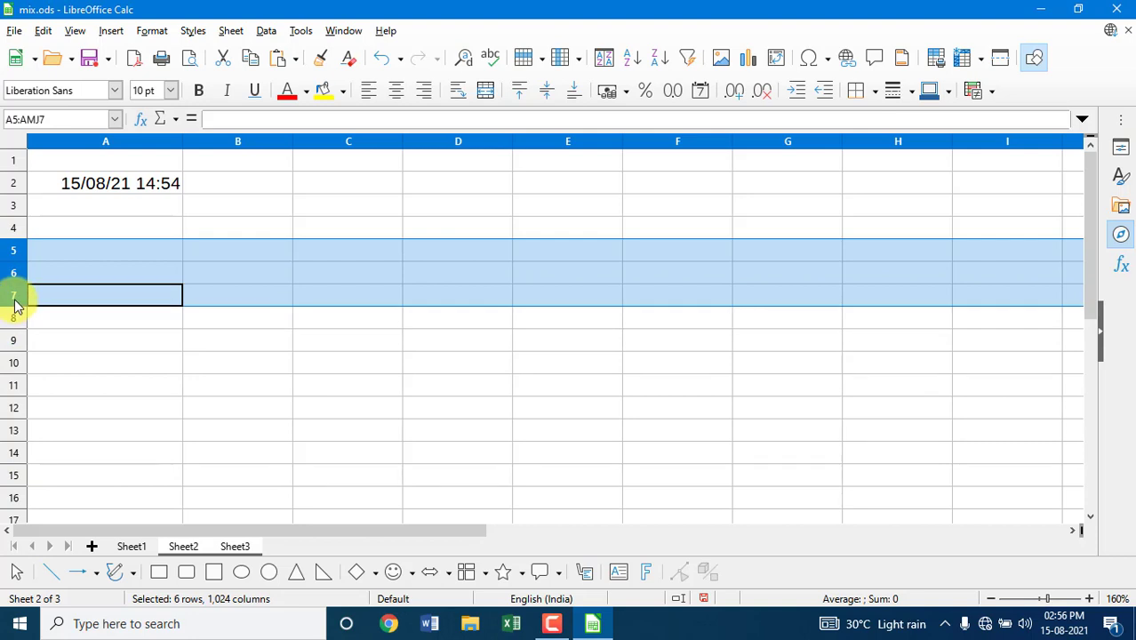
pyautogui.click(202, 250)
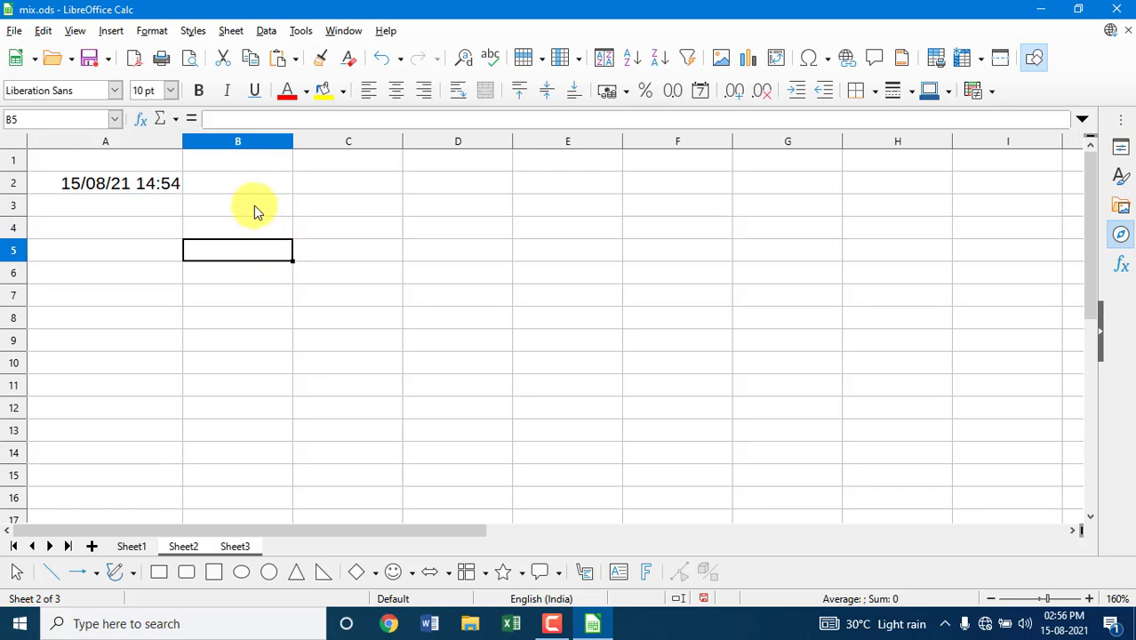
# Select the entire column B with the Select Column command, and clear the selection by moving to cell C6
pyautogui.click(43, 33)
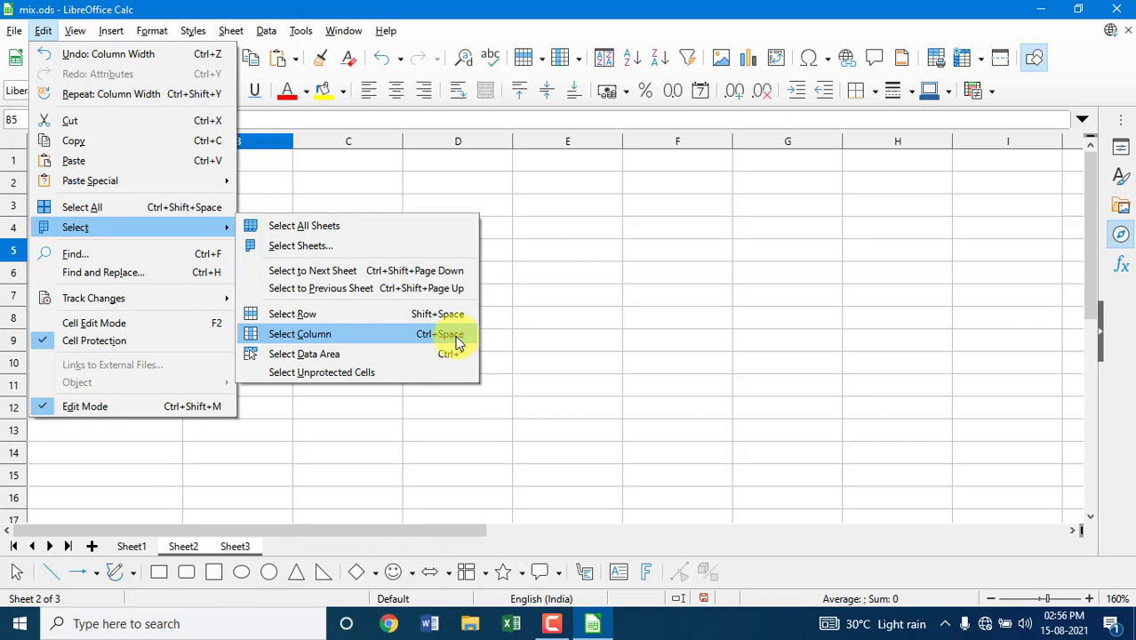
pyautogui.click(411, 336)
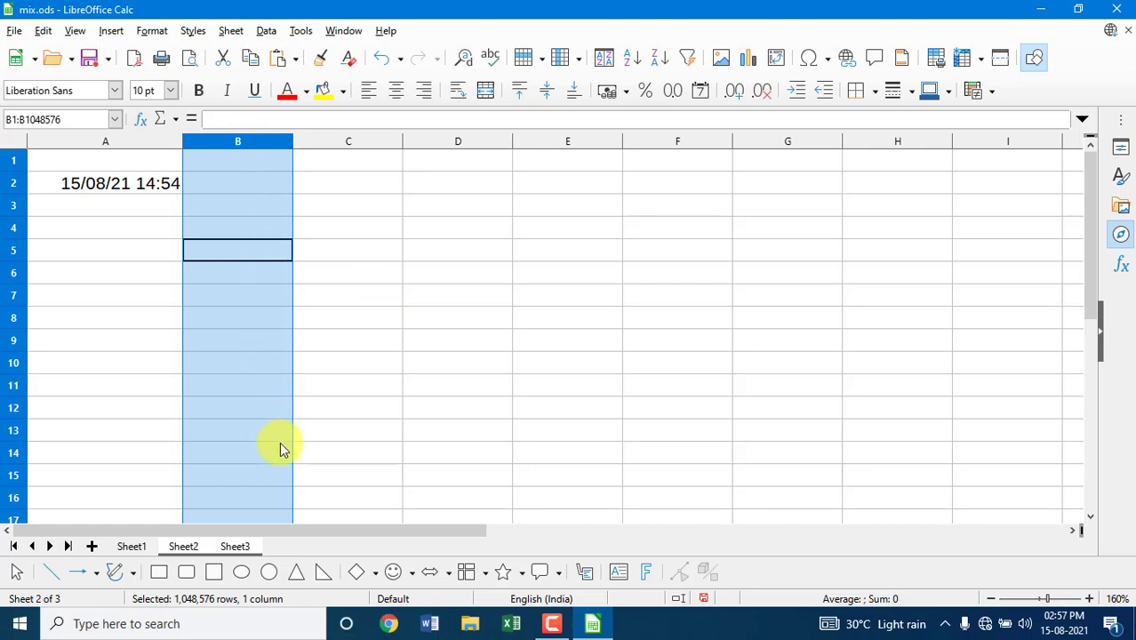
pyautogui.click(374, 276)
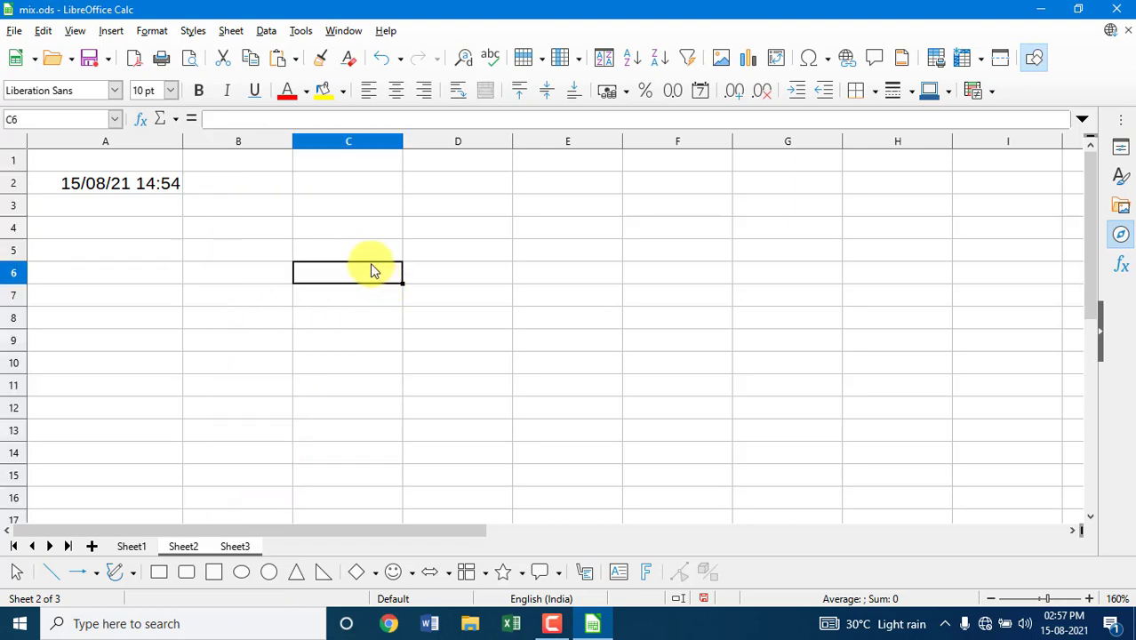
# Select column C and column B in turn from their headers, extend the selection to columns B through D, and clear it
pyautogui.click(348, 145)
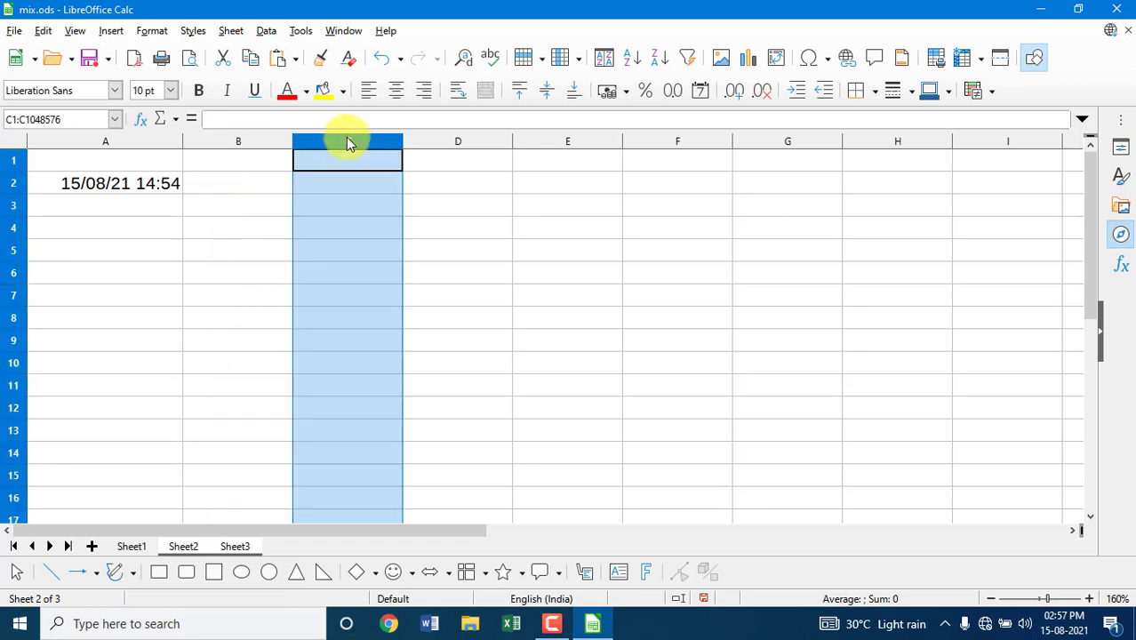
pyautogui.click(256, 146)
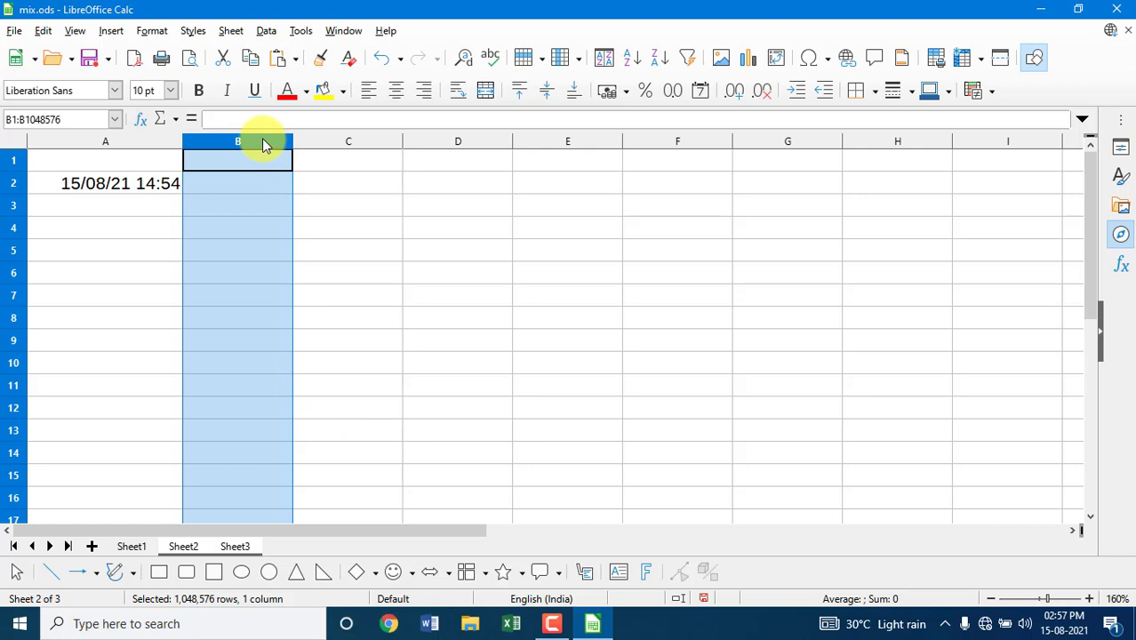
pyautogui.moveTo(262, 138); pyautogui.dragTo(498, 217)
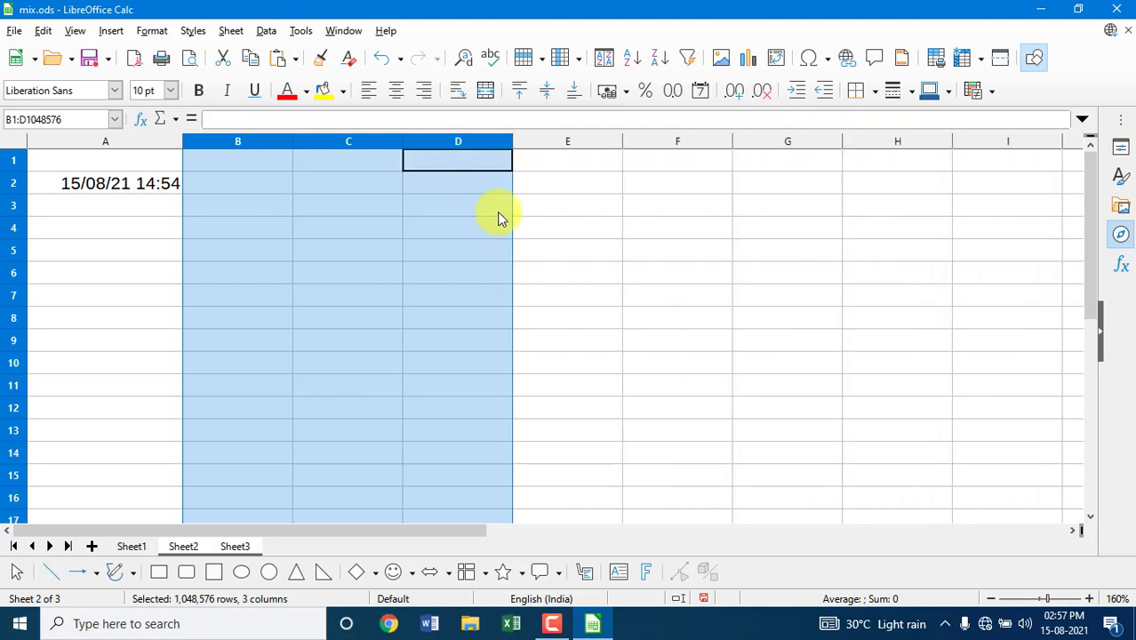
pyautogui.click(524, 275)
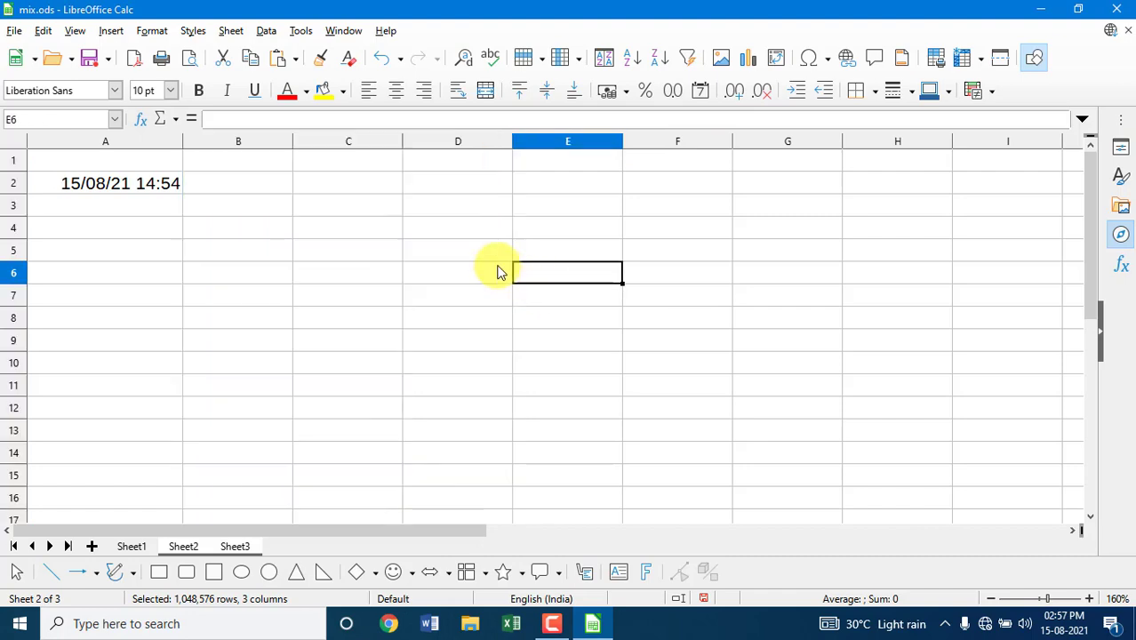
# On Sheet1, select the whole data area around the NAME heading in cell C7 with Select Data Area
pyautogui.hotkey('ctrl', 'pageup')
pyautogui.click(43, 31)
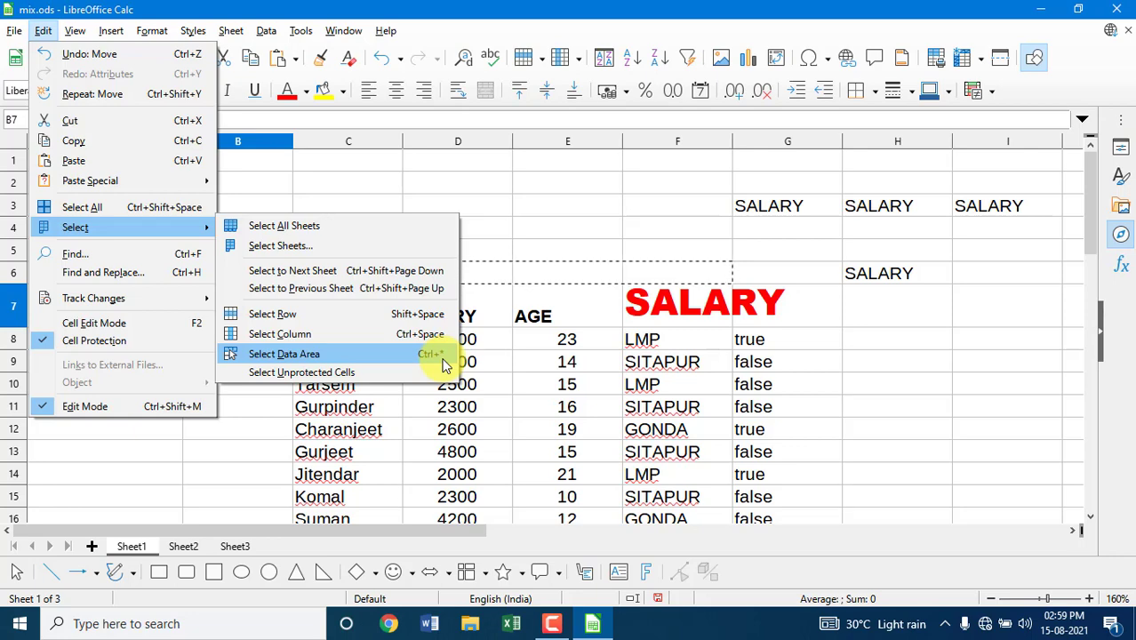
pyautogui.click(253, 459)
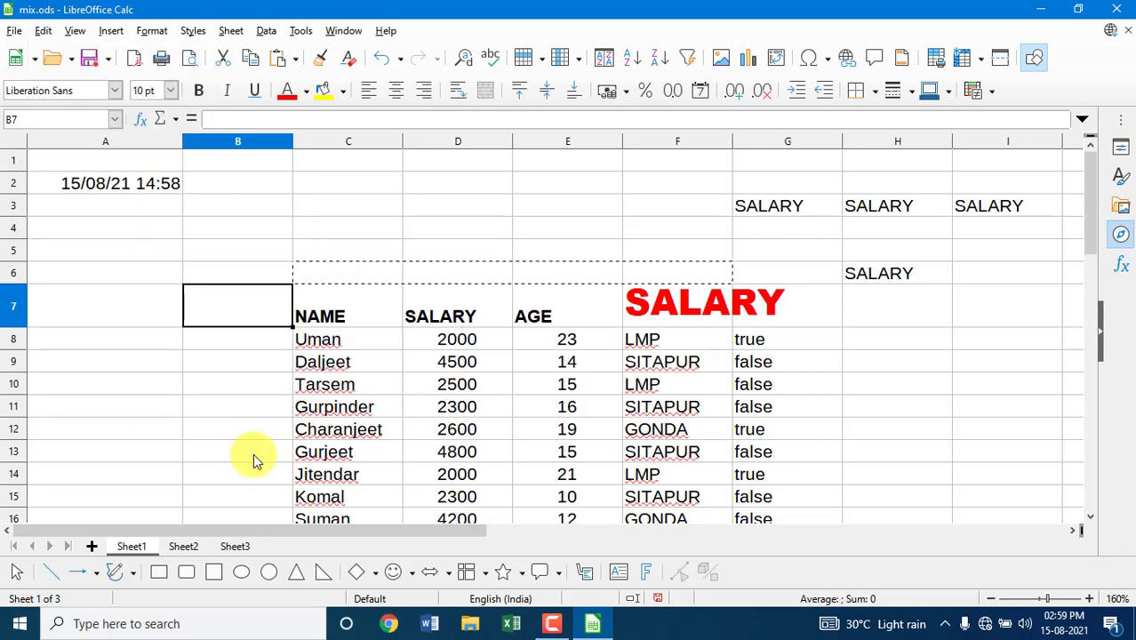
pyautogui.click(319, 313)
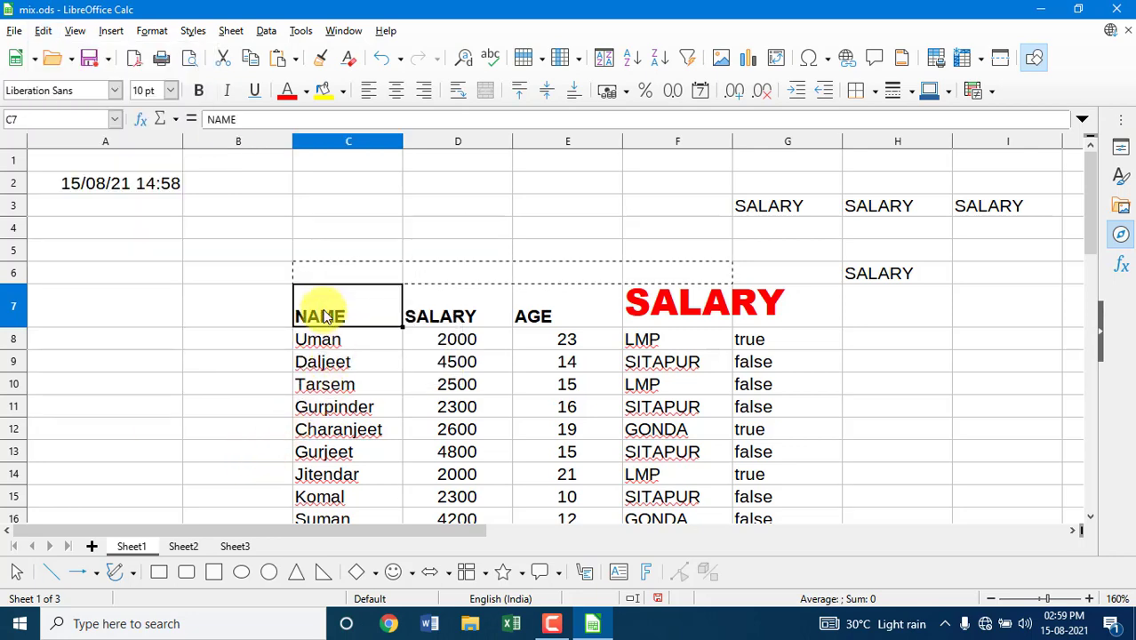
pyautogui.click(42, 30)
pyautogui.moveTo(139, 232)
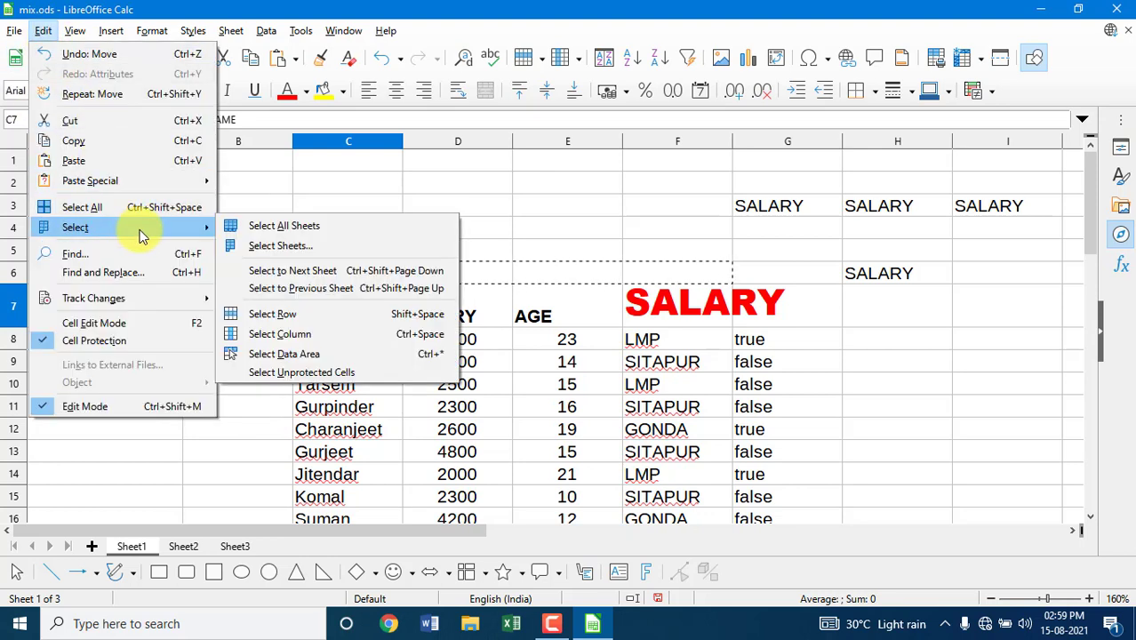
pyautogui.click(286, 354)
pyautogui.scroll(-1, 508, 304)
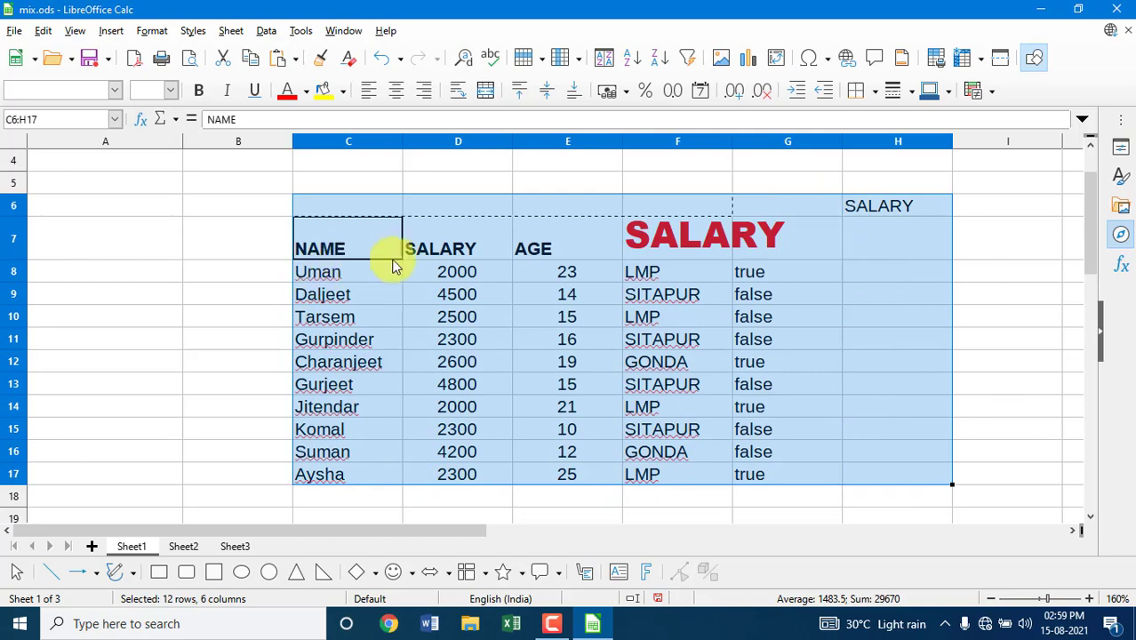
pyautogui.click(42, 30)
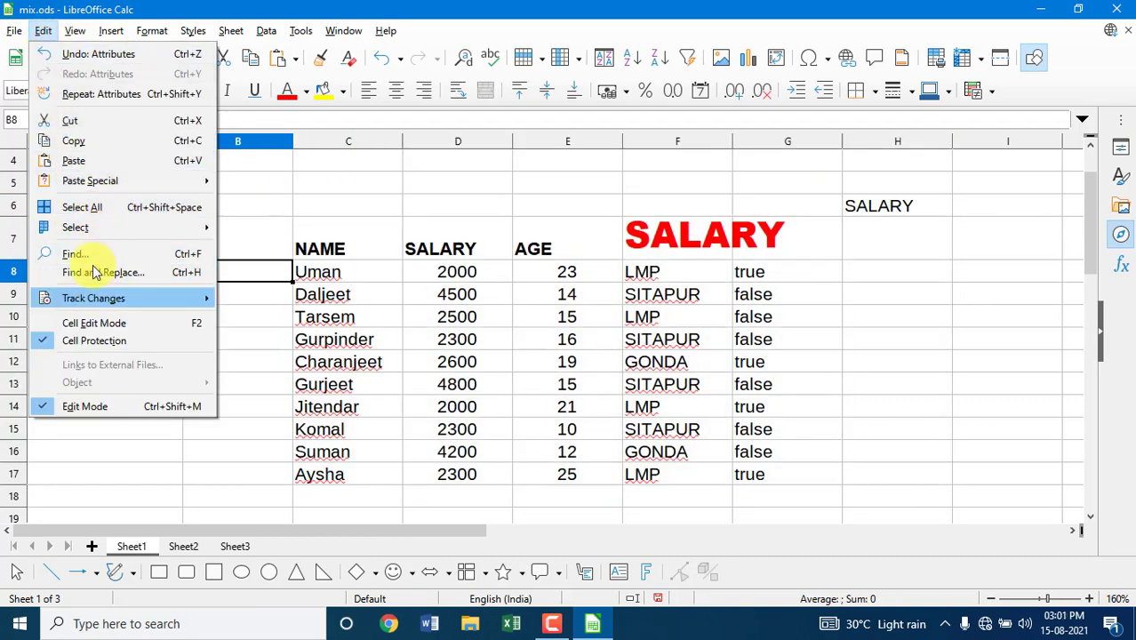
pyautogui.moveTo(136, 233)
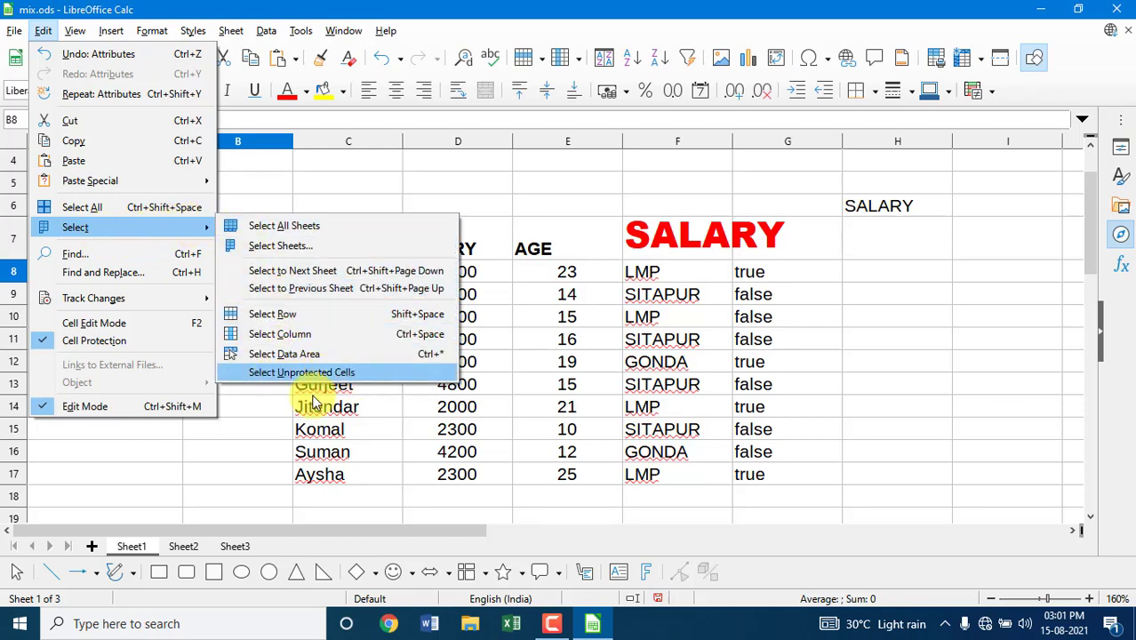
pyautogui.click(236, 416)
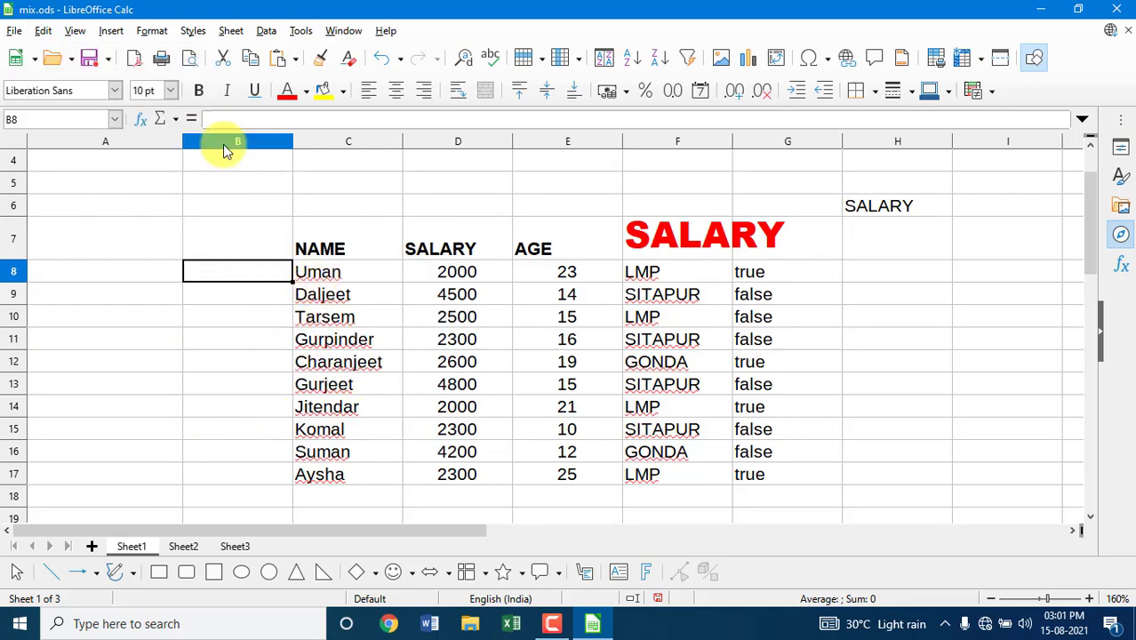
# Turn off cell protection for the upper data table in range C7:G17
pyautogui.moveTo(304, 248); pyautogui.dragTo(747, 477)
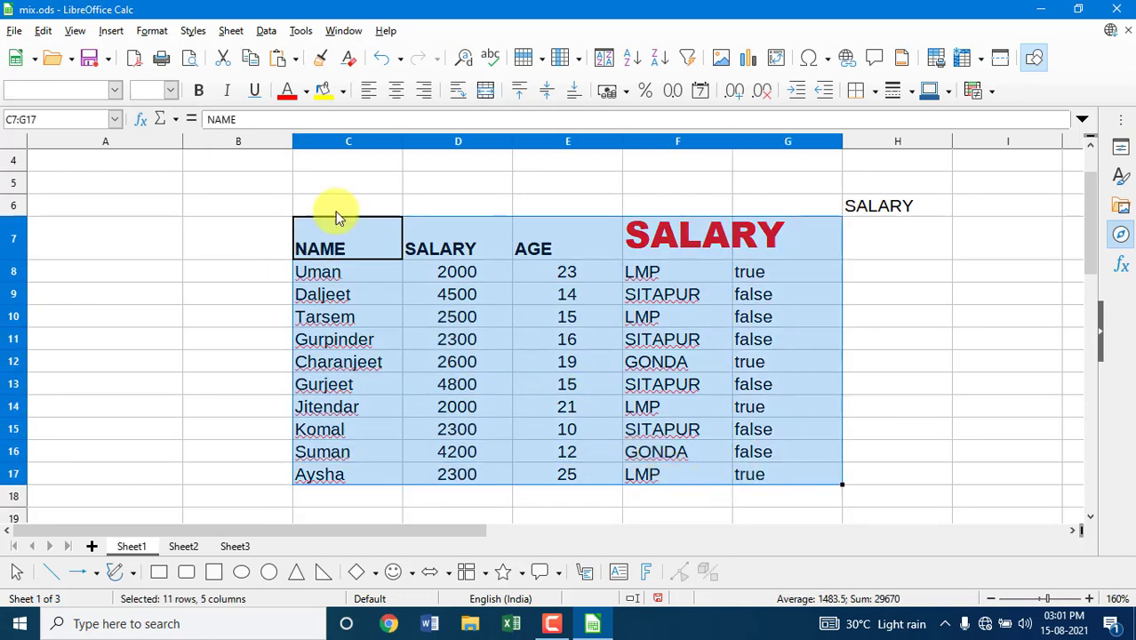
pyautogui.click(42, 30)
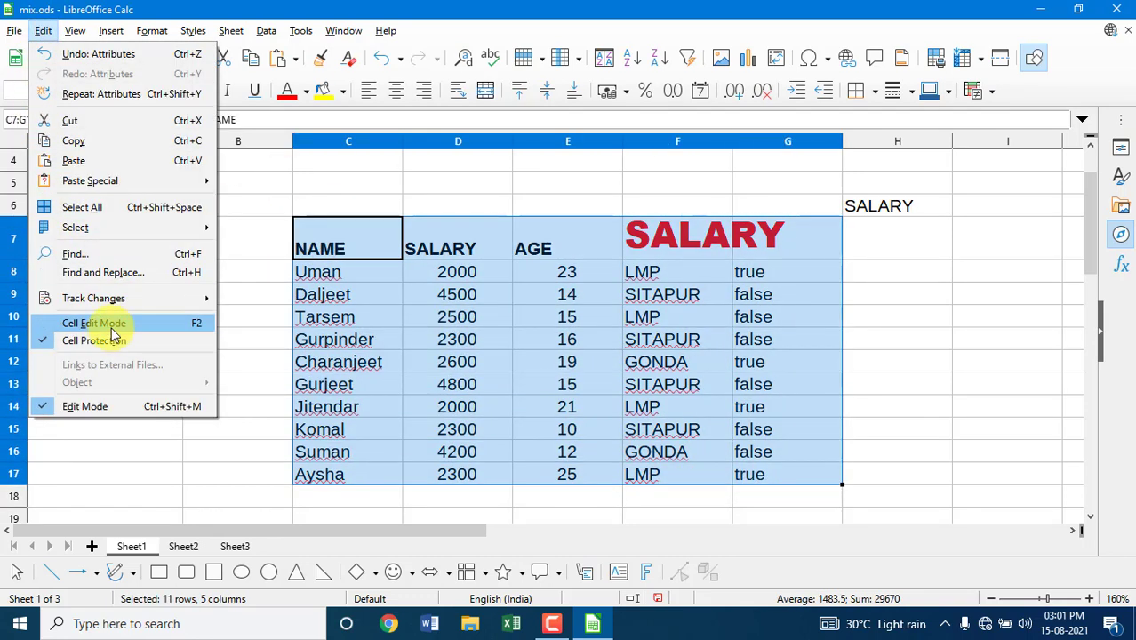
pyautogui.click(51, 341)
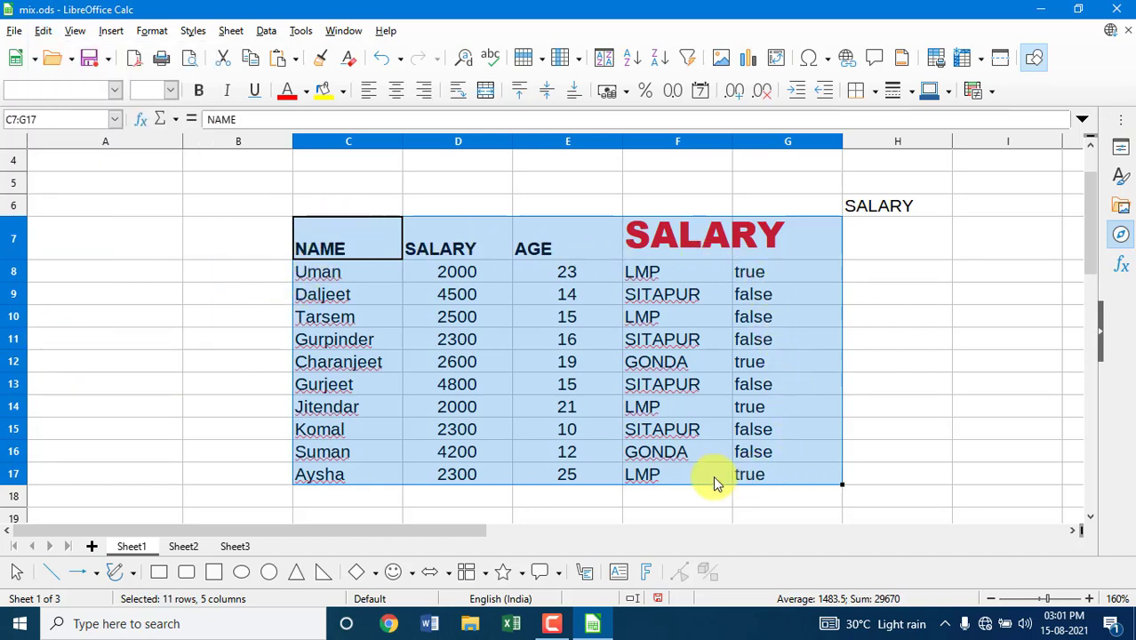
# Starting from the NAME cell C7, select the unprotected cells with Select Unprotected Cells, and clear the selection
pyautogui.click(335, 244)
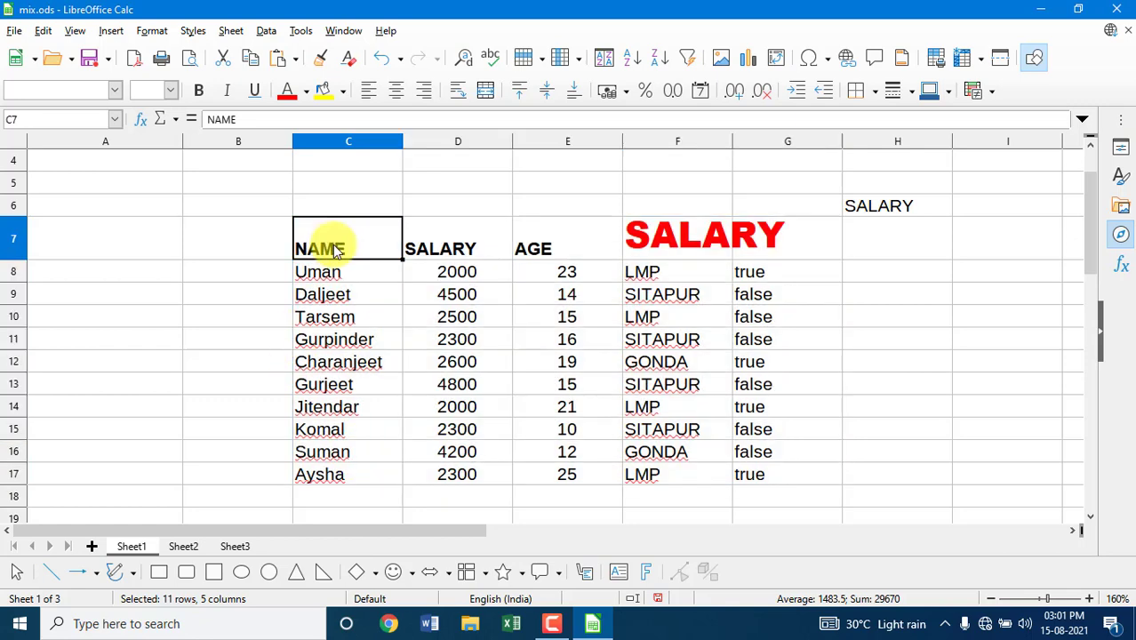
pyautogui.click(44, 32)
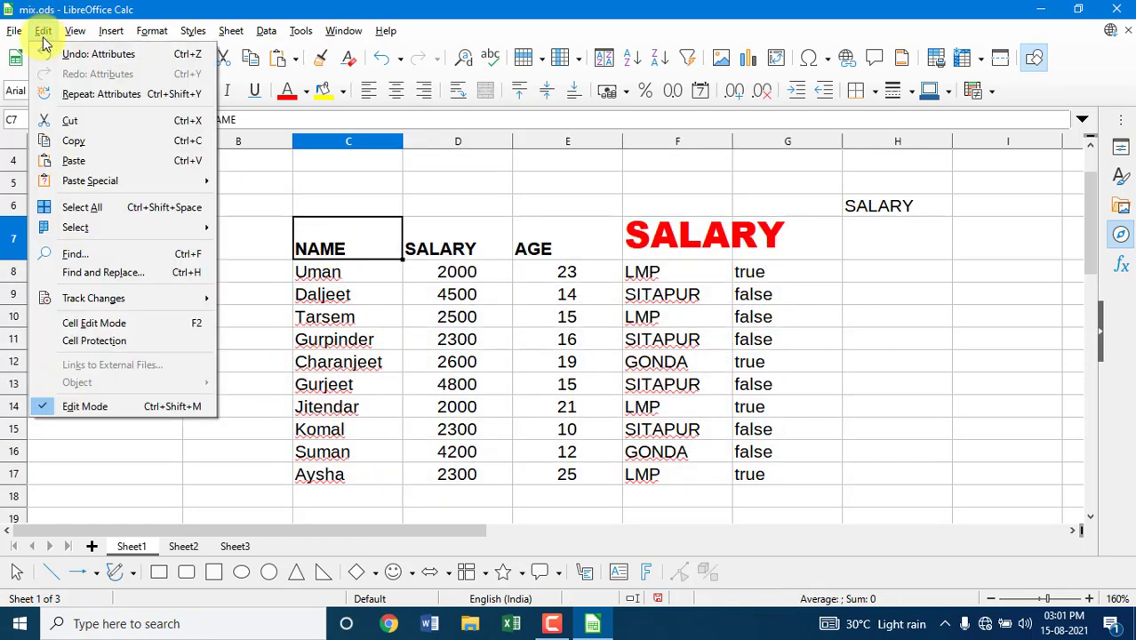
pyautogui.moveTo(117, 230)
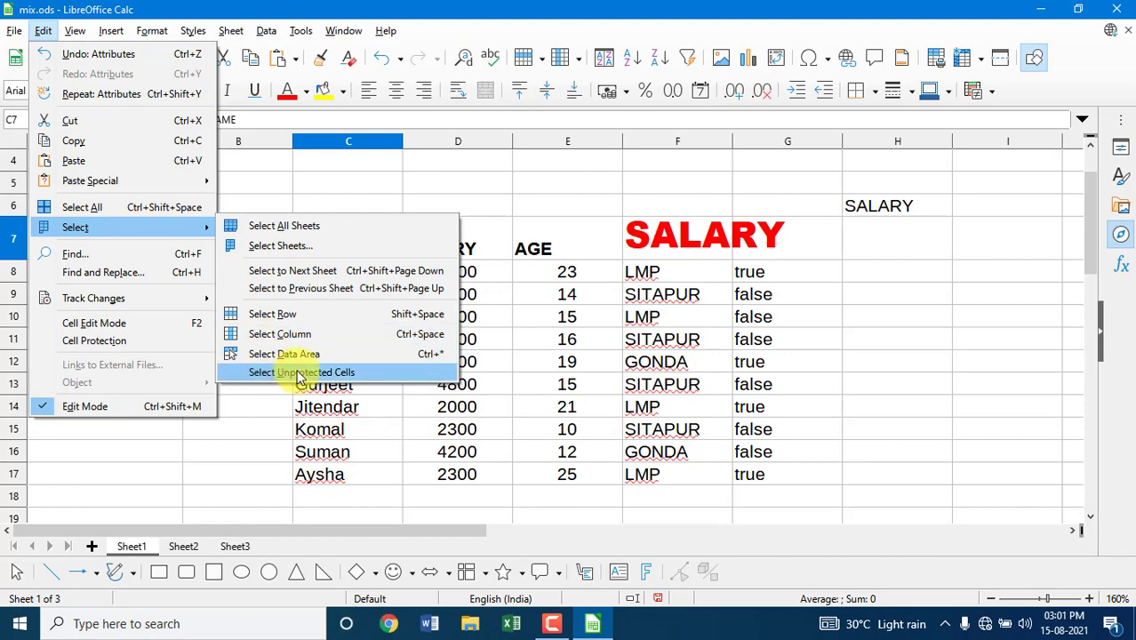
pyautogui.click(325, 373)
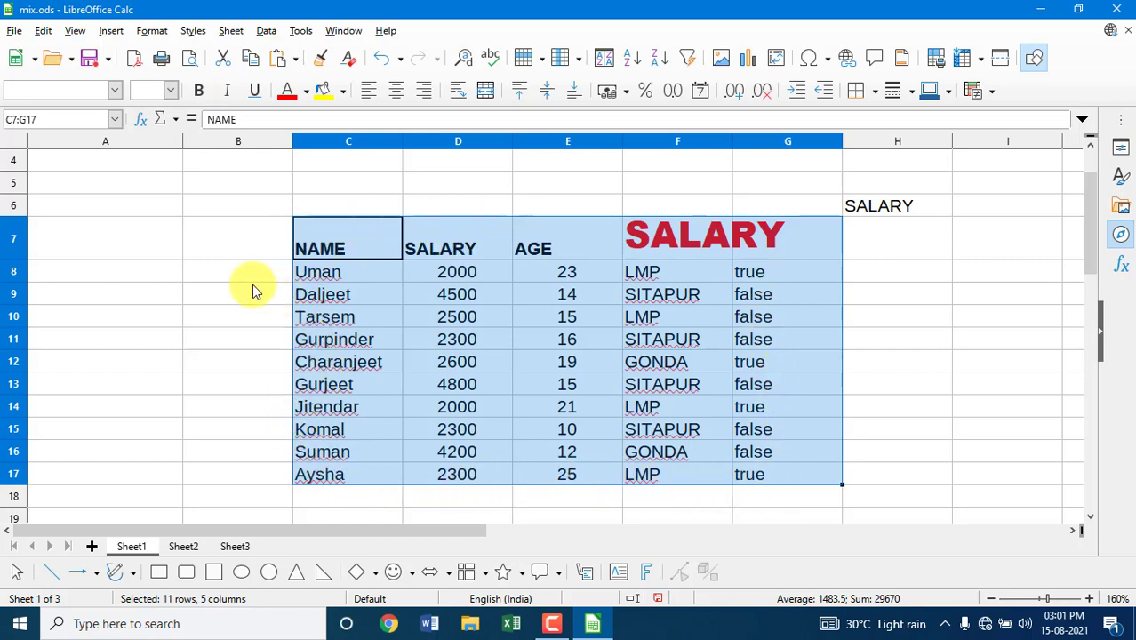
pyautogui.click(214, 257)
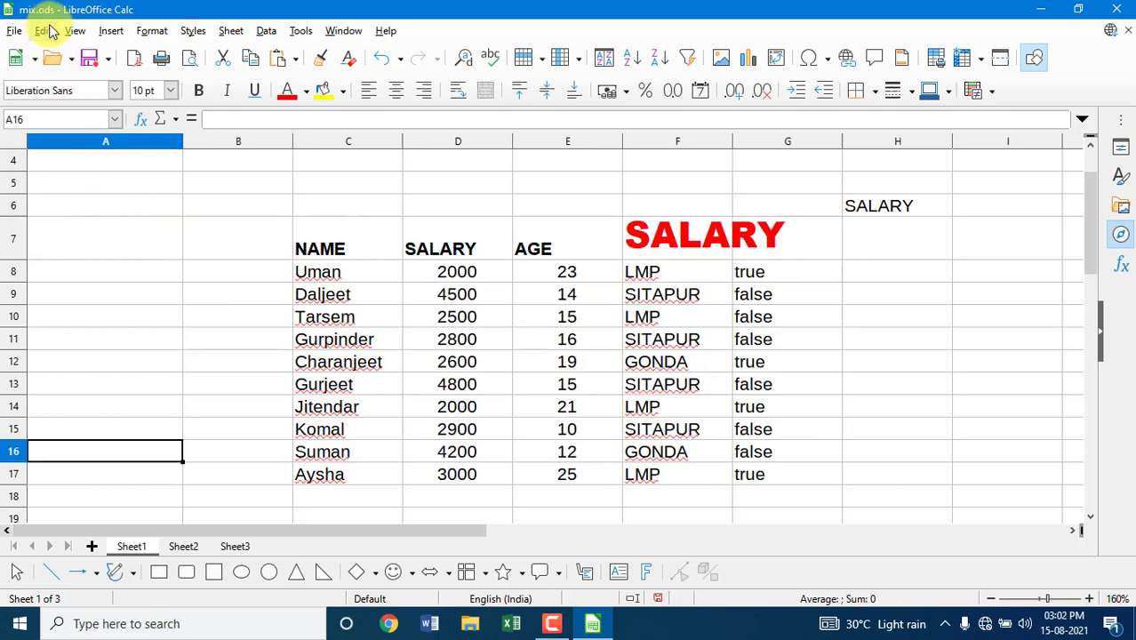
# Find all occurrences of 23 on Sheet1 with the Find command, review the search results, and close them
pyautogui.click(42, 30)
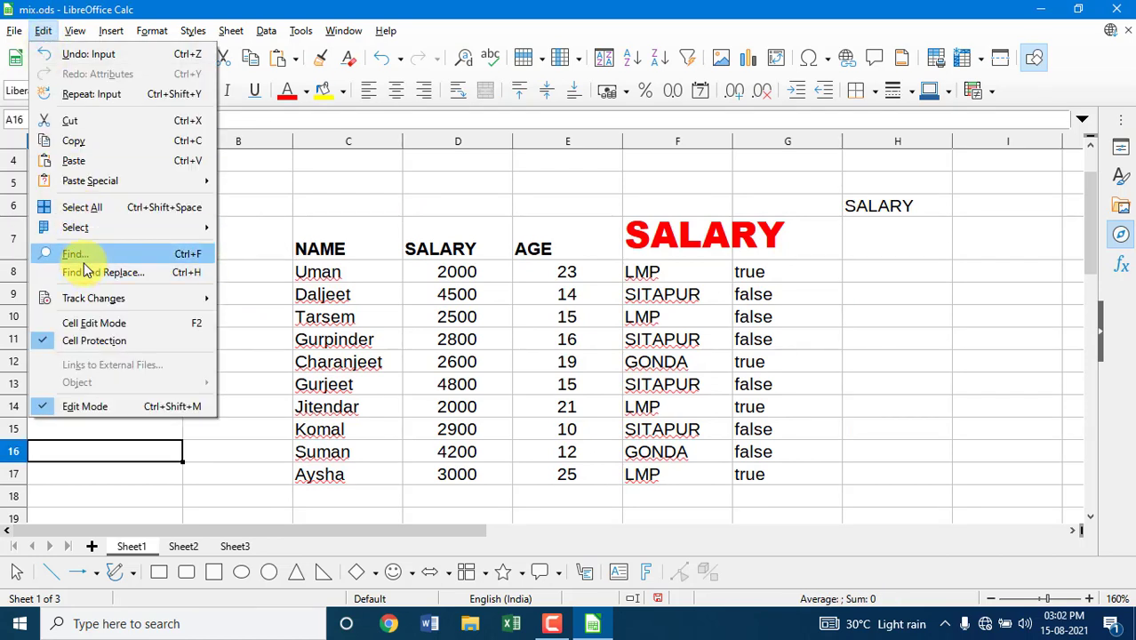
pyautogui.click(174, 258)
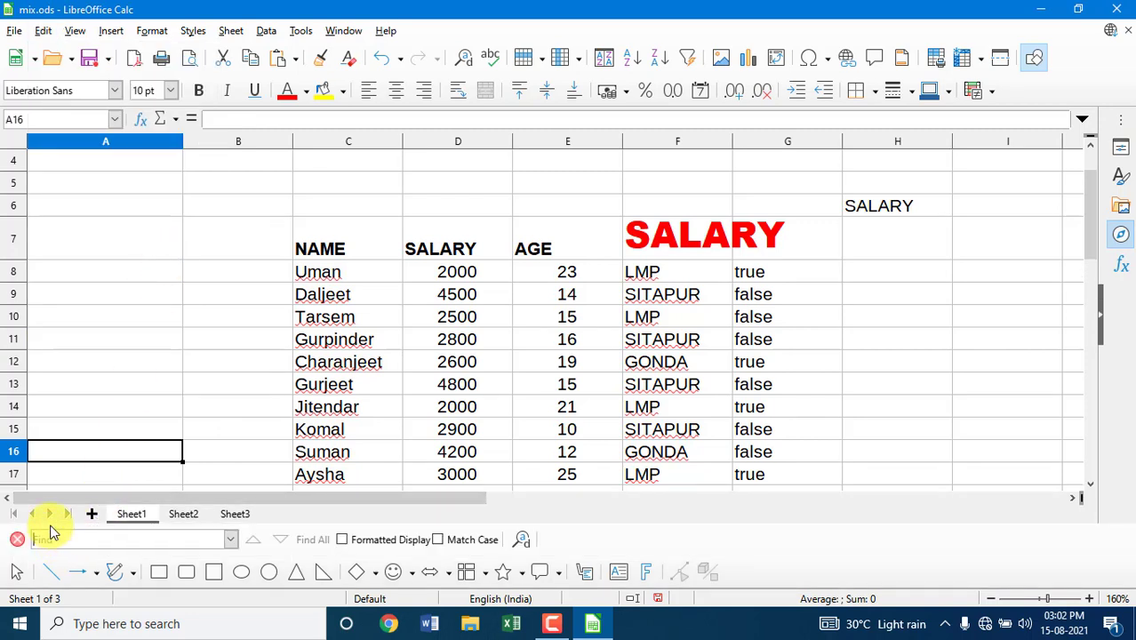
pyautogui.write('23')
pyautogui.click(304, 541)
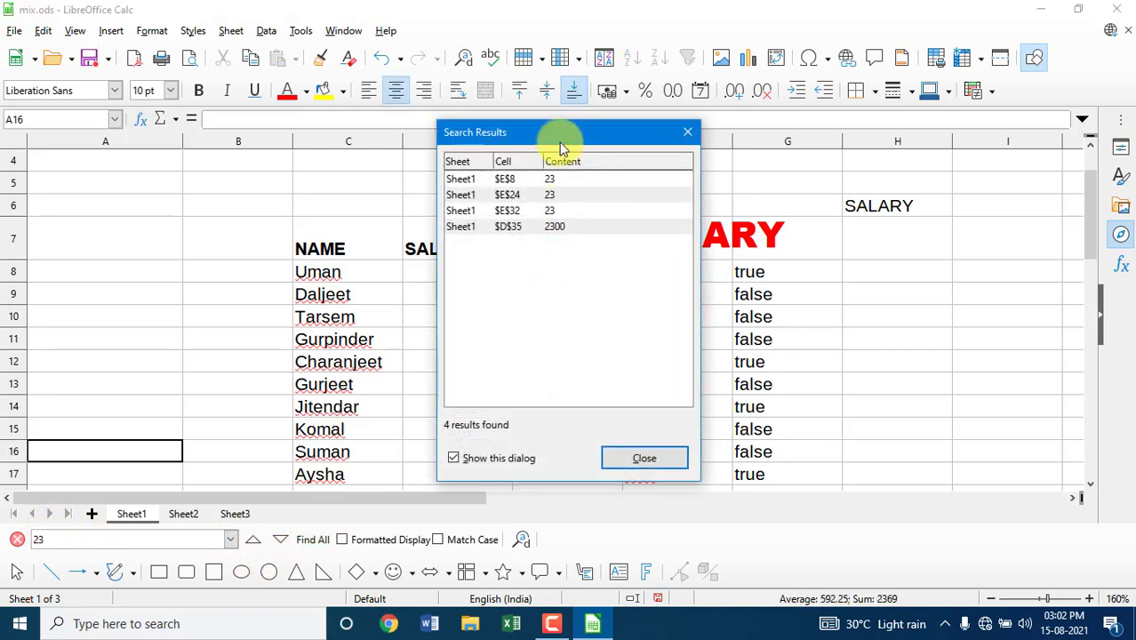
pyautogui.moveTo(561, 130); pyautogui.dragTo(868, 113)
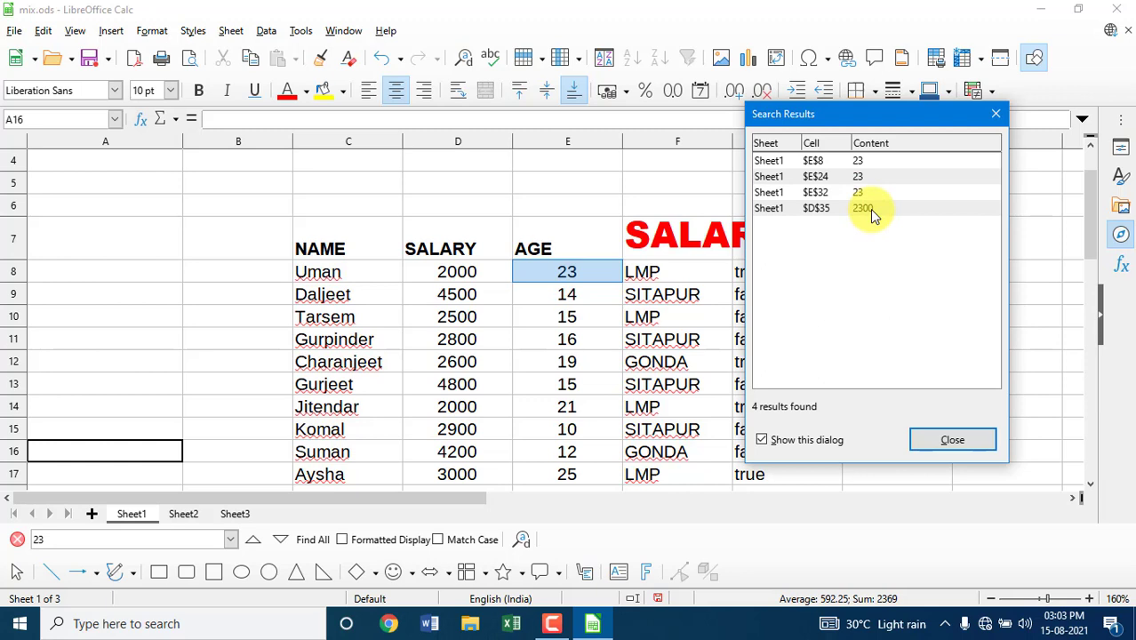
pyautogui.click(949, 441)
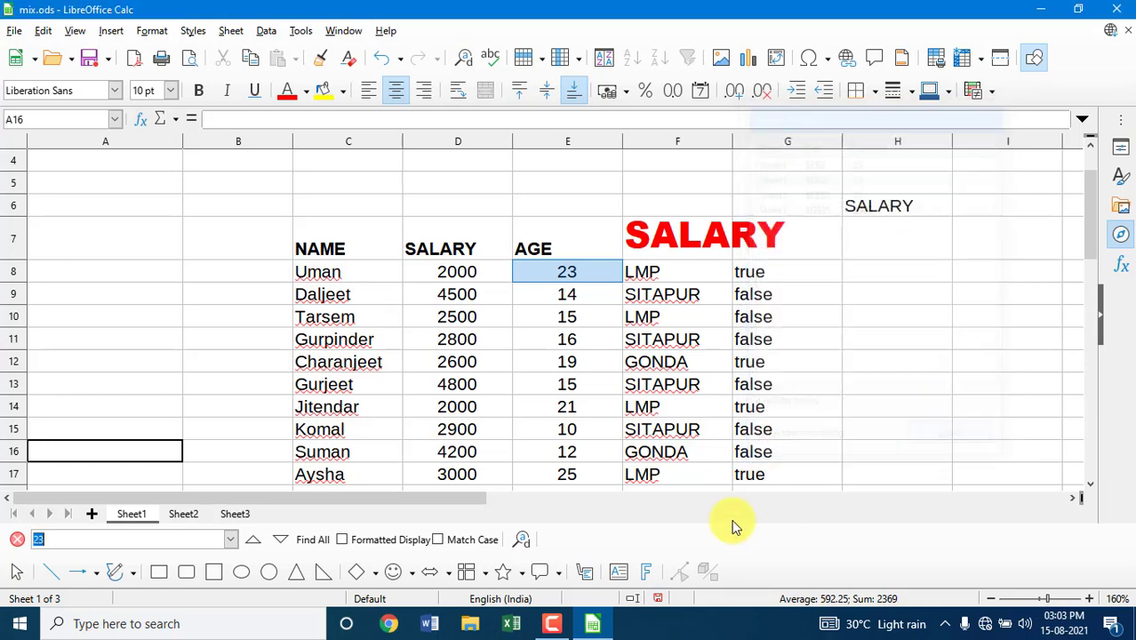
# Step through the individual matches for 23 on the sheet
pyautogui.click(276, 544)
pyautogui.click(254, 540)
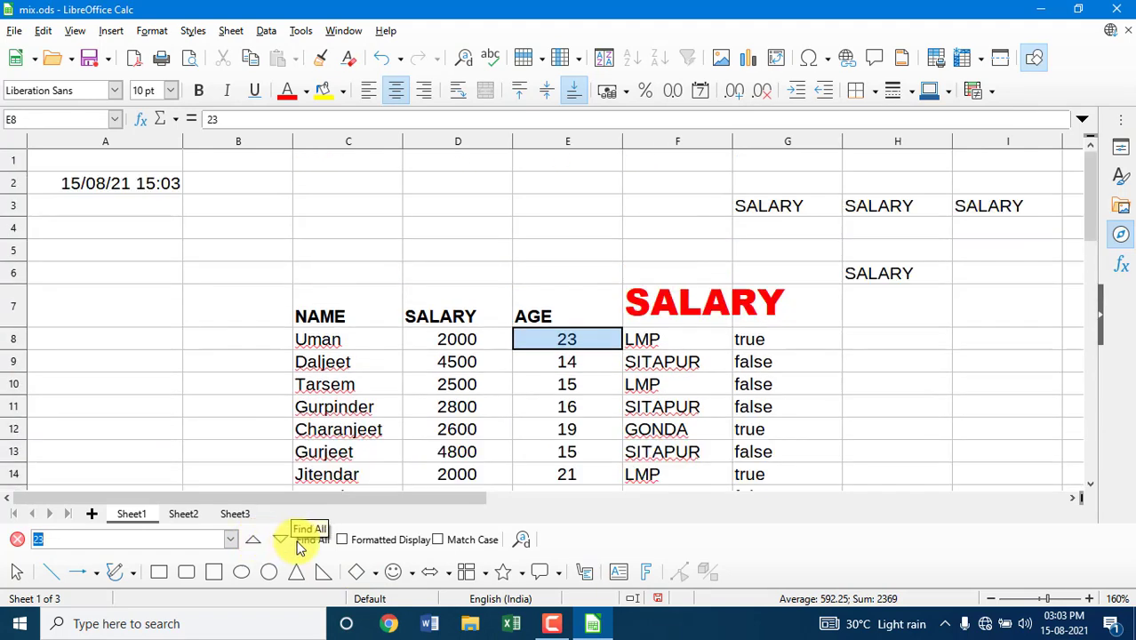
pyautogui.click(282, 542)
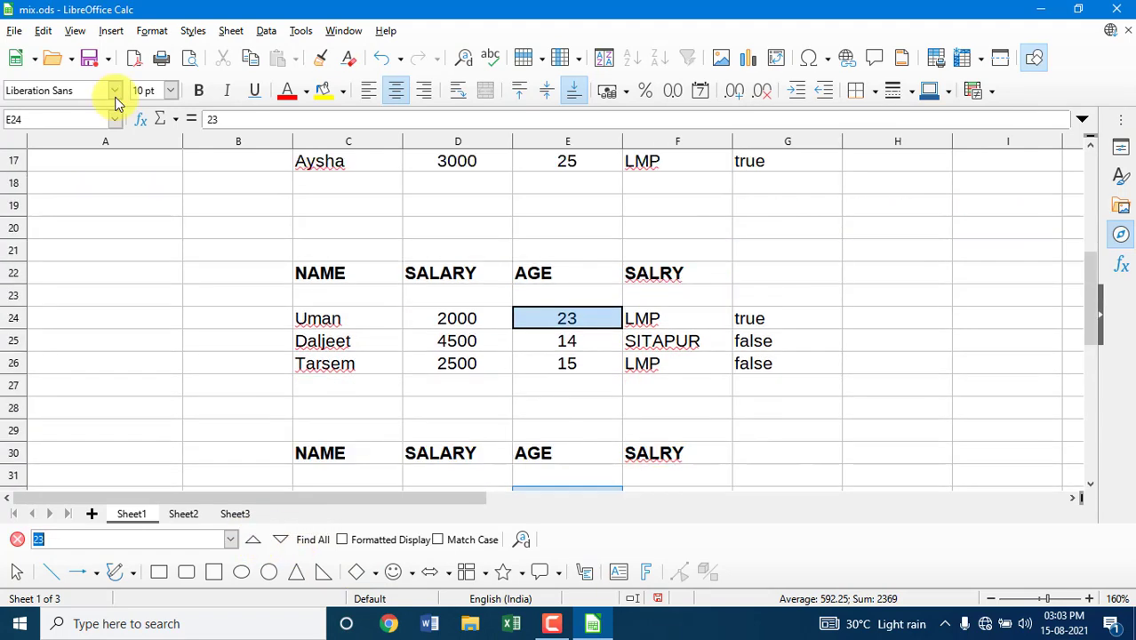
# Set up Find and Replace with 23 as the search term and 30 as the replacement, and step through the matches
pyautogui.click(42, 30)
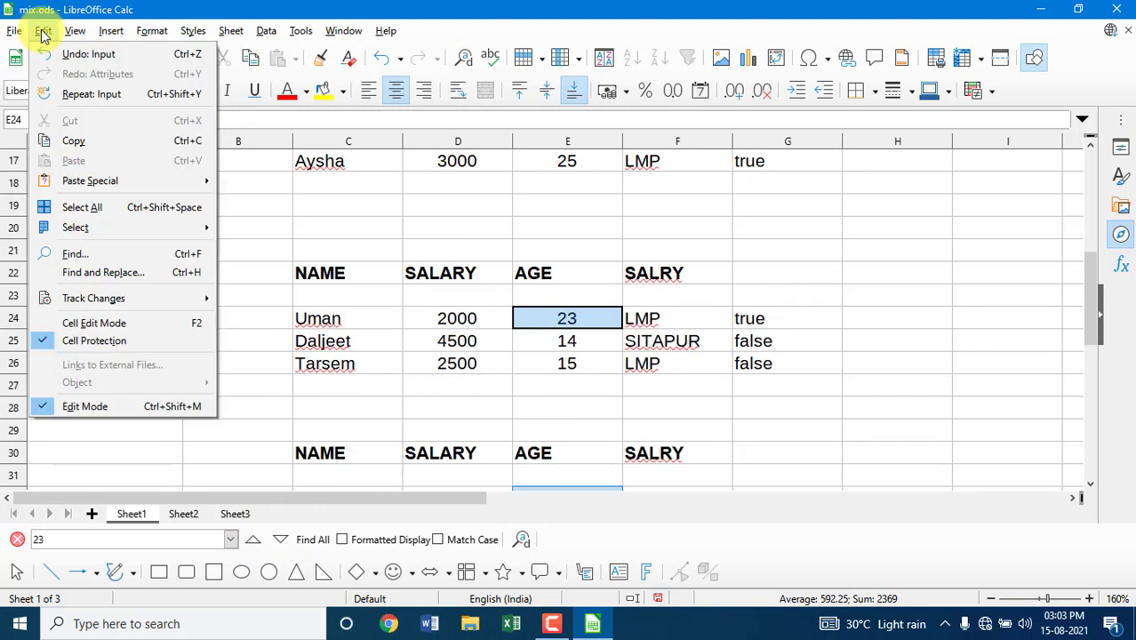
pyautogui.click(173, 275)
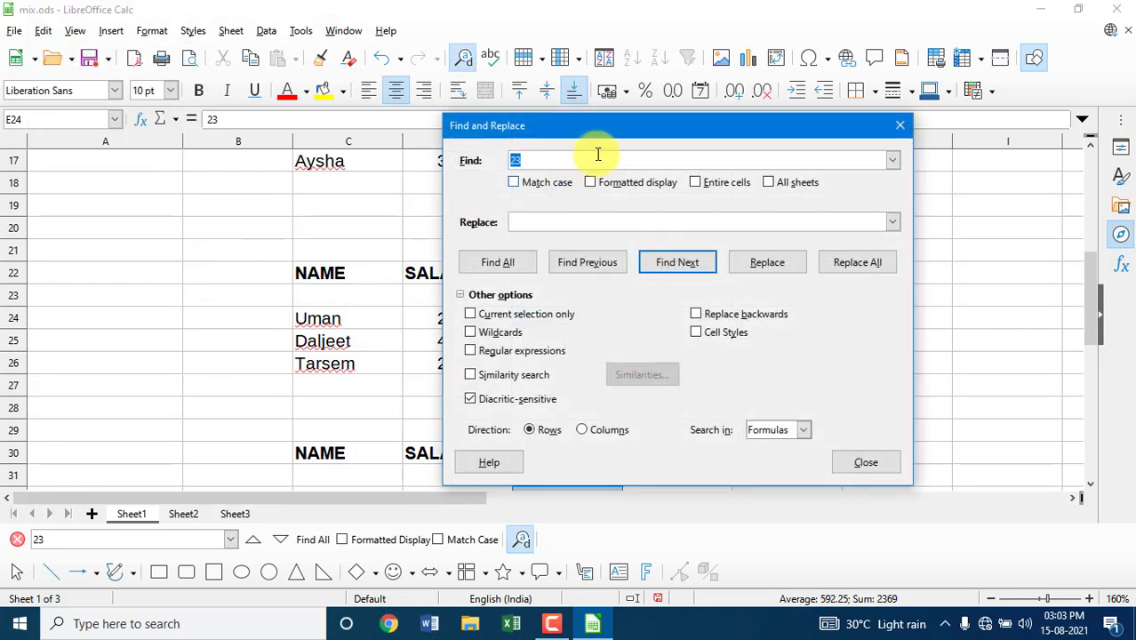
pyautogui.moveTo(616, 130); pyautogui.dragTo(824, 127)
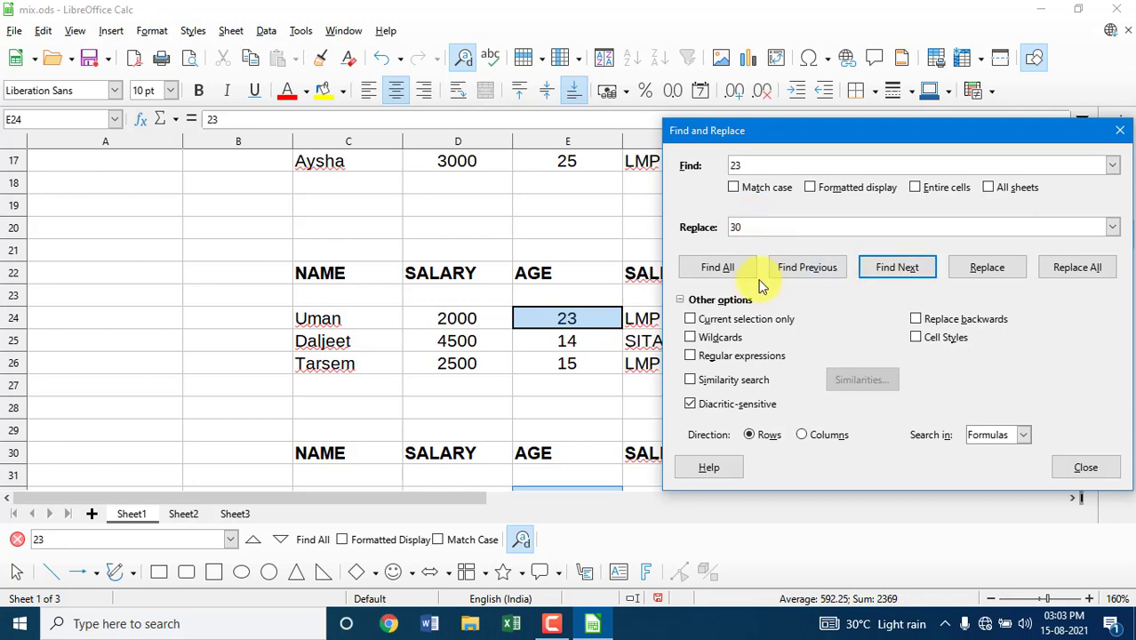
pyautogui.click(883, 270)
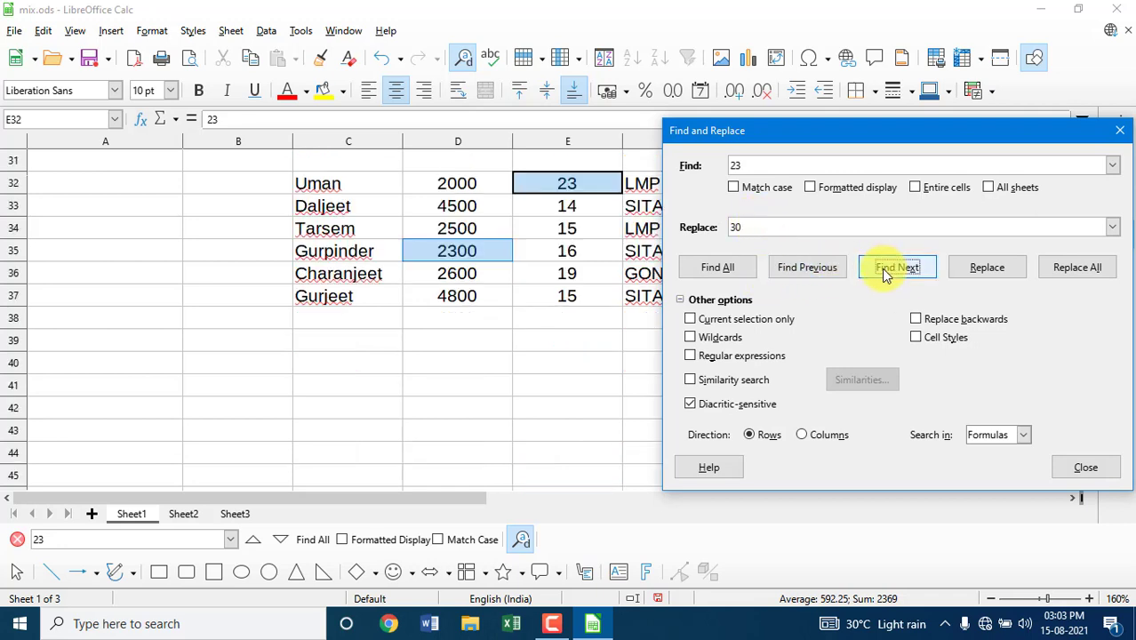
pyautogui.click(889, 270)
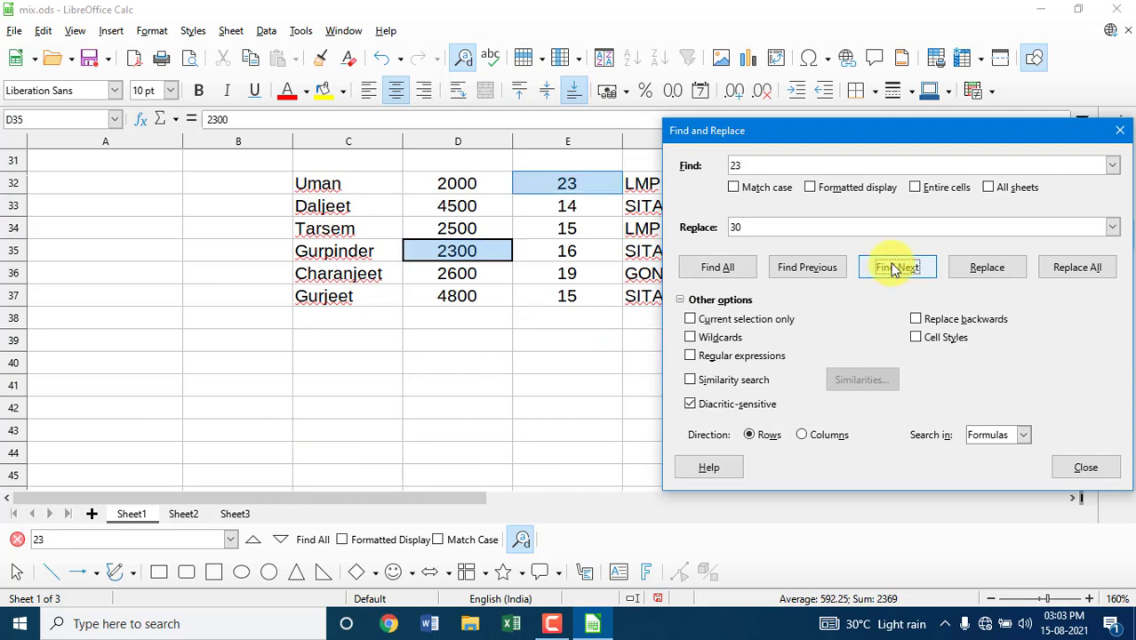
pyautogui.click(893, 268)
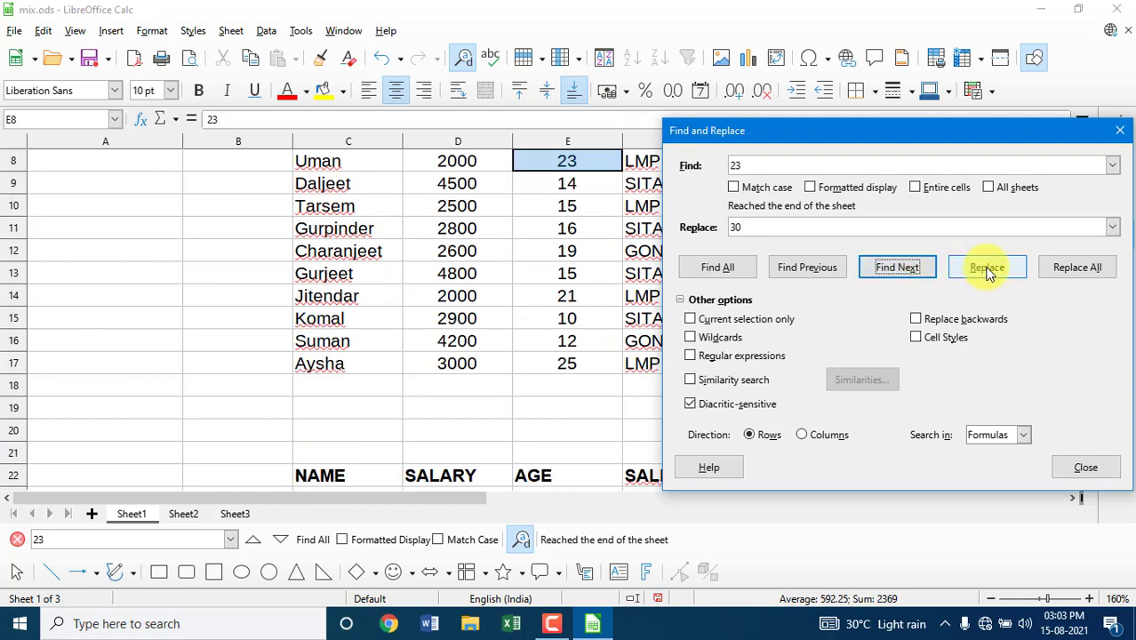
# Replace all occurrences of 23 with 30, close the search dialogs, and move to cell G10
pyautogui.click(1064, 272)
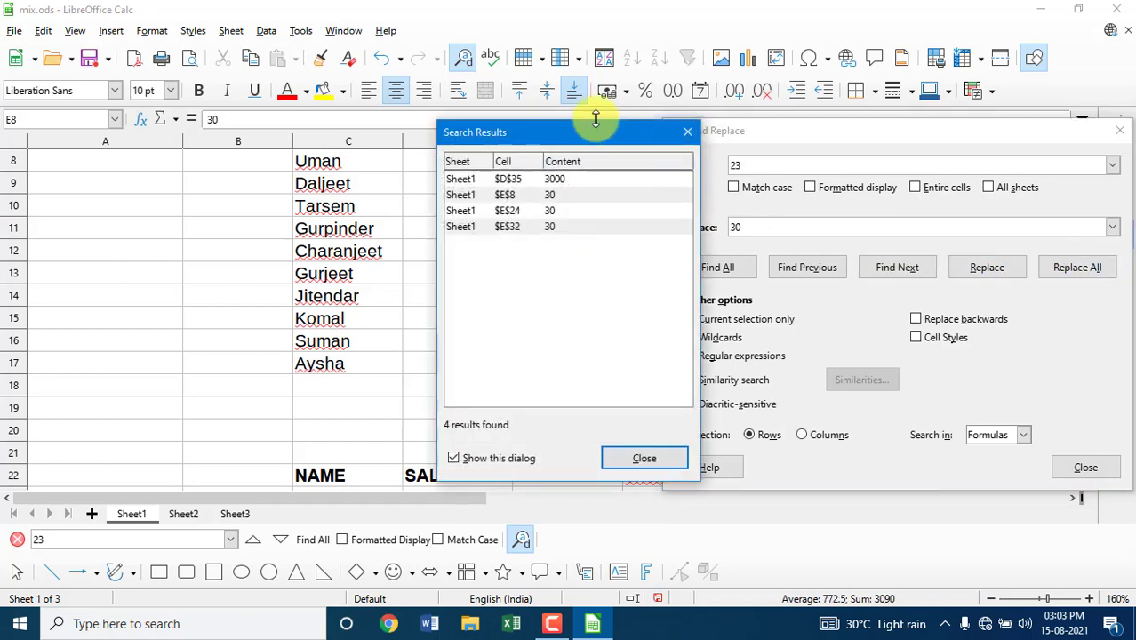
pyautogui.moveTo(598, 132); pyautogui.dragTo(829, 217)
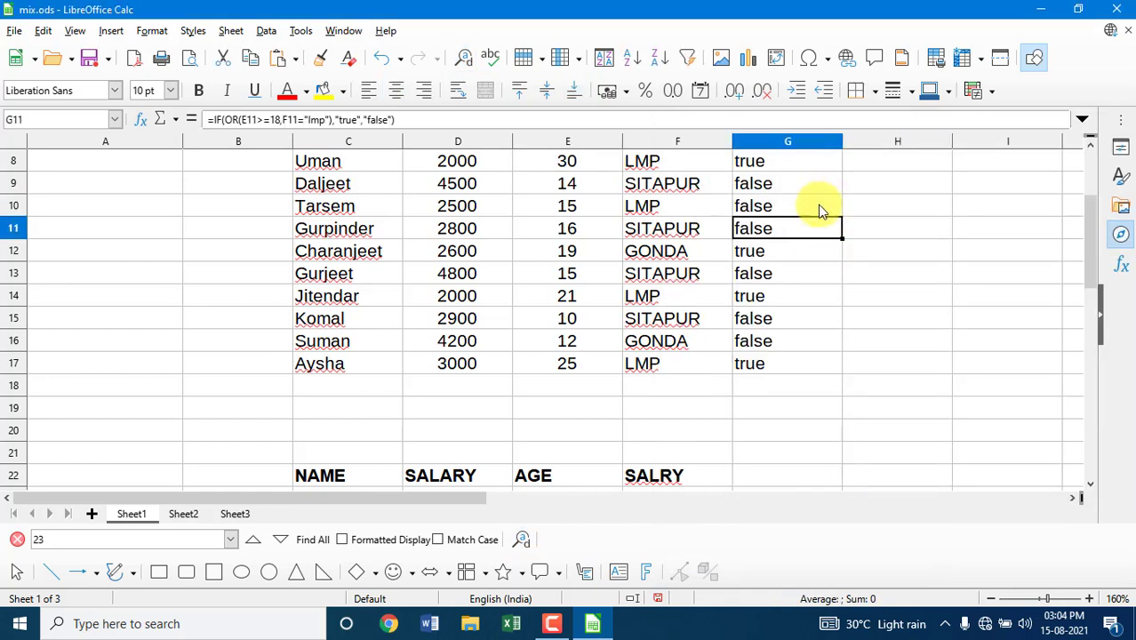
pyautogui.click(818, 205)
pyautogui.click(44, 32)
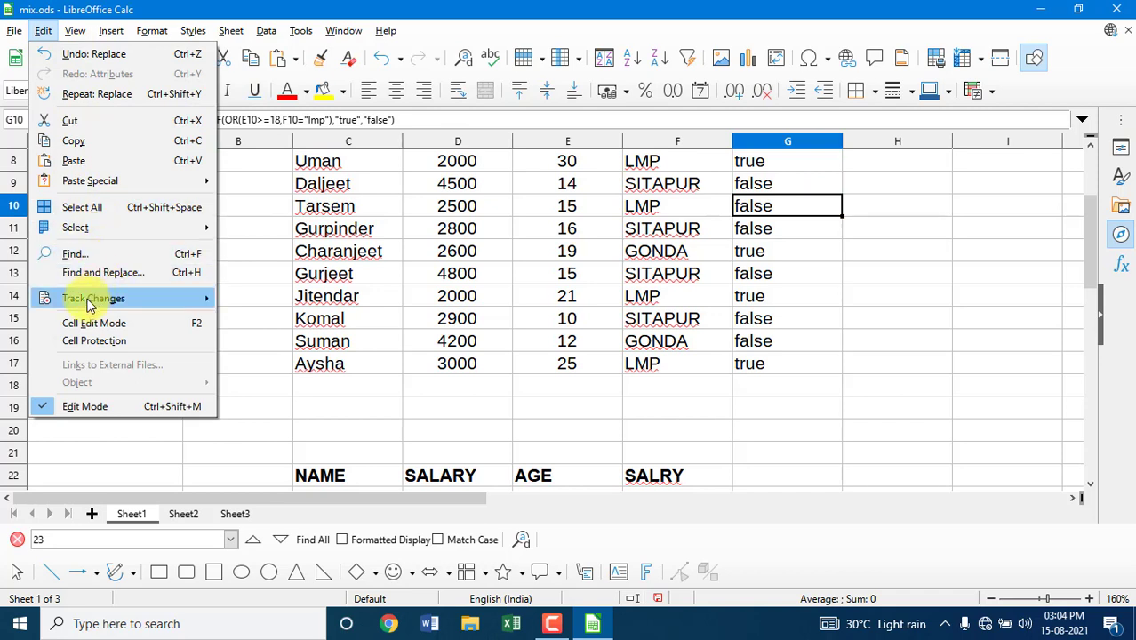
pyautogui.moveTo(93, 298)
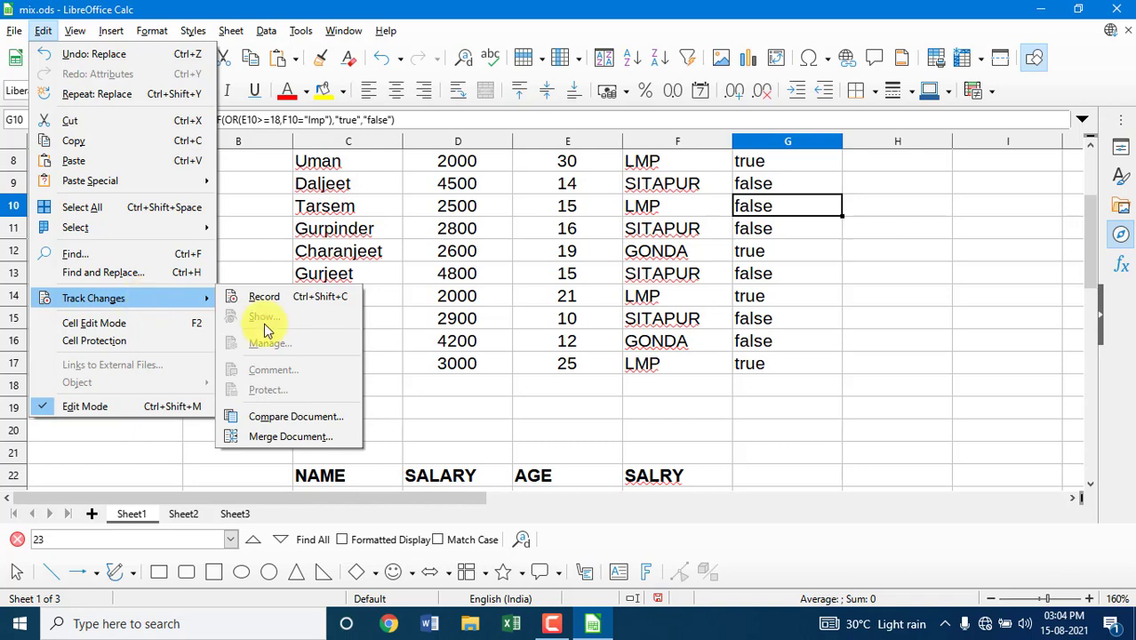
pyautogui.click(612, 393)
pyautogui.scroll(2, 634, 405)
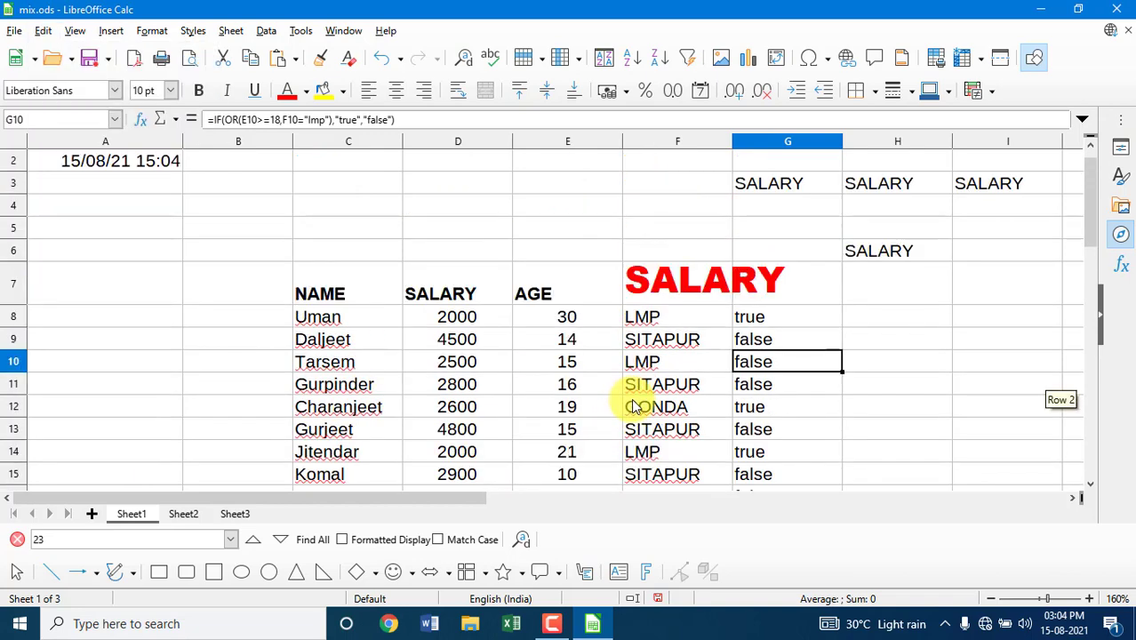
pyautogui.scroll(-1, 647, 393)
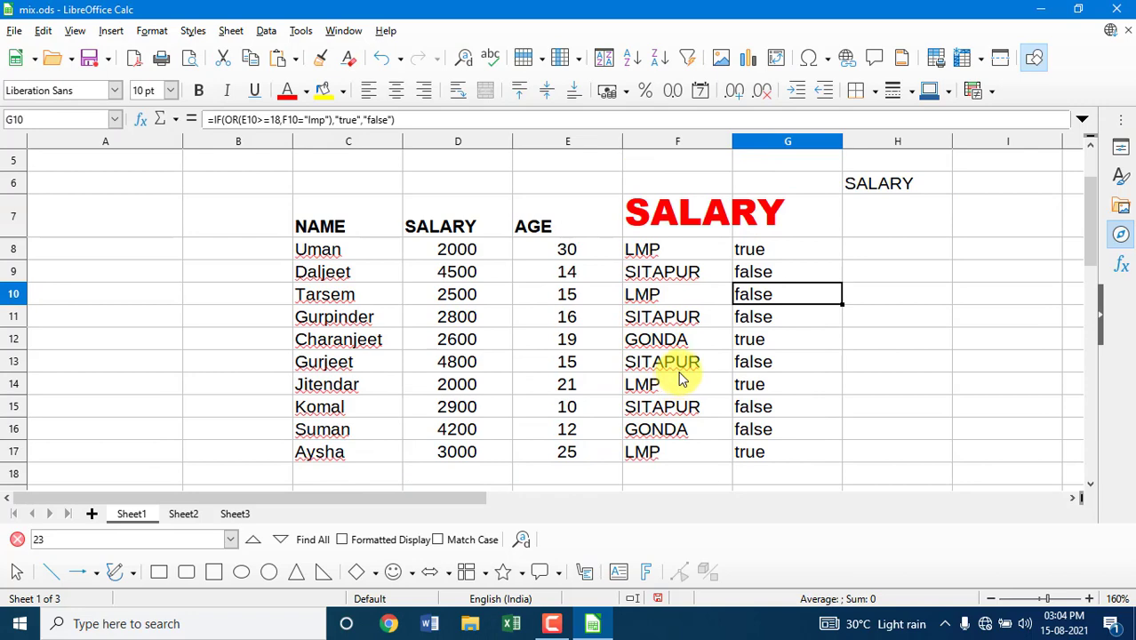
pyautogui.scroll(-2, 499, 435)
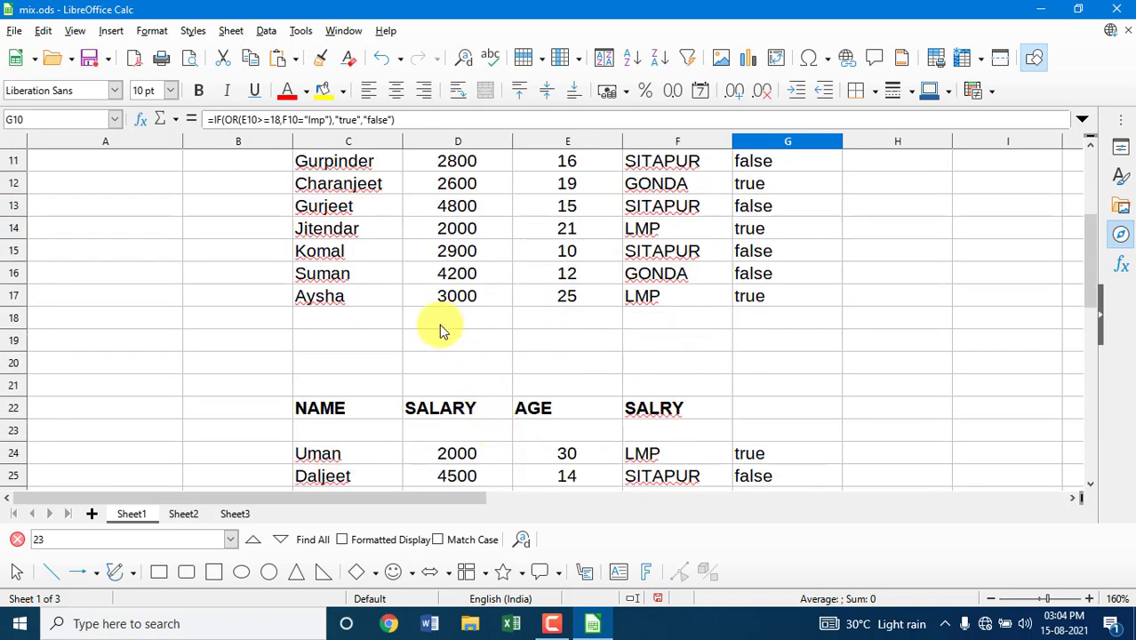
# Move to the empty cell D19 and start recording tracked changes in the document
pyautogui.click(440, 335)
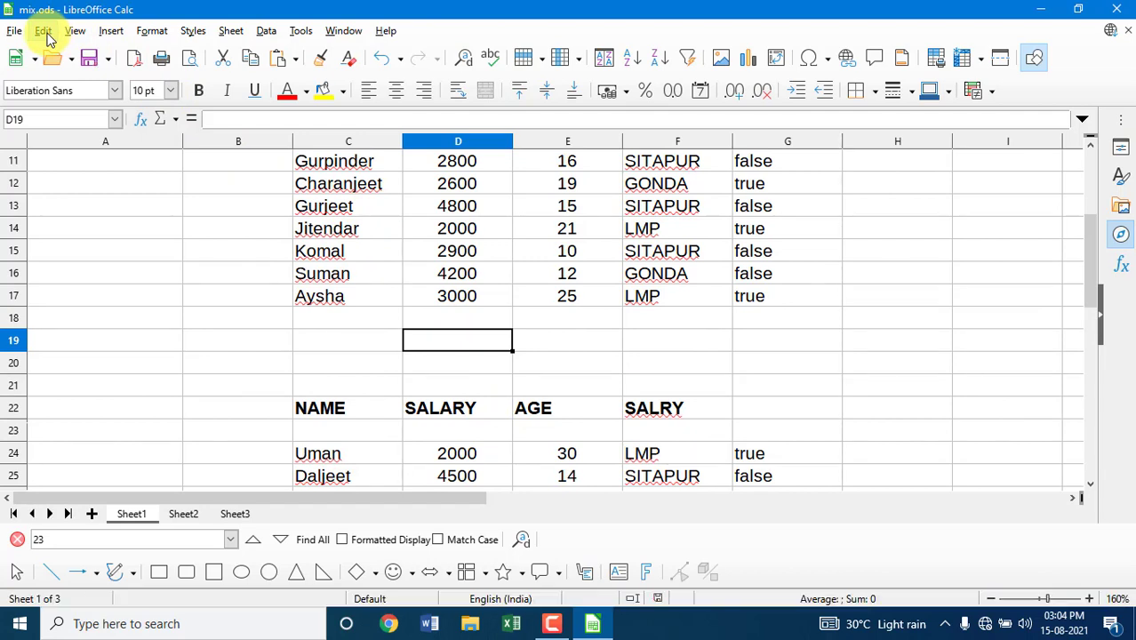
pyautogui.click(44, 32)
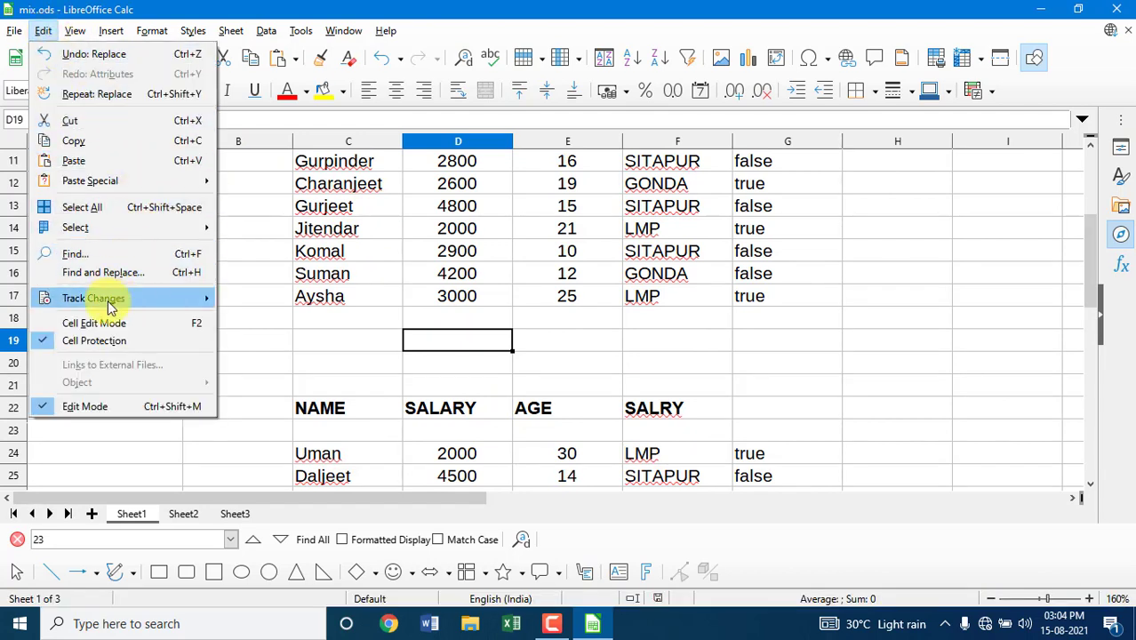
pyautogui.moveTo(211, 296)
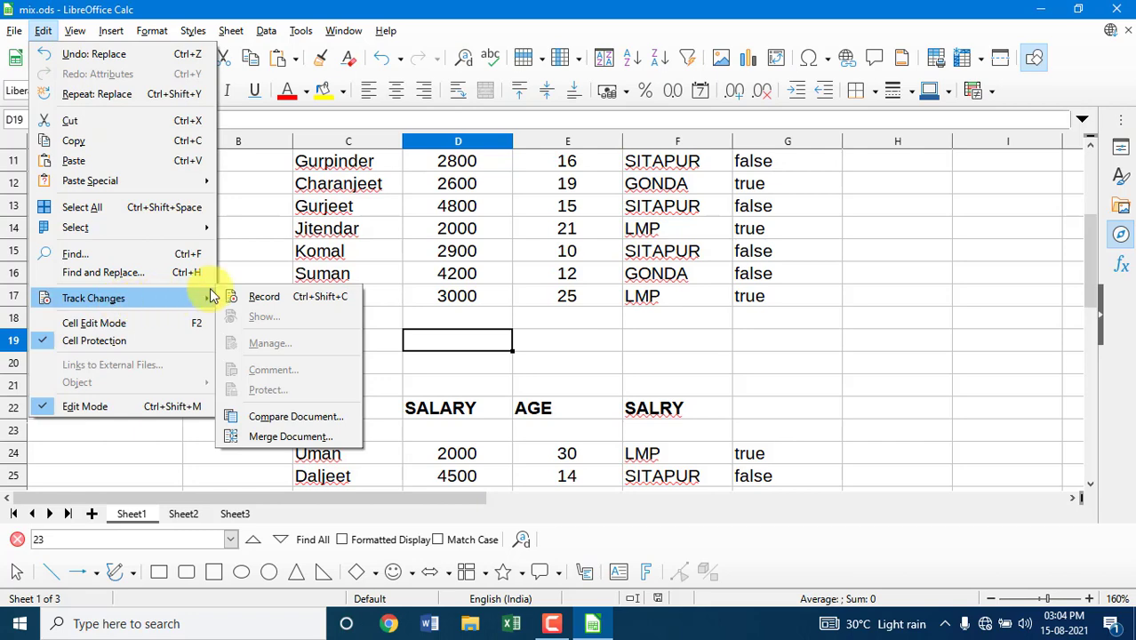
pyautogui.click(262, 298)
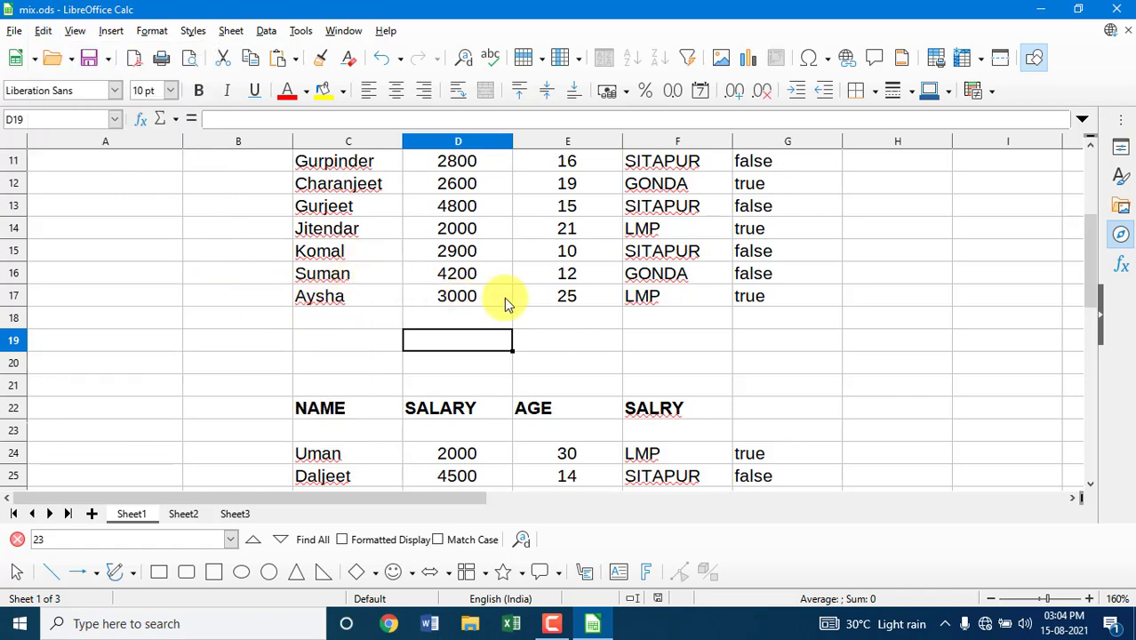
# With change recording on, set the ages in E11 to 26 and E13 to 25
pyautogui.scroll(2, 546, 296)
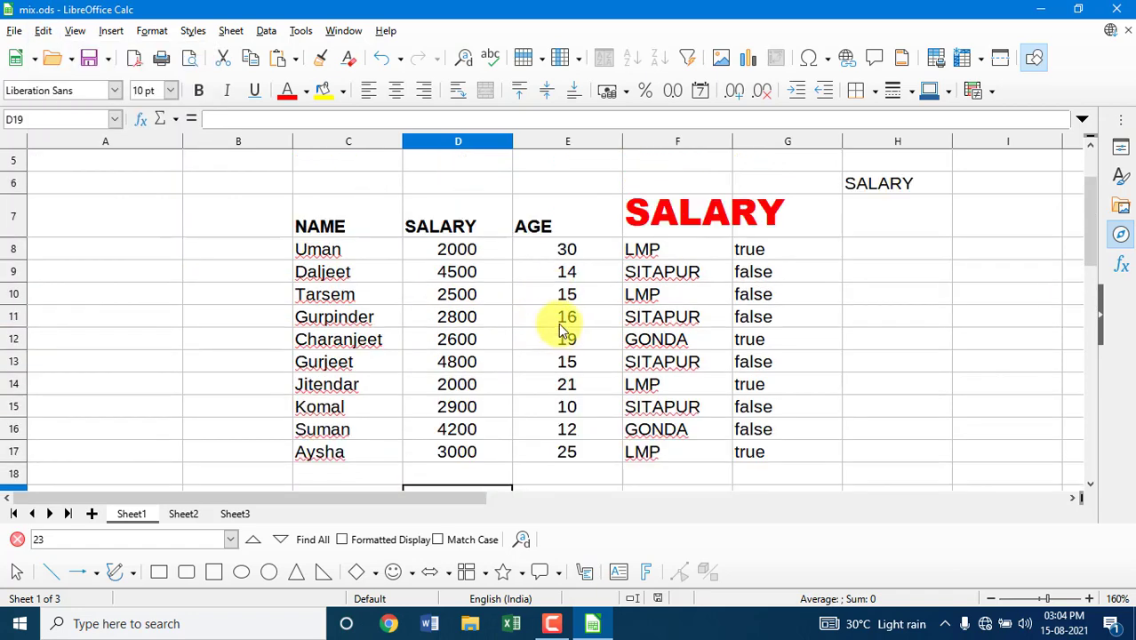
pyautogui.click(558, 320)
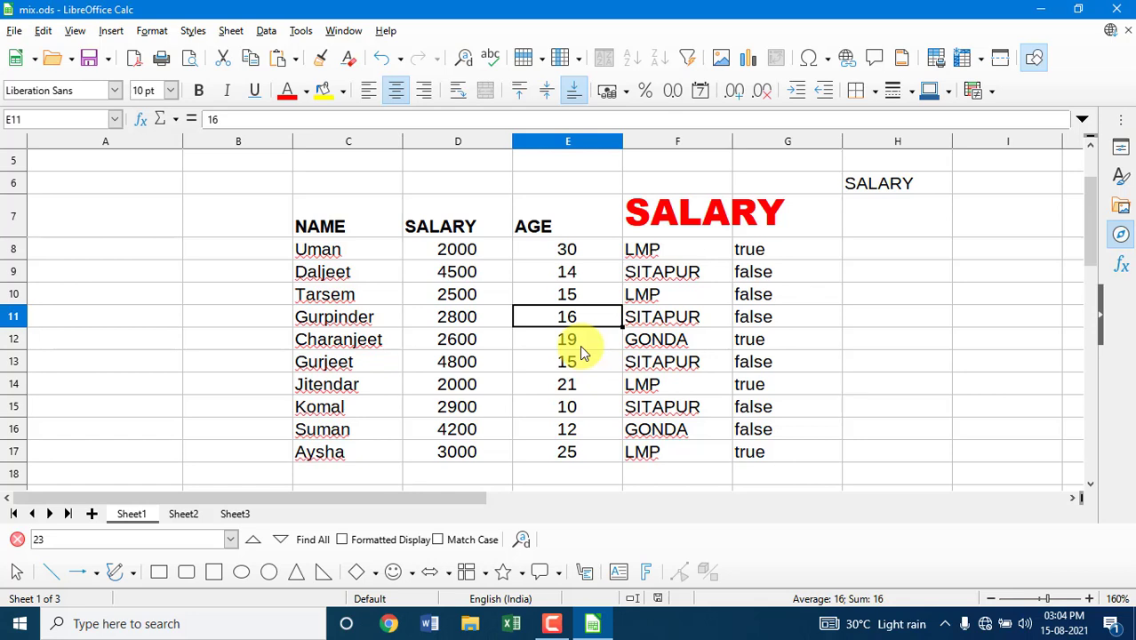
pyautogui.write('2')
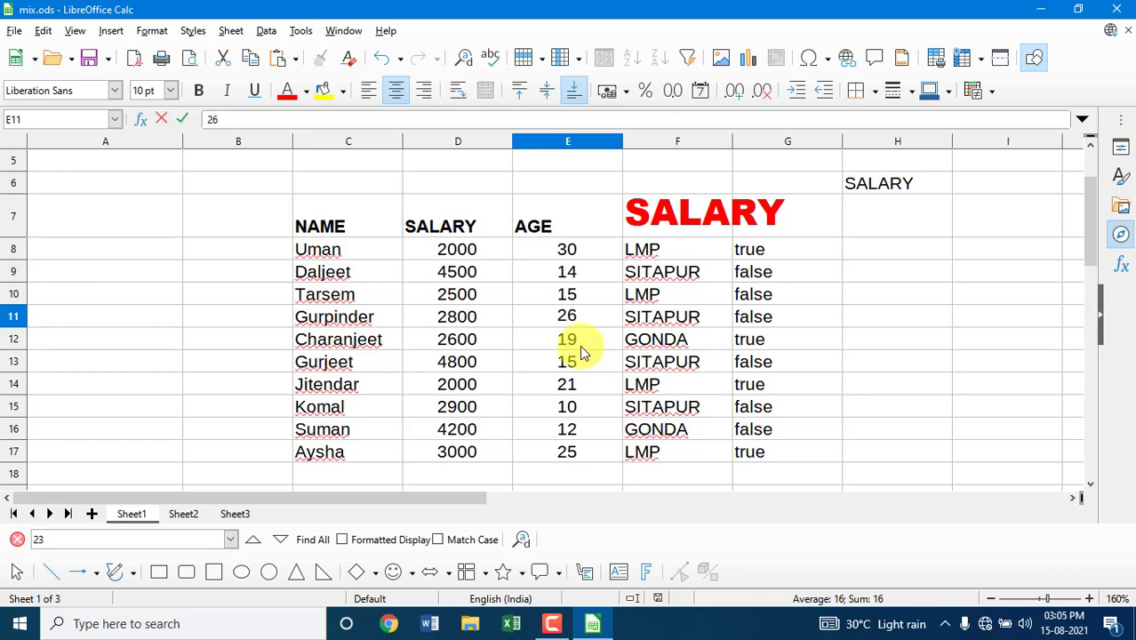
pyautogui.write('6')
pyautogui.press('Return')
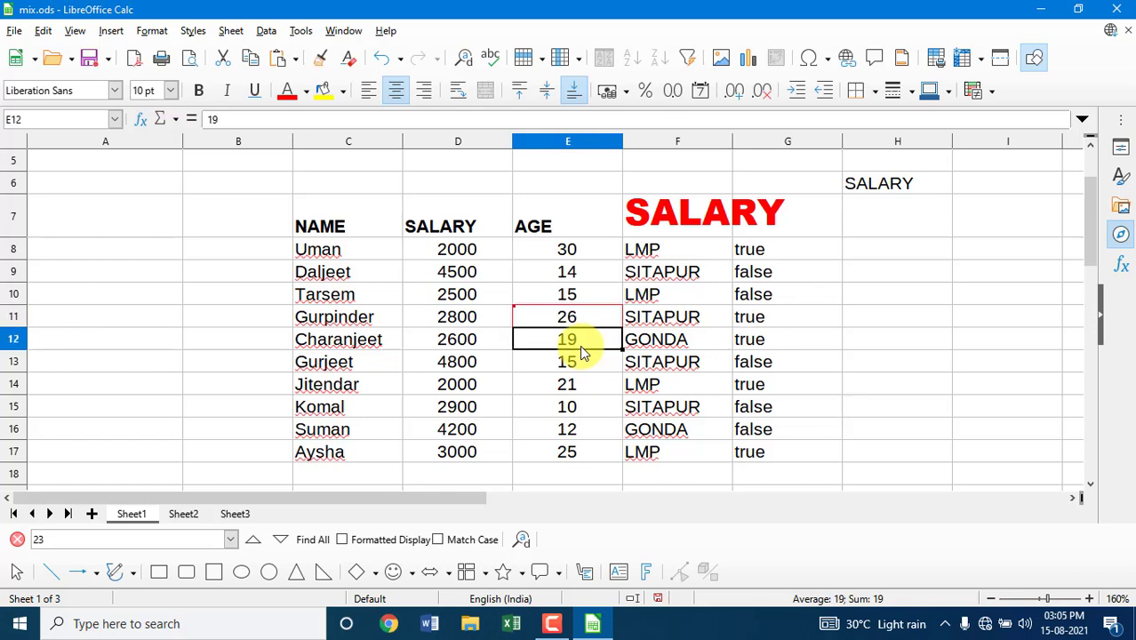
pyautogui.press('Return')
pyautogui.write('2')
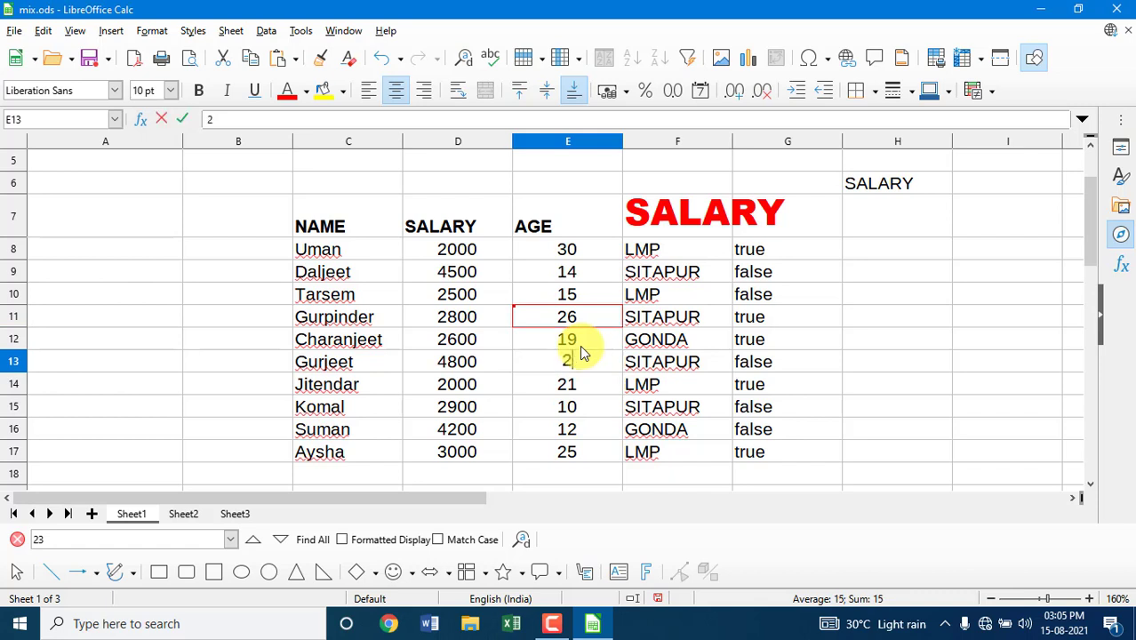
pyautogui.press('Return')
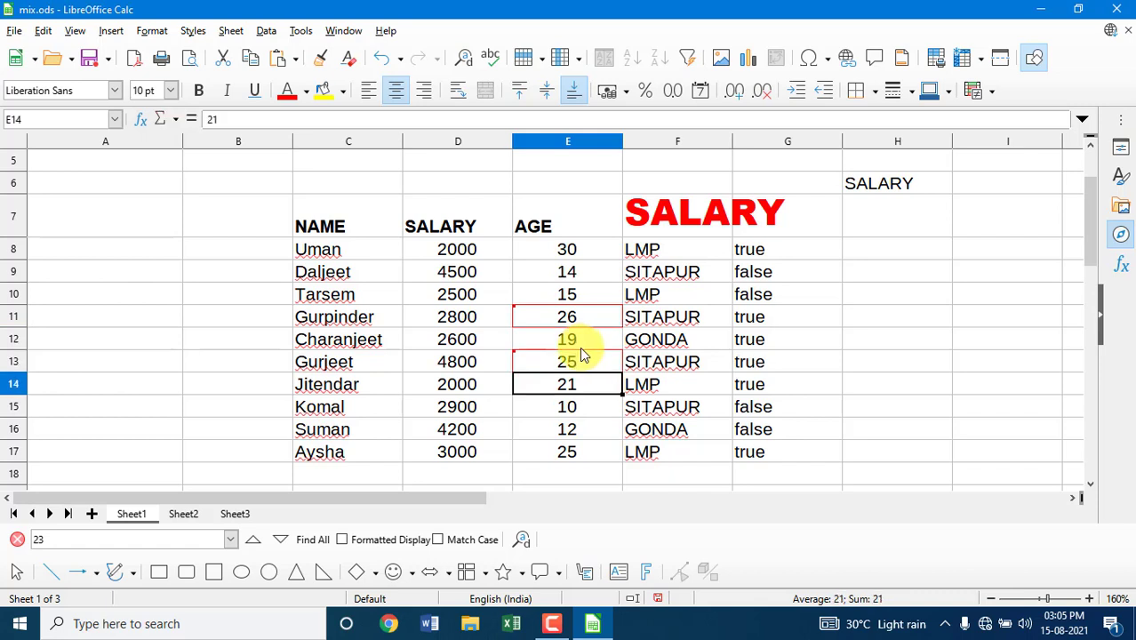
# Inspect the change notes on cells E11 and E13, and move to the empty cell D19
pyautogui.scroll(-1, 579, 347)
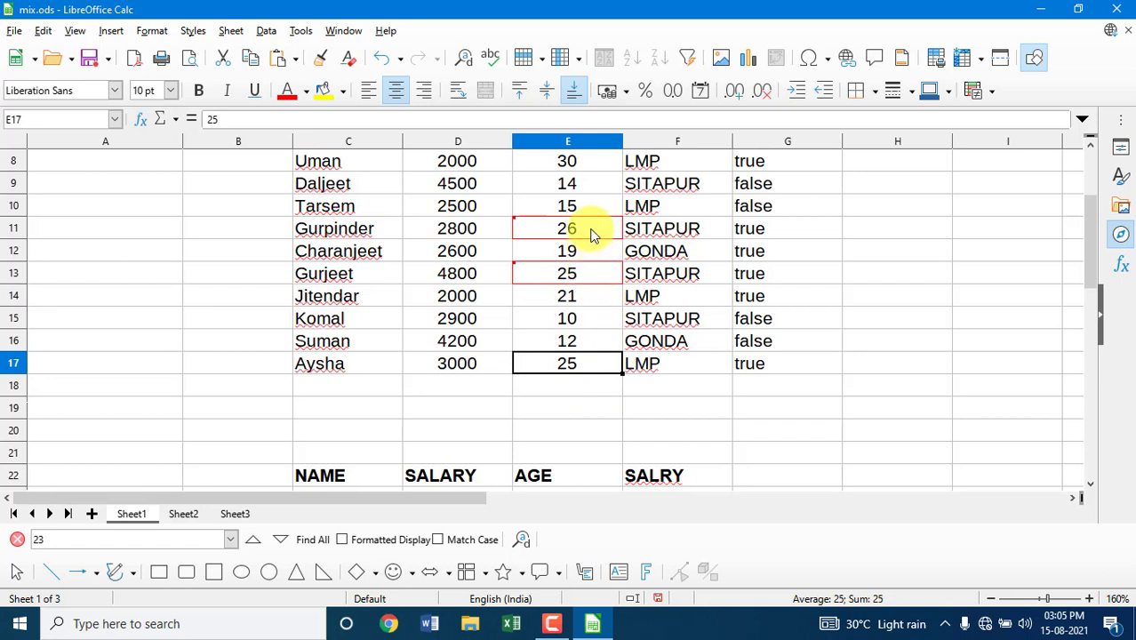
pyautogui.moveTo(594, 235)
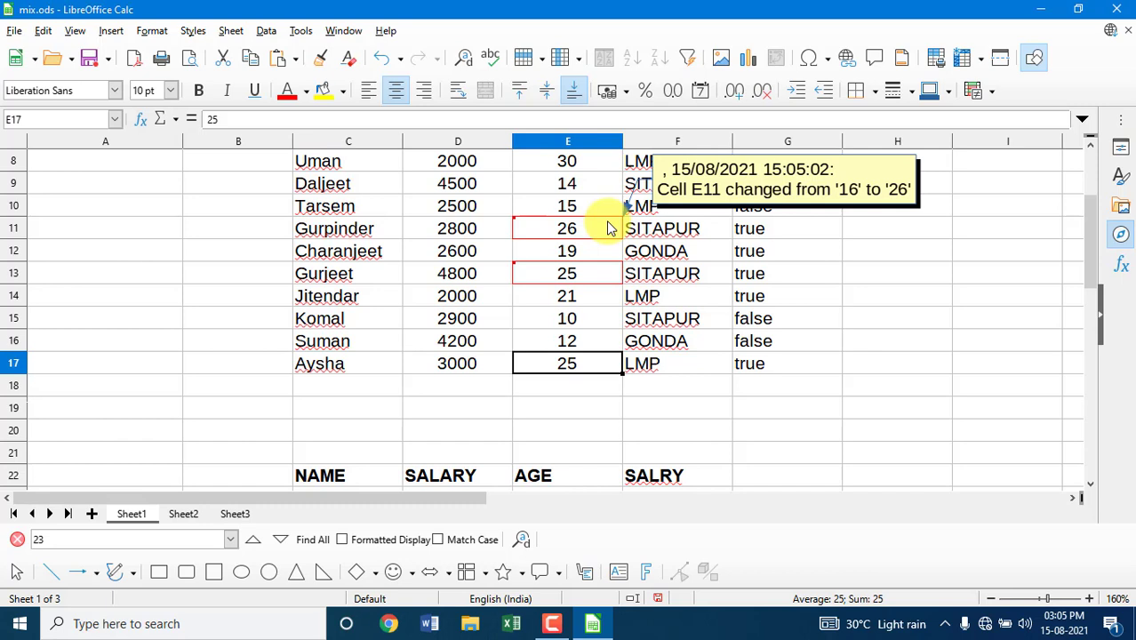
pyautogui.moveTo(600, 283)
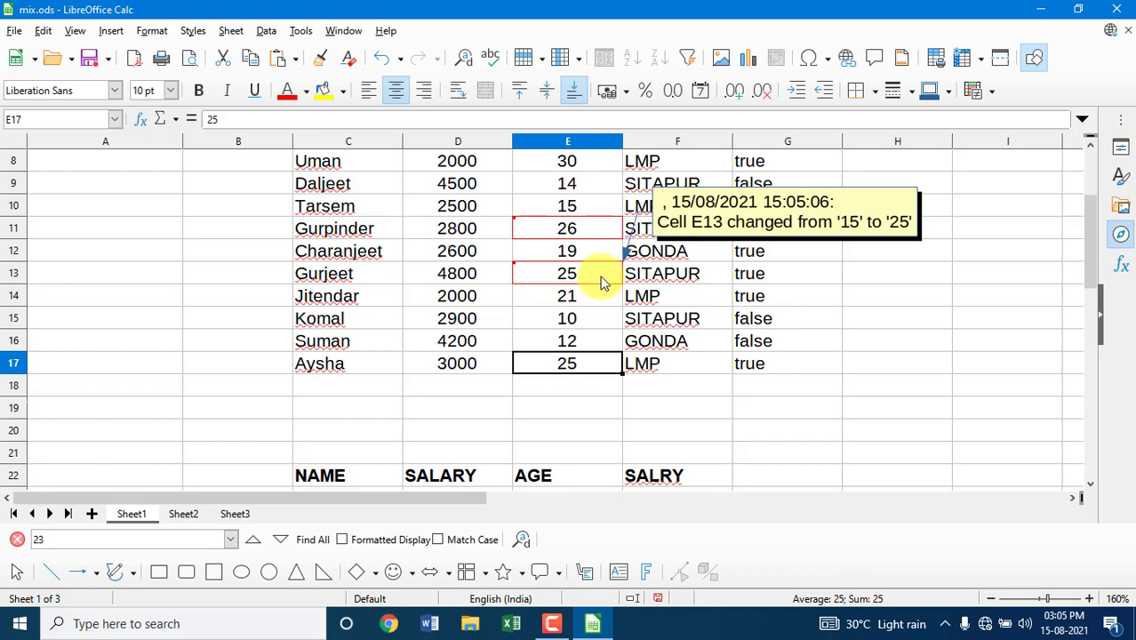
pyautogui.click(524, 390)
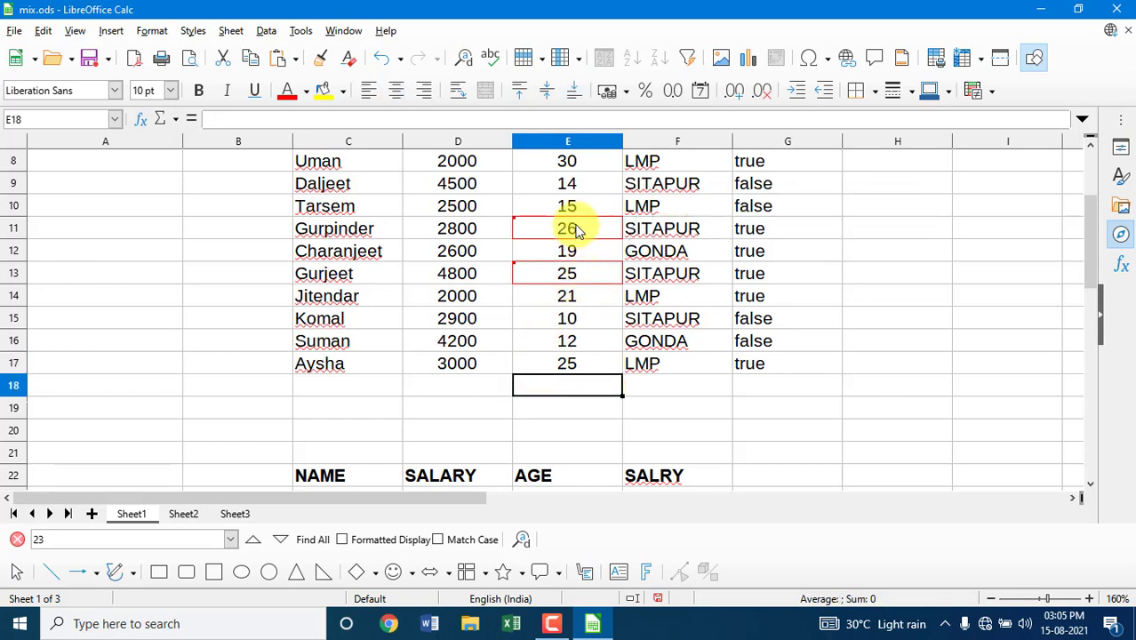
pyautogui.click(489, 396)
pyautogui.click(495, 409)
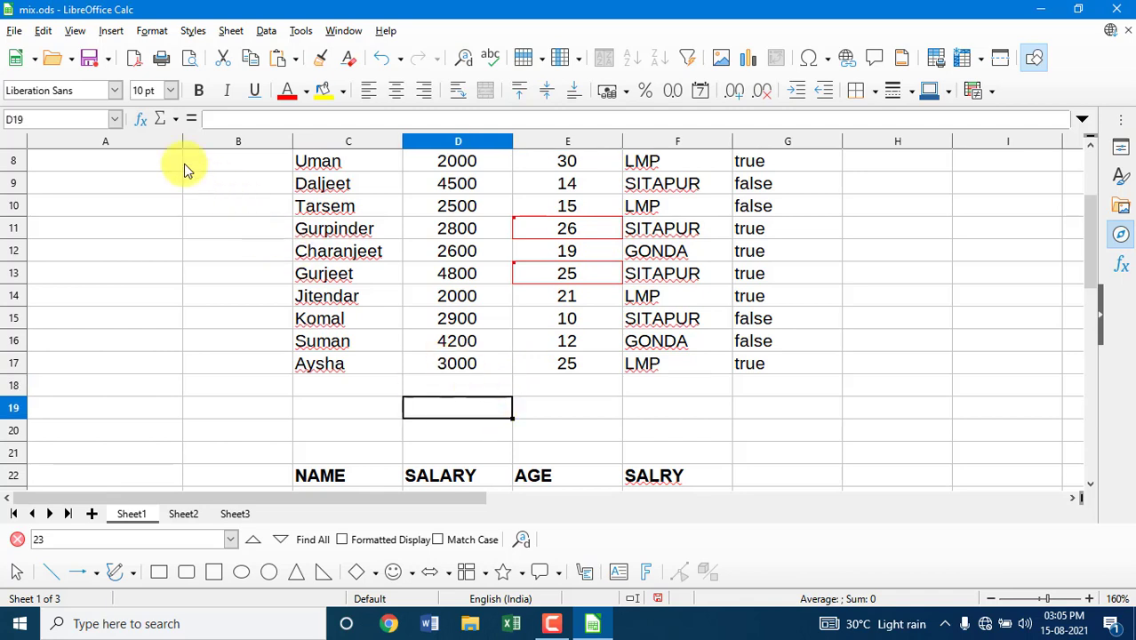
# Turn off the display of tracked changes in the spreadsheet
pyautogui.click(46, 34)
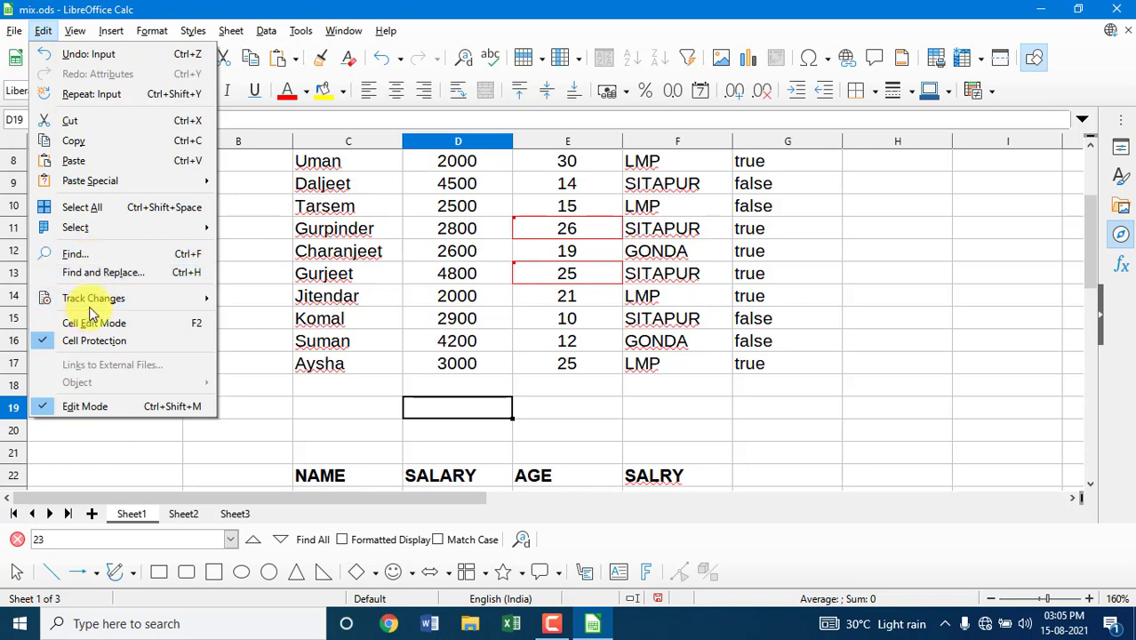
pyautogui.moveTo(117, 302)
pyautogui.click(259, 317)
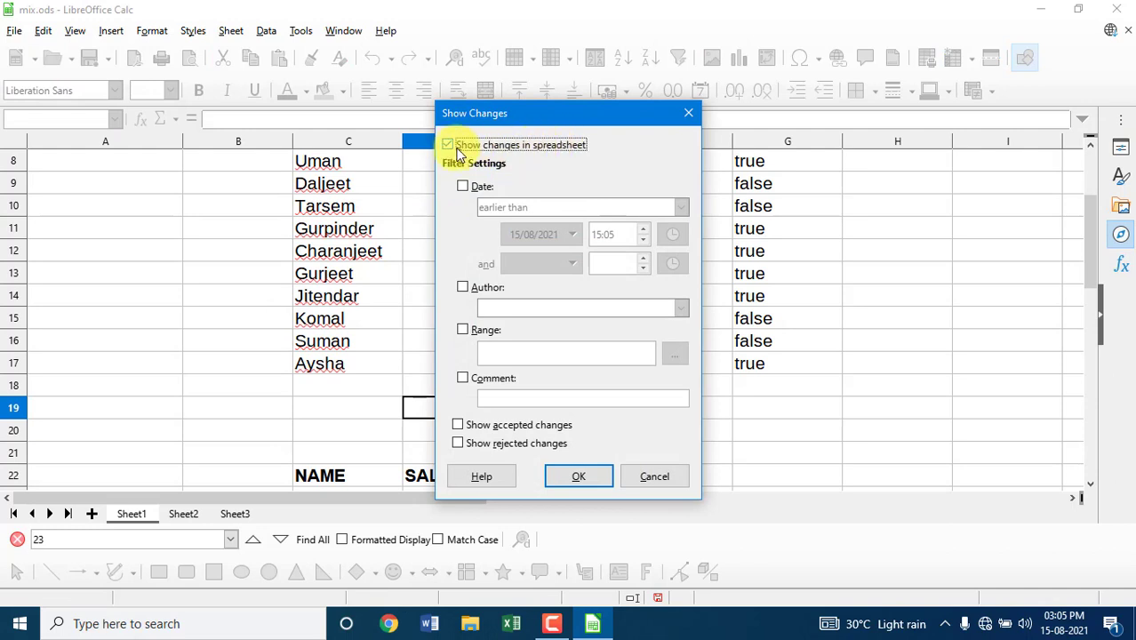
pyautogui.click(448, 146)
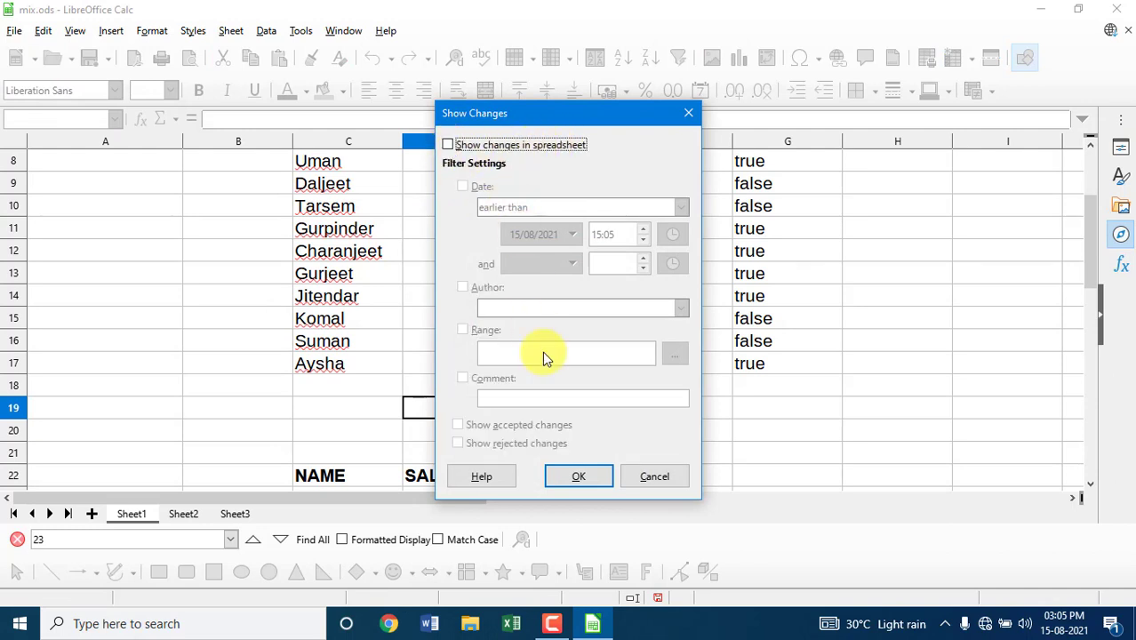
pyautogui.click(579, 474)
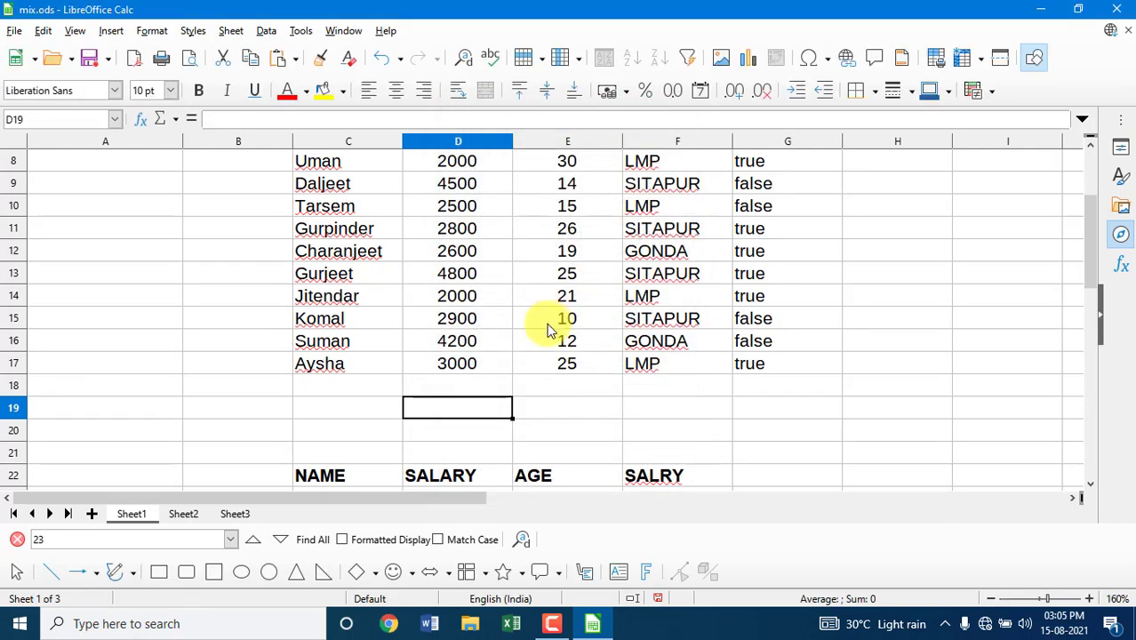
# Set the age in E15 to 23 and move to the empty cell E18
pyautogui.click(563, 320)
pyautogui.write('23')
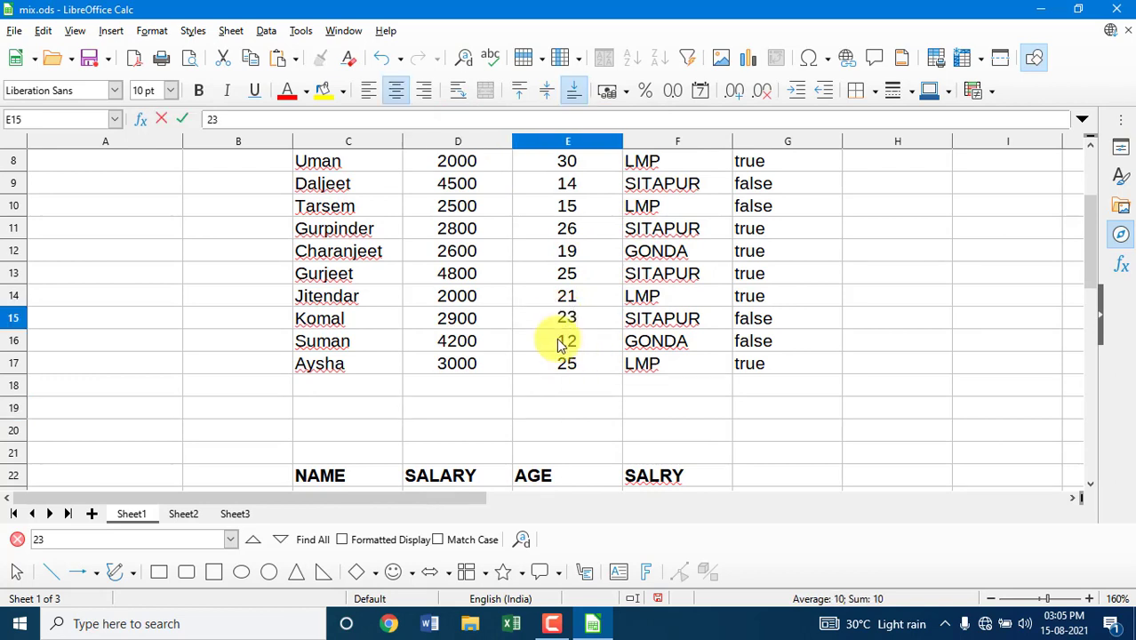
pyautogui.click(560, 345)
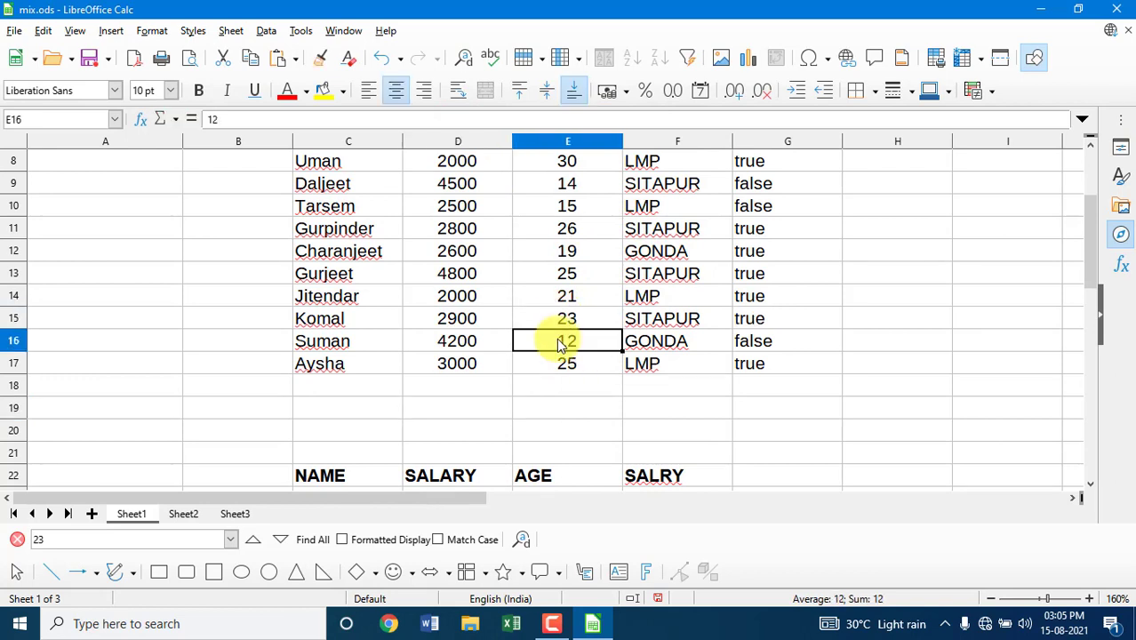
pyautogui.press('Down')
pyautogui.press('Down')
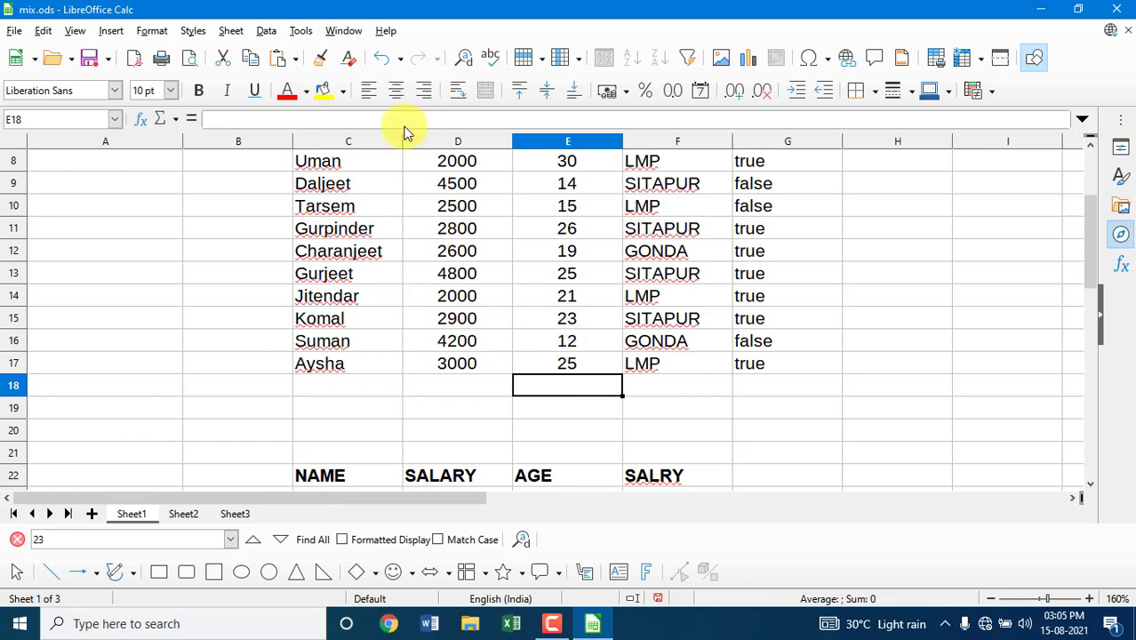
# Turn the display of tracked changes in the spreadsheet back on
pyautogui.click(42, 32)
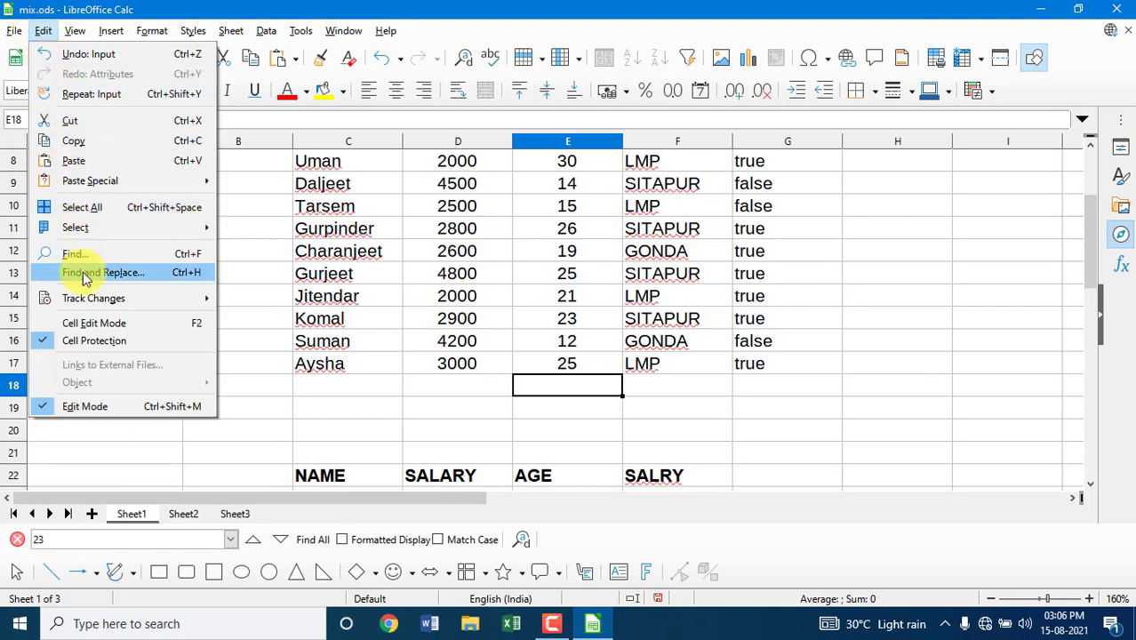
pyautogui.moveTo(89, 300)
pyautogui.click(271, 317)
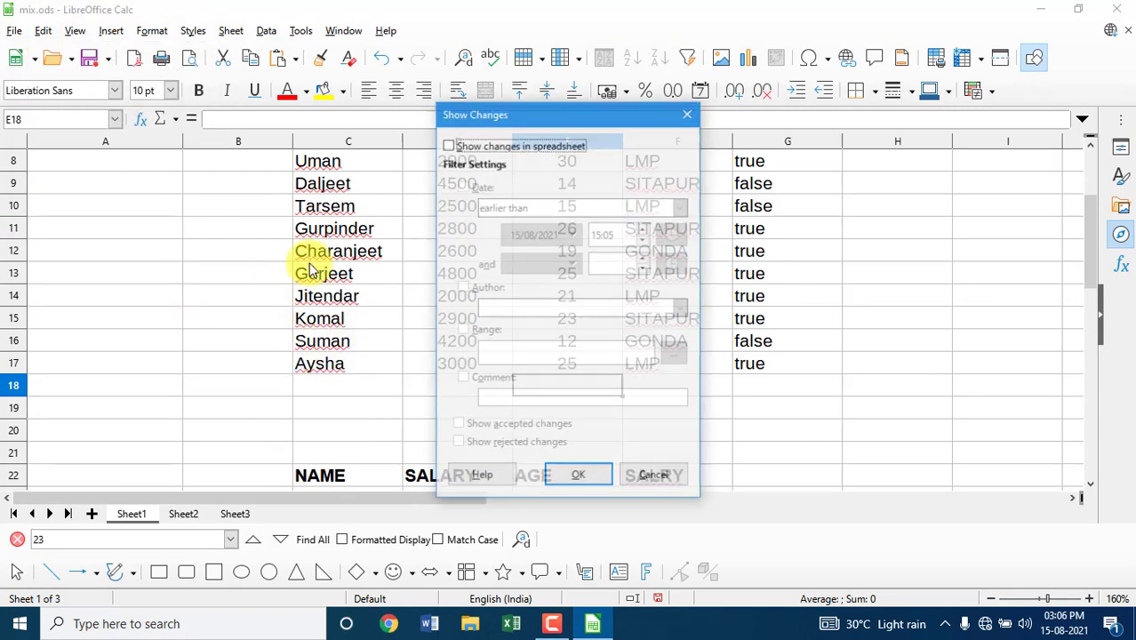
pyautogui.click(448, 145)
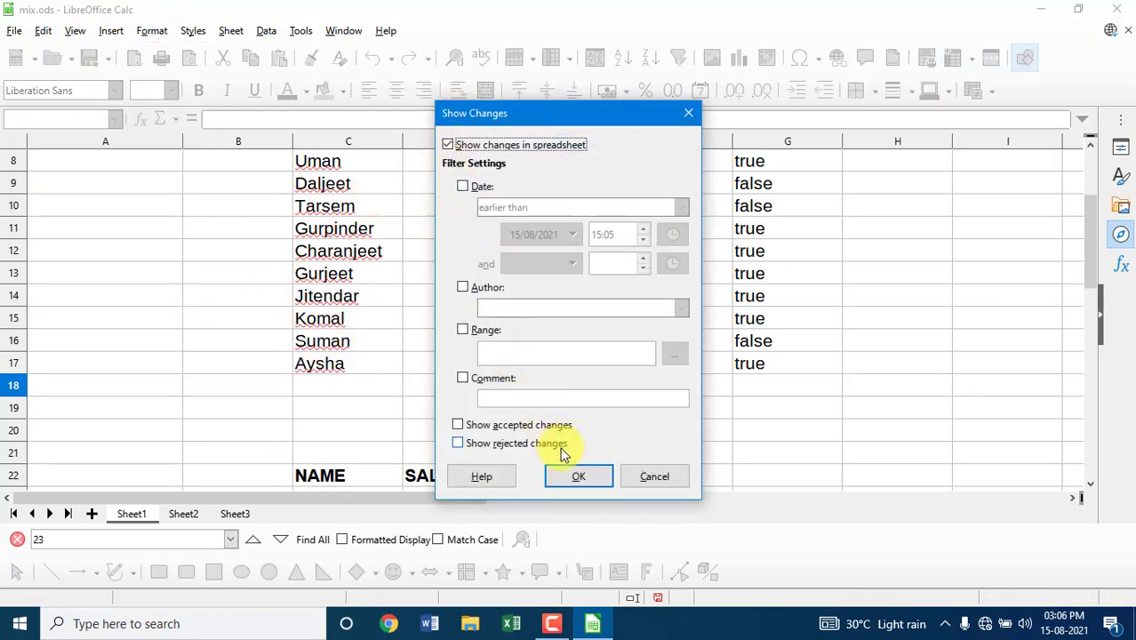
pyautogui.click(579, 480)
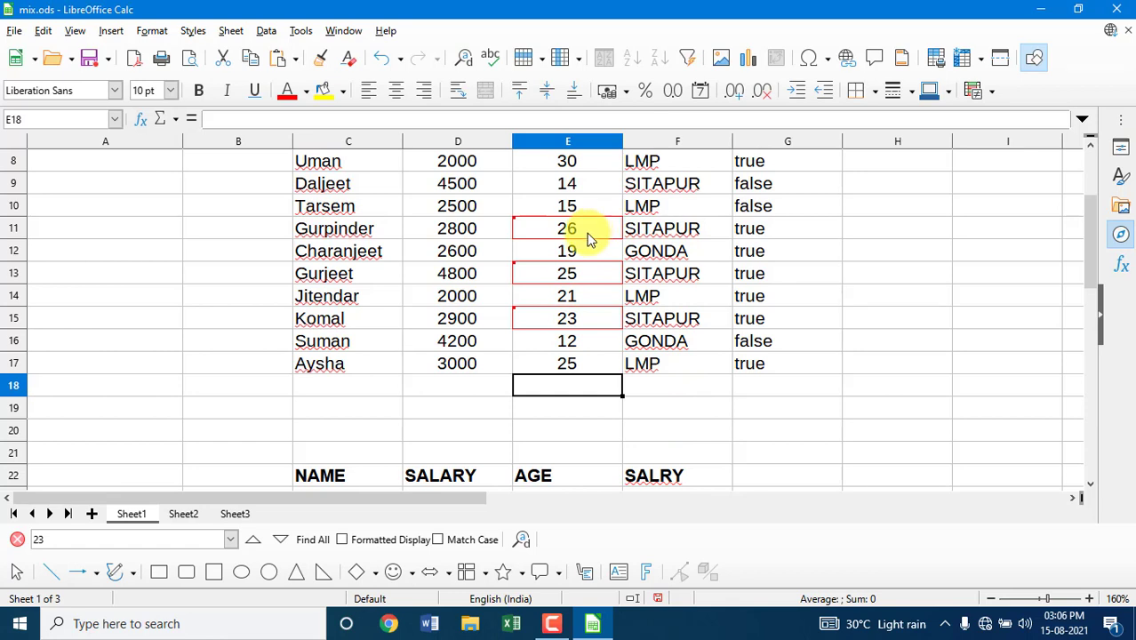
# Review the recorded changes in Manage Changes, reject all of them, and move to the empty cell F18
pyautogui.click(42, 32)
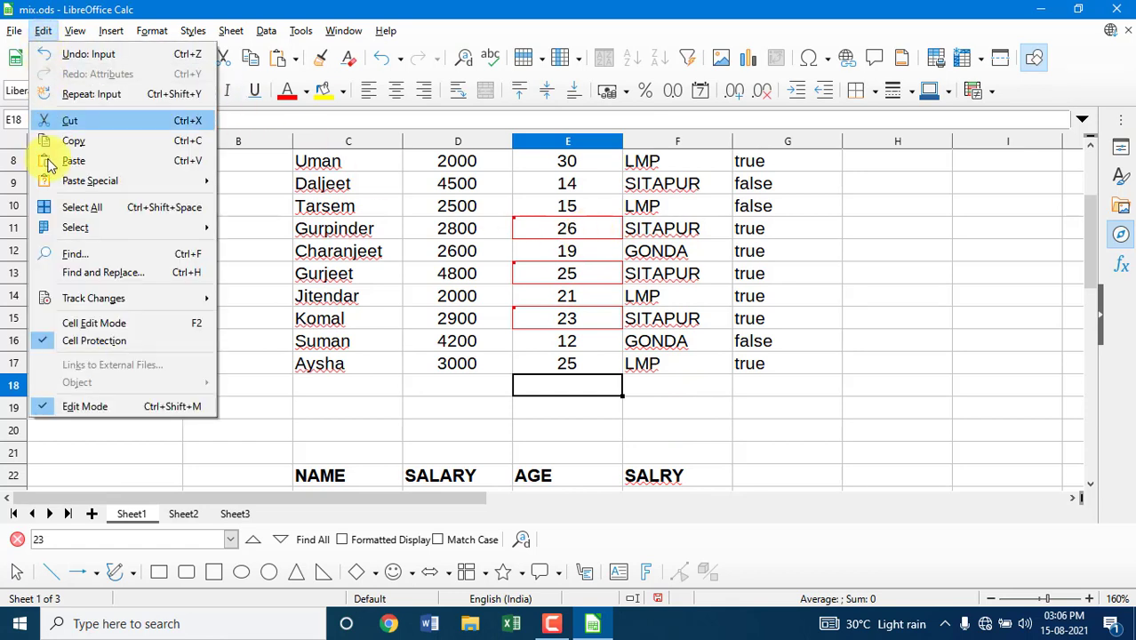
pyautogui.moveTo(158, 299)
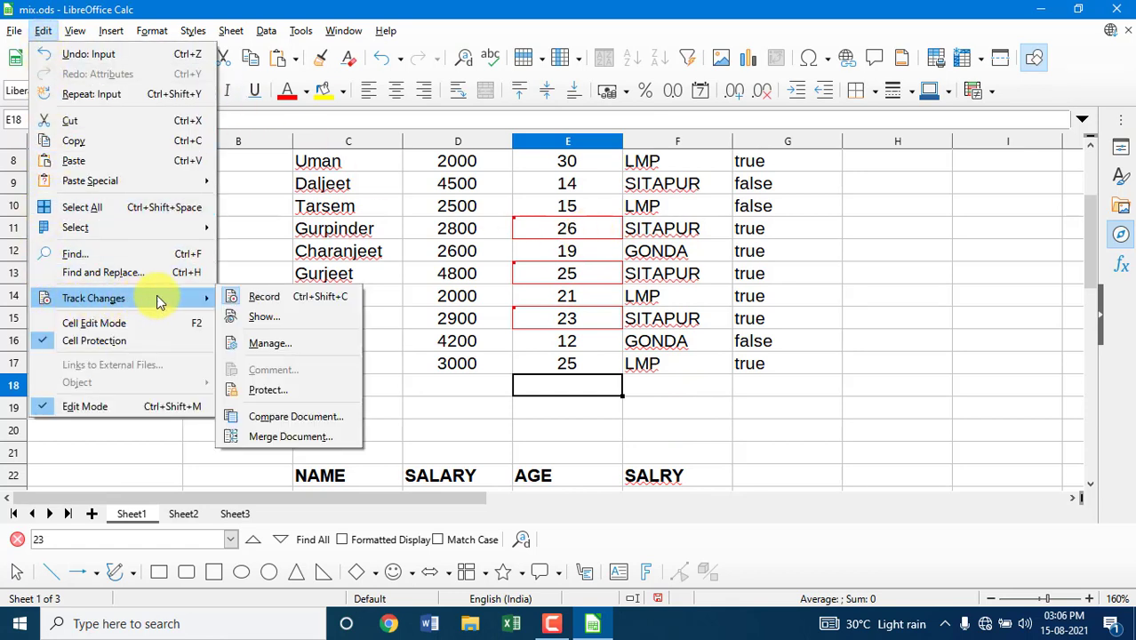
pyautogui.click(258, 347)
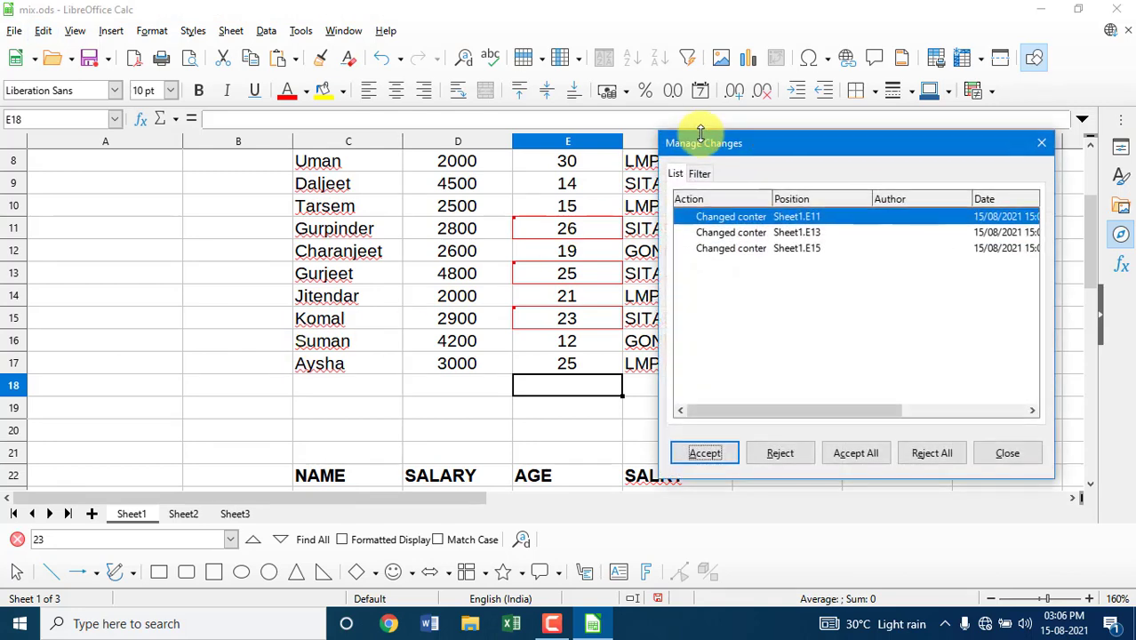
pyautogui.moveTo(752, 132); pyautogui.dragTo(771, 101)
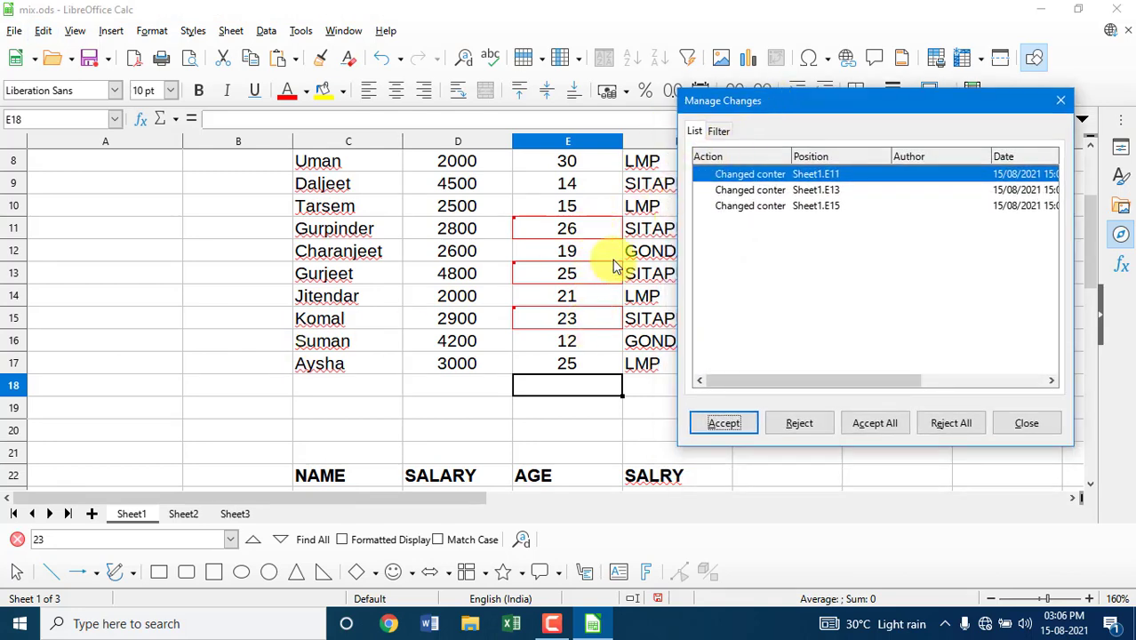
pyautogui.moveTo(587, 318)
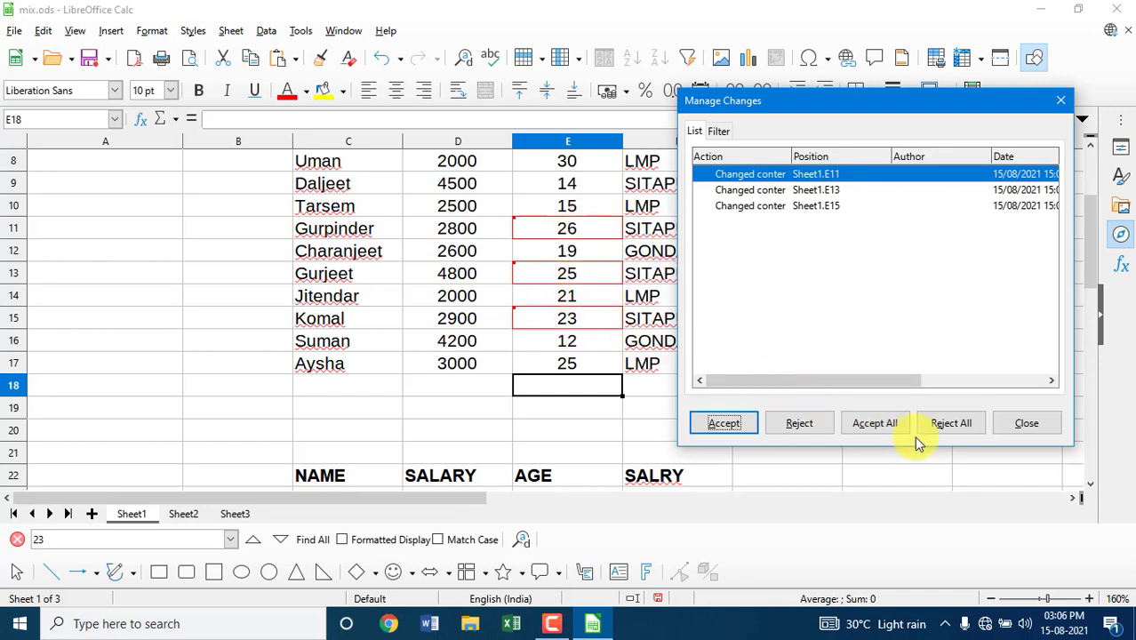
pyautogui.click(950, 423)
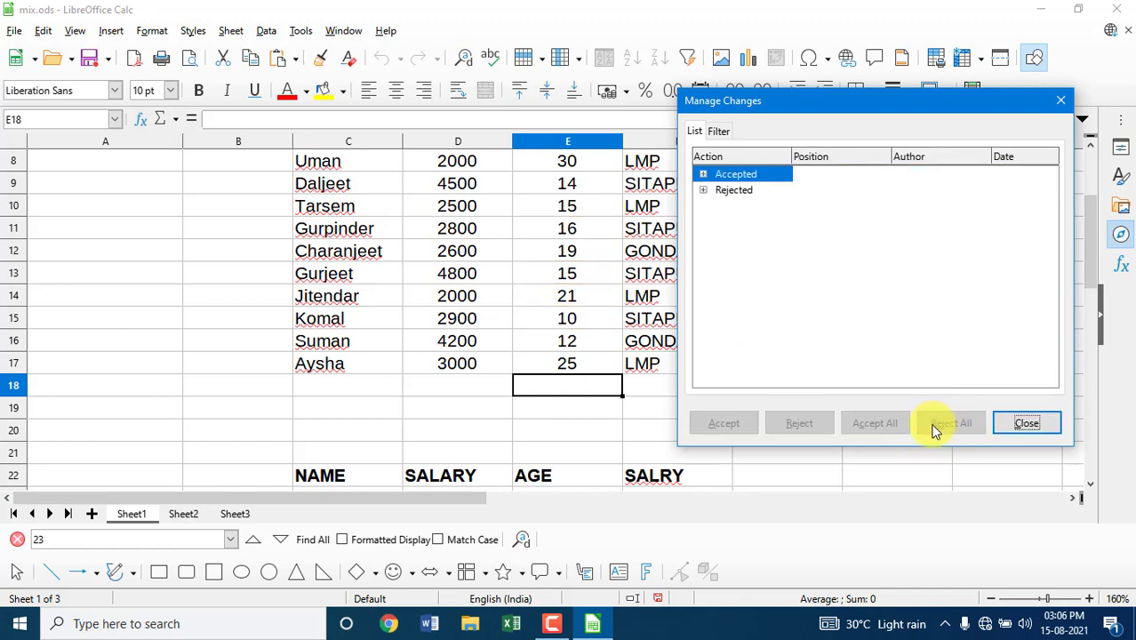
pyautogui.click(1027, 423)
pyautogui.click(667, 387)
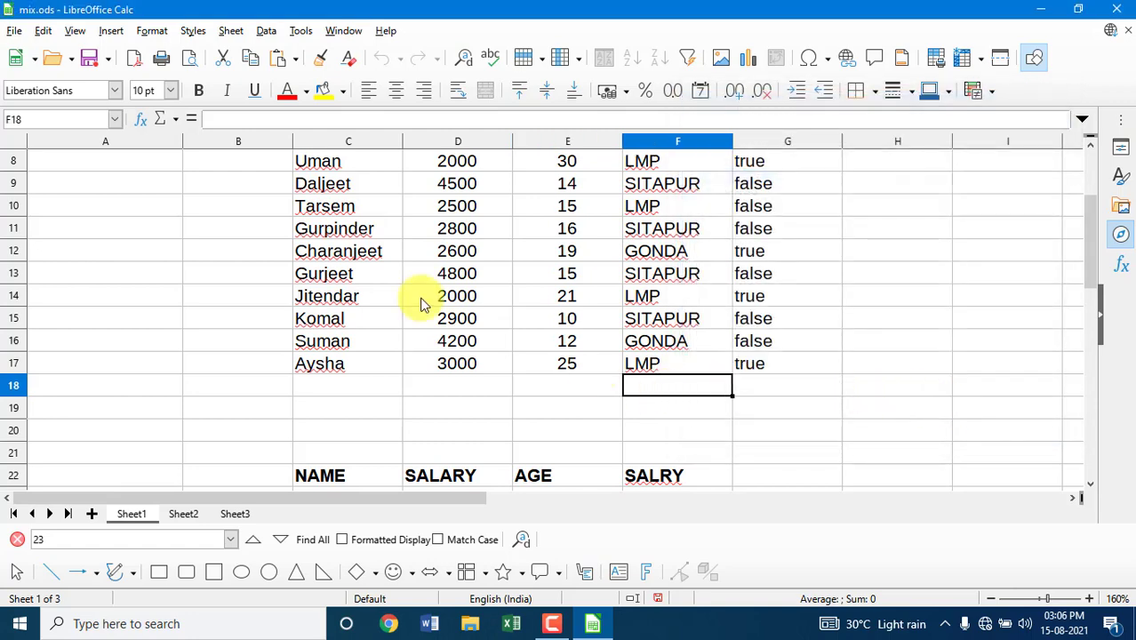
# View the password protection dialog for tracked changes and dismiss it without setting a password
pyautogui.click(43, 30)
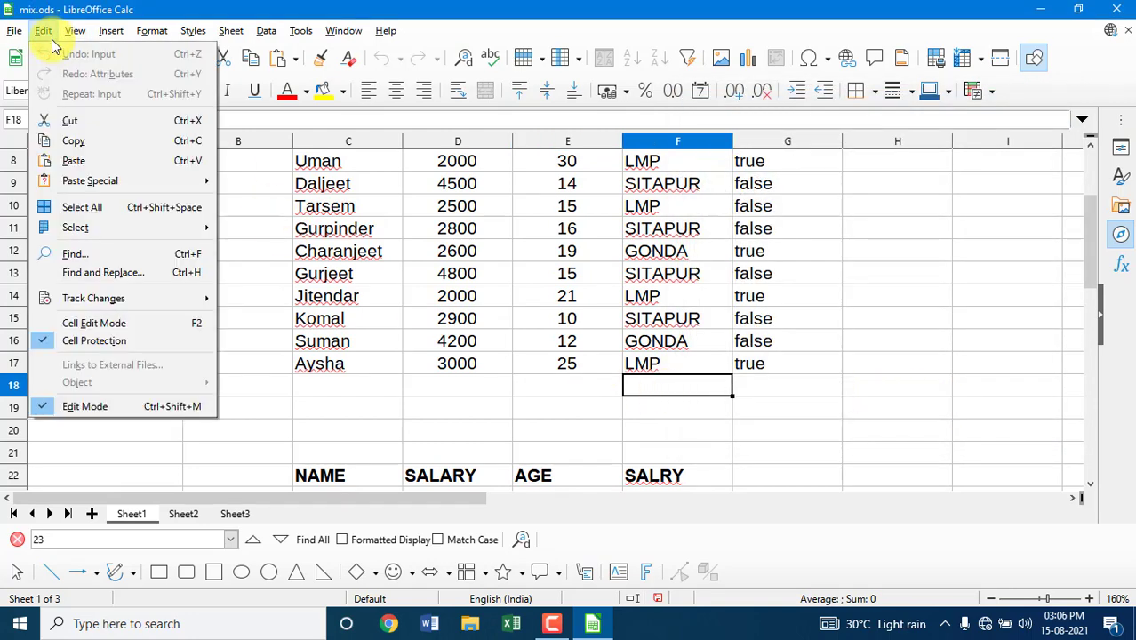
pyautogui.moveTo(115, 298)
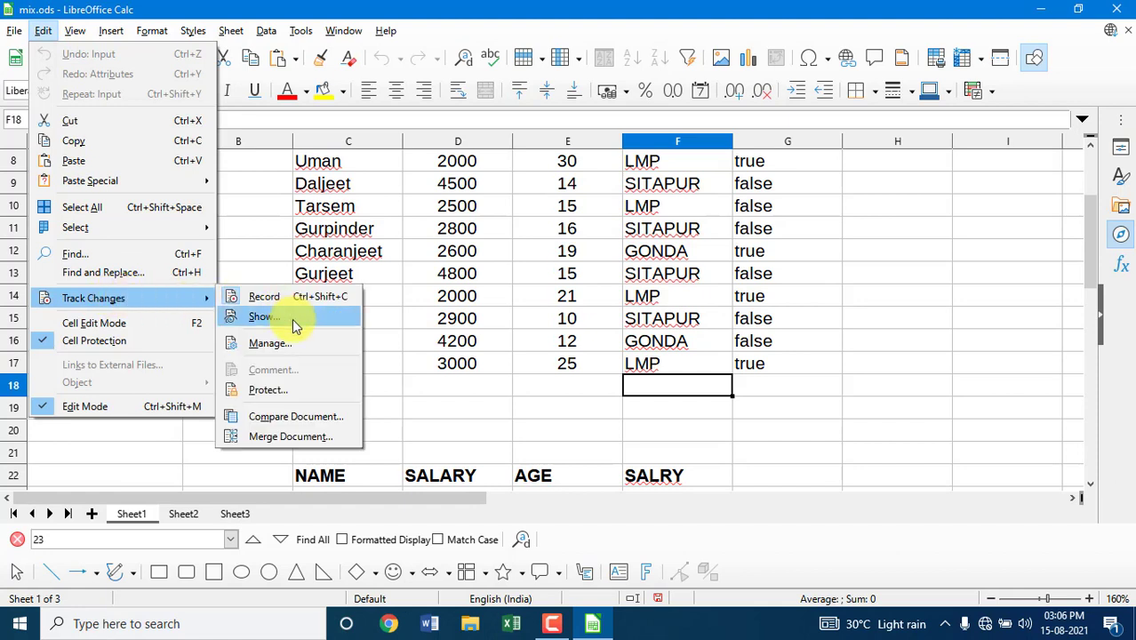
pyautogui.click(273, 394)
pyautogui.moveTo(559, 237); pyautogui.dragTo(468, 235)
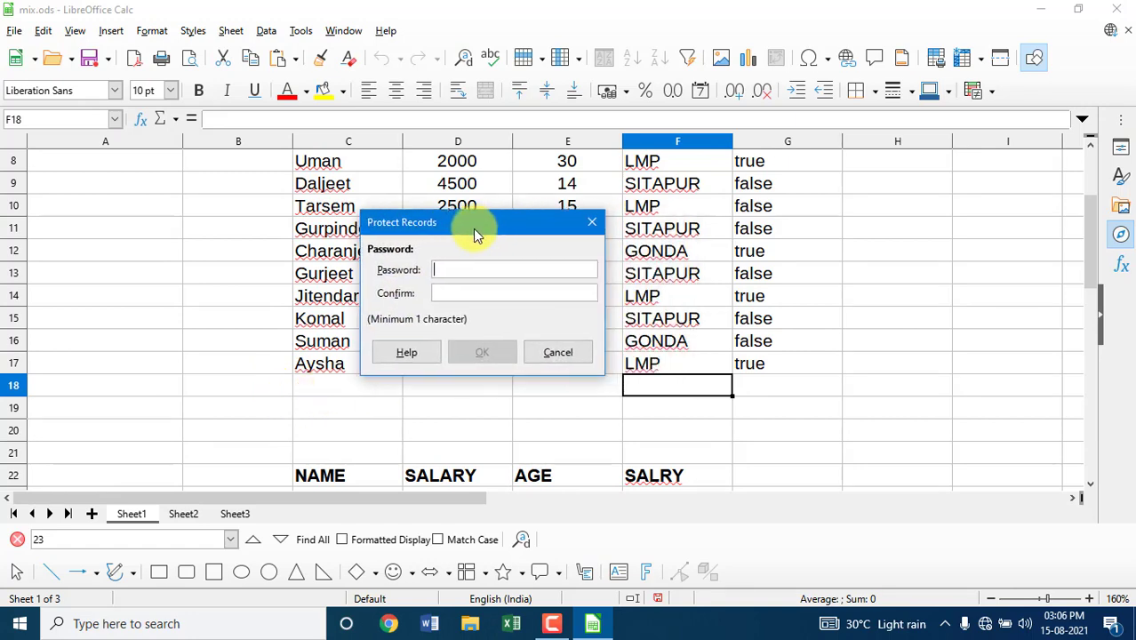
pyautogui.click(591, 224)
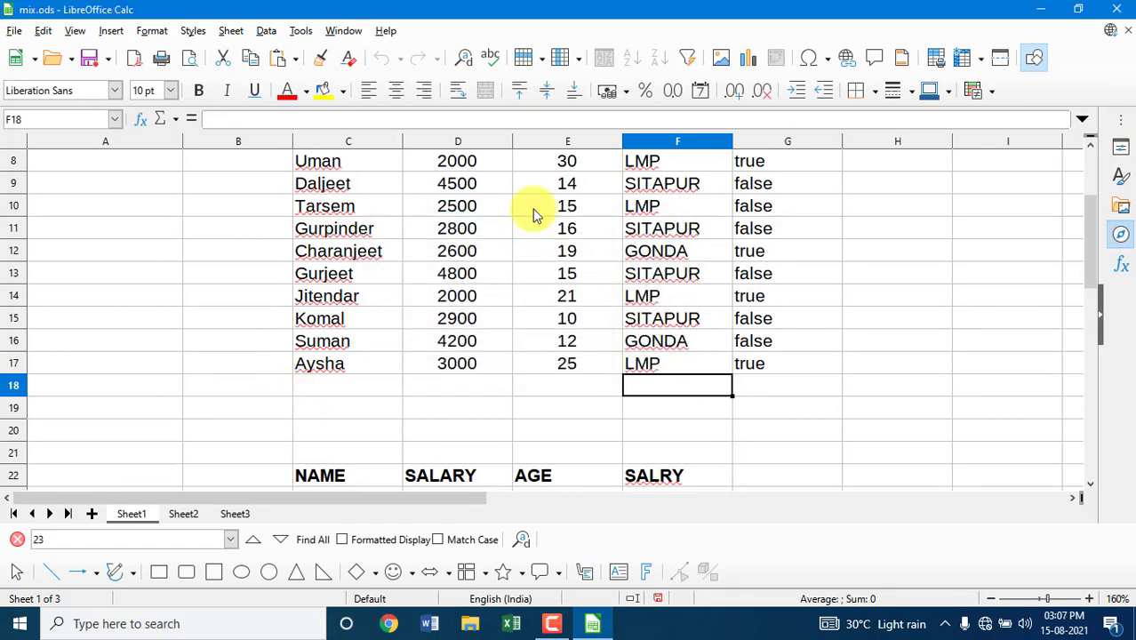
pyautogui.click(43, 31)
pyautogui.moveTo(120, 298)
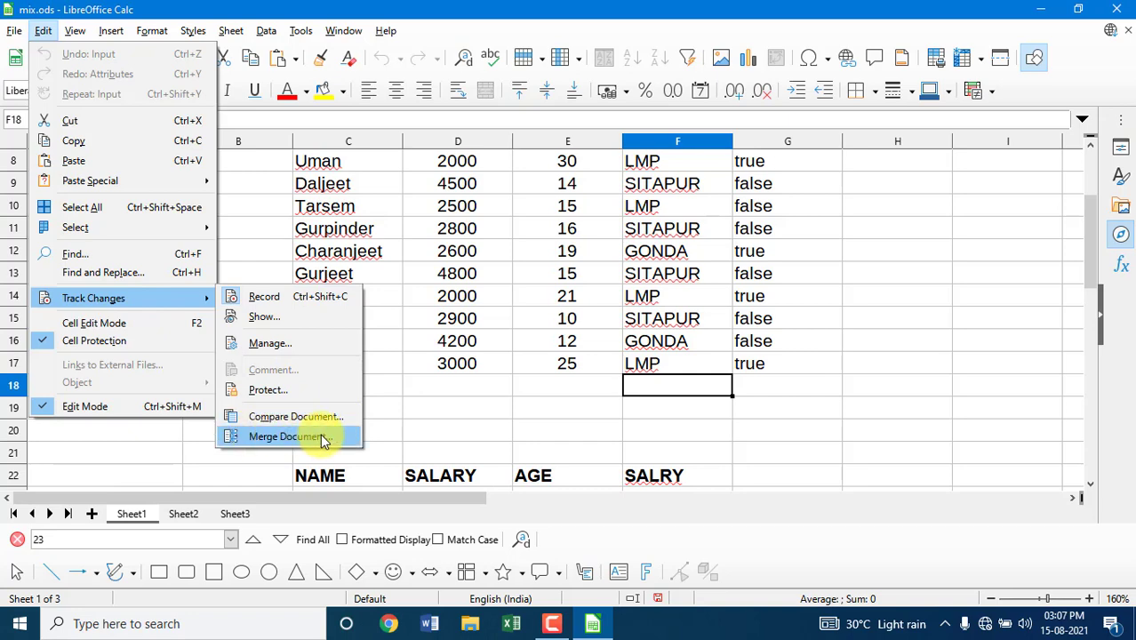
pyautogui.click(578, 415)
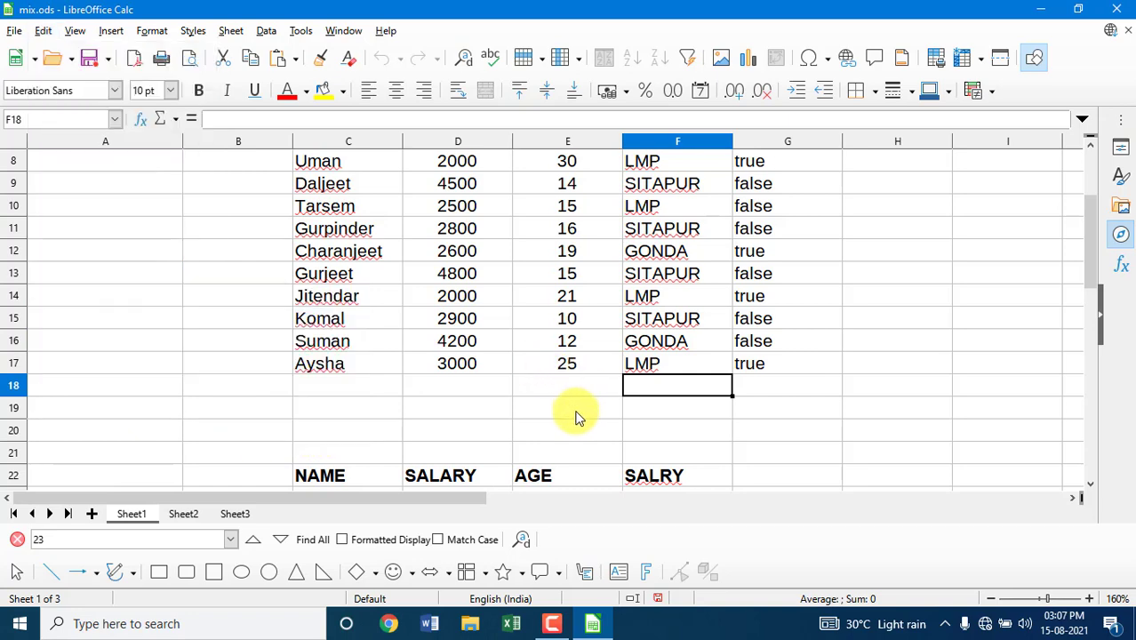
# Append FULL to the NAME heading in C7 using Cell Edit Mode, and finish the entry by moving to D13
pyautogui.click(44, 32)
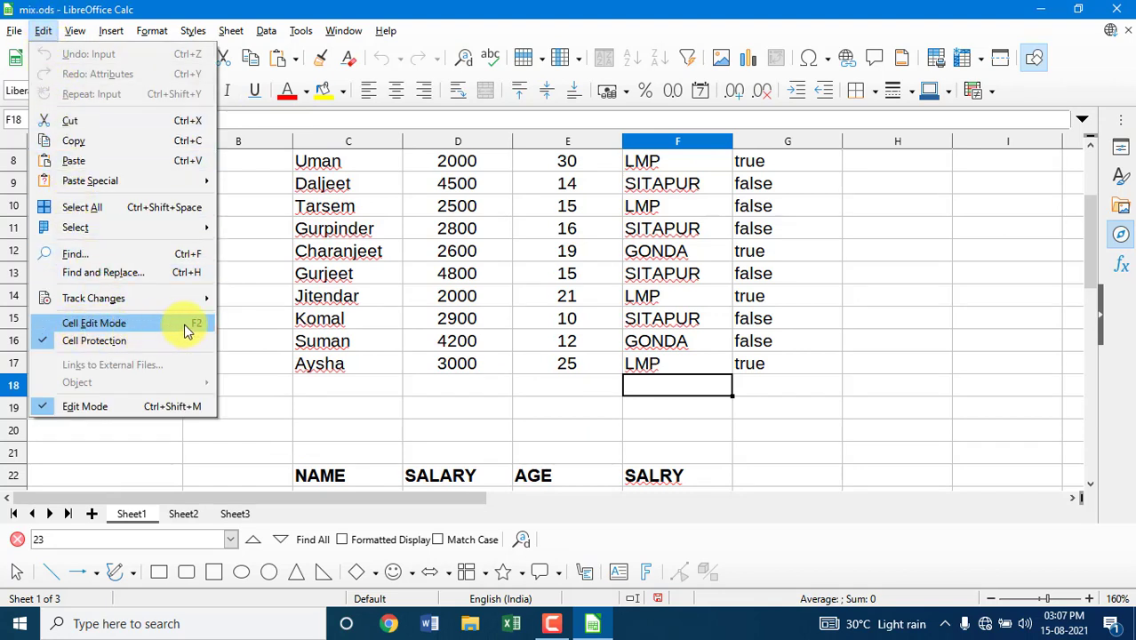
pyautogui.click(339, 391)
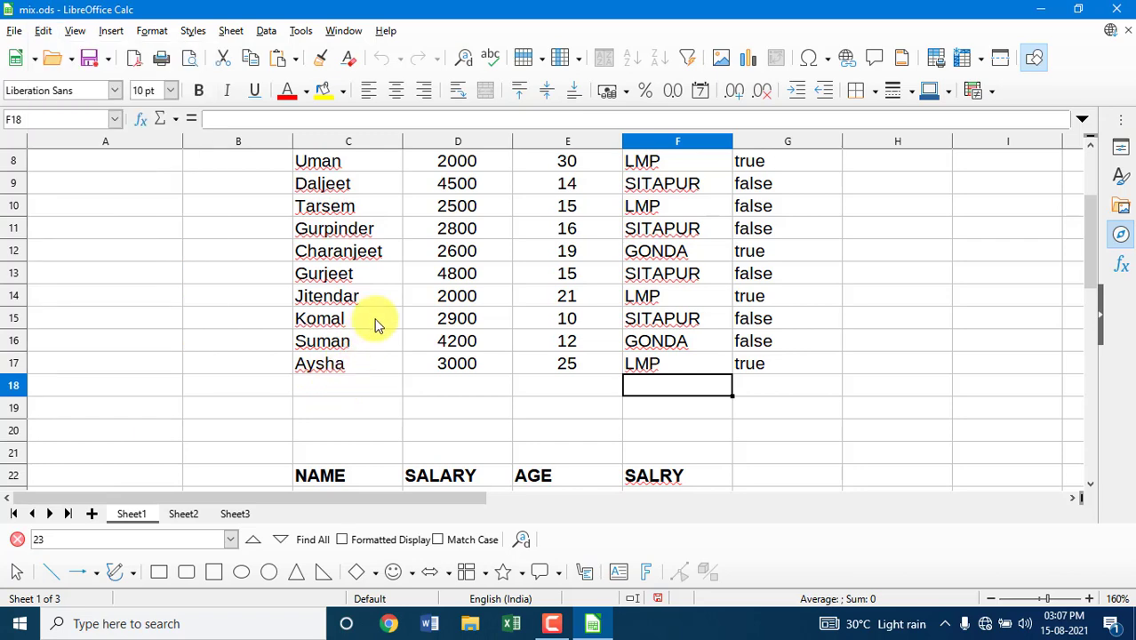
pyautogui.scroll(2, 381, 304)
pyautogui.scroll(-1, 375, 306)
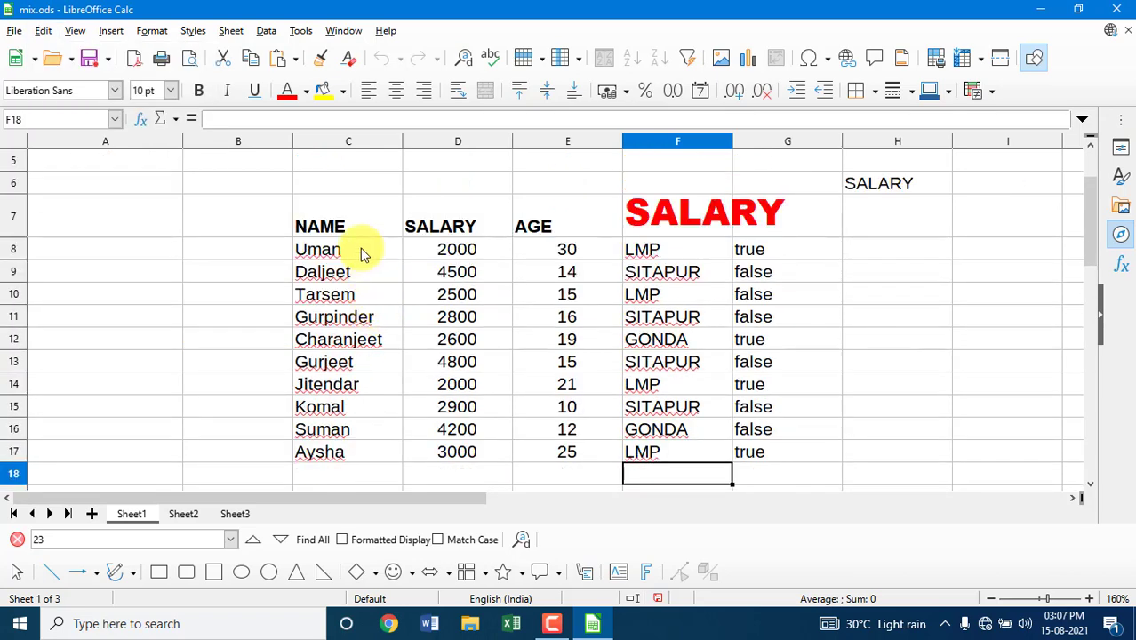
pyautogui.click(339, 233)
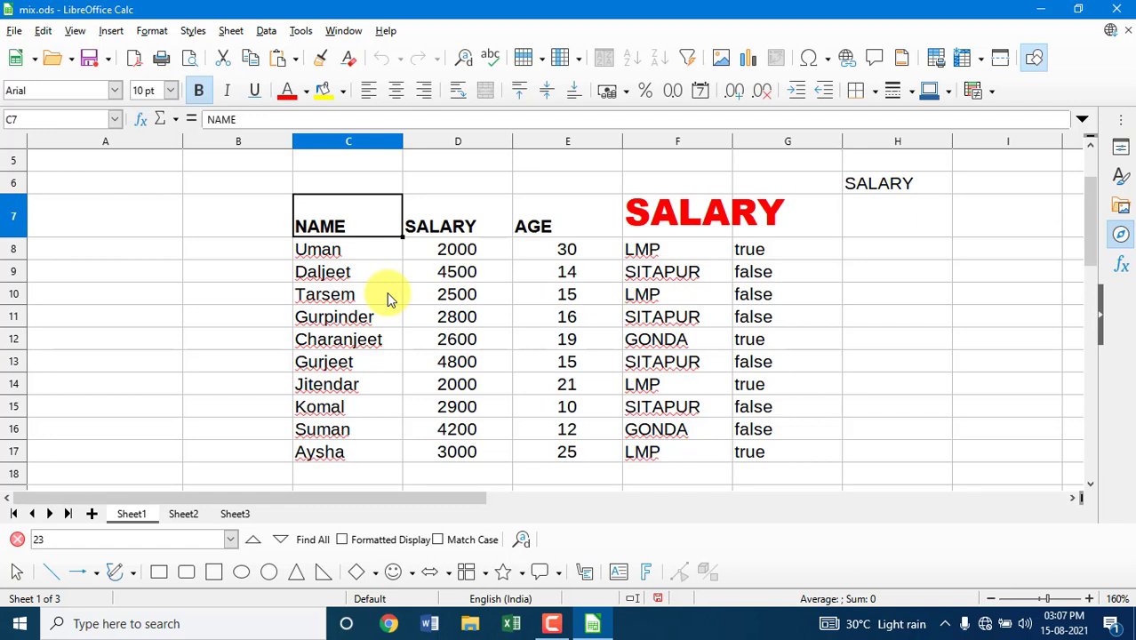
pyautogui.click(45, 31)
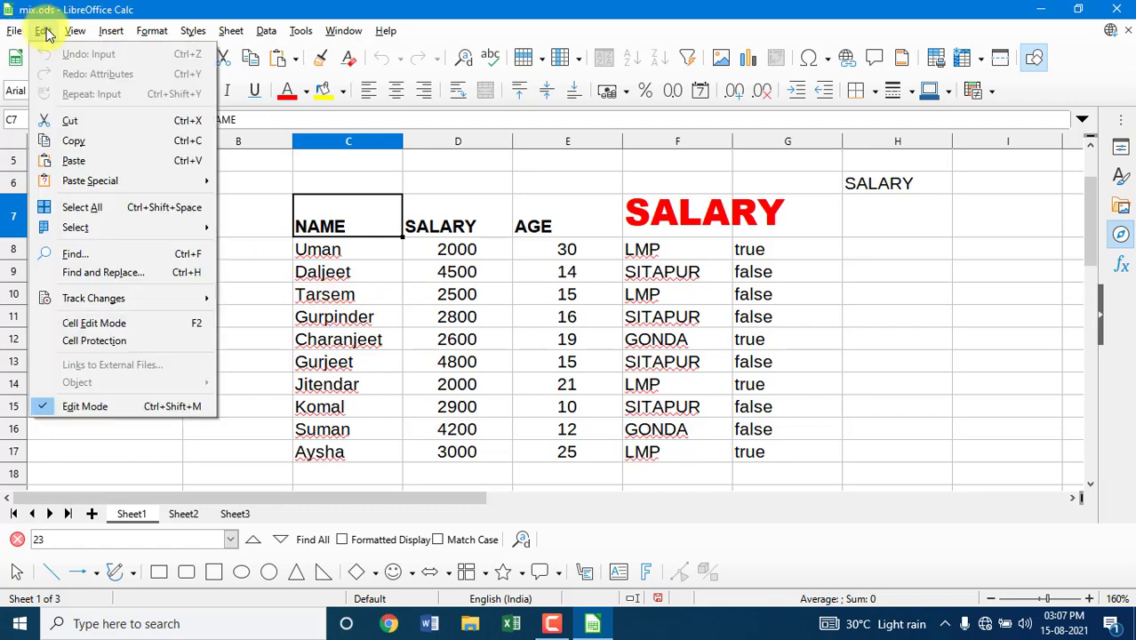
pyautogui.click(152, 322)
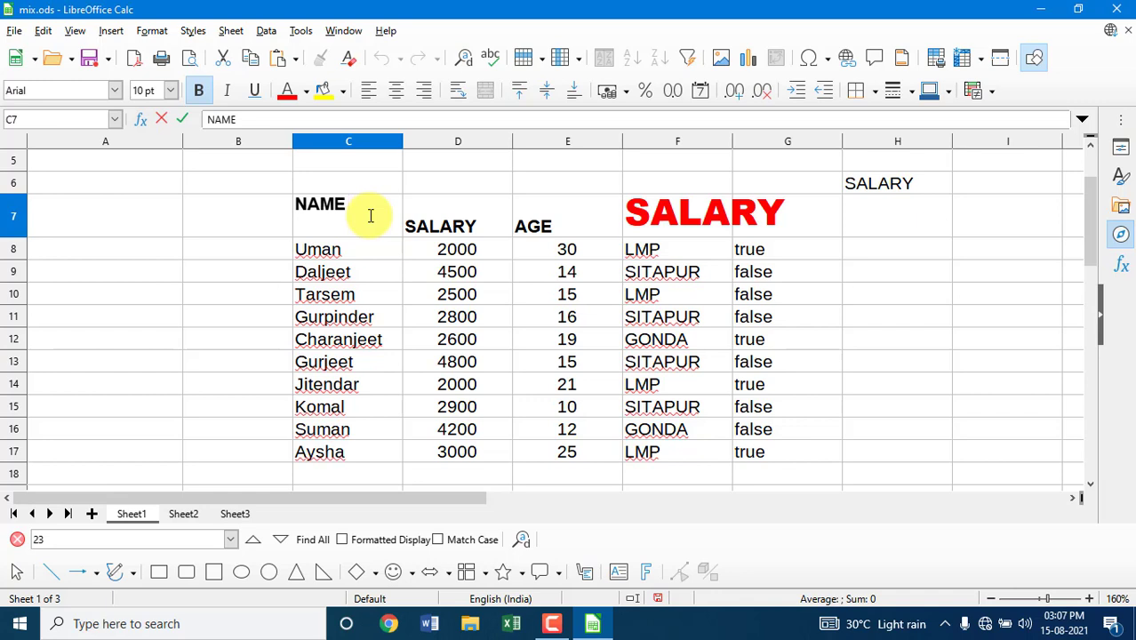
pyautogui.write('FULL')
pyautogui.click(423, 358)
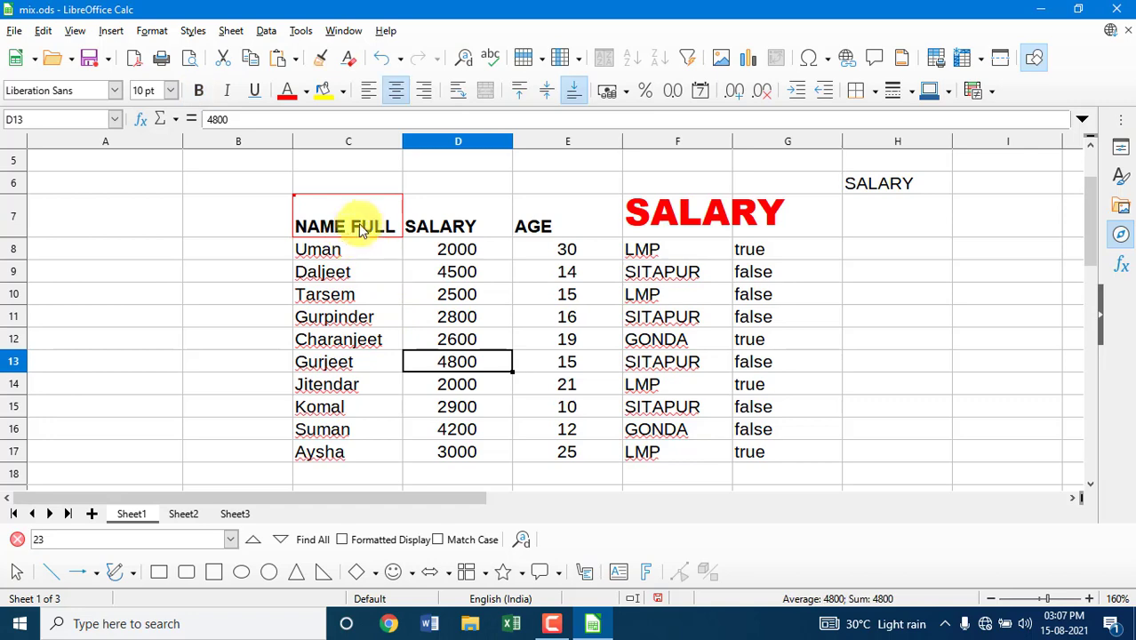
# Turn off Edit Mode for the spreadsheet, saving the pending changes to mix.ods
pyautogui.click(46, 33)
pyautogui.click(45, 34)
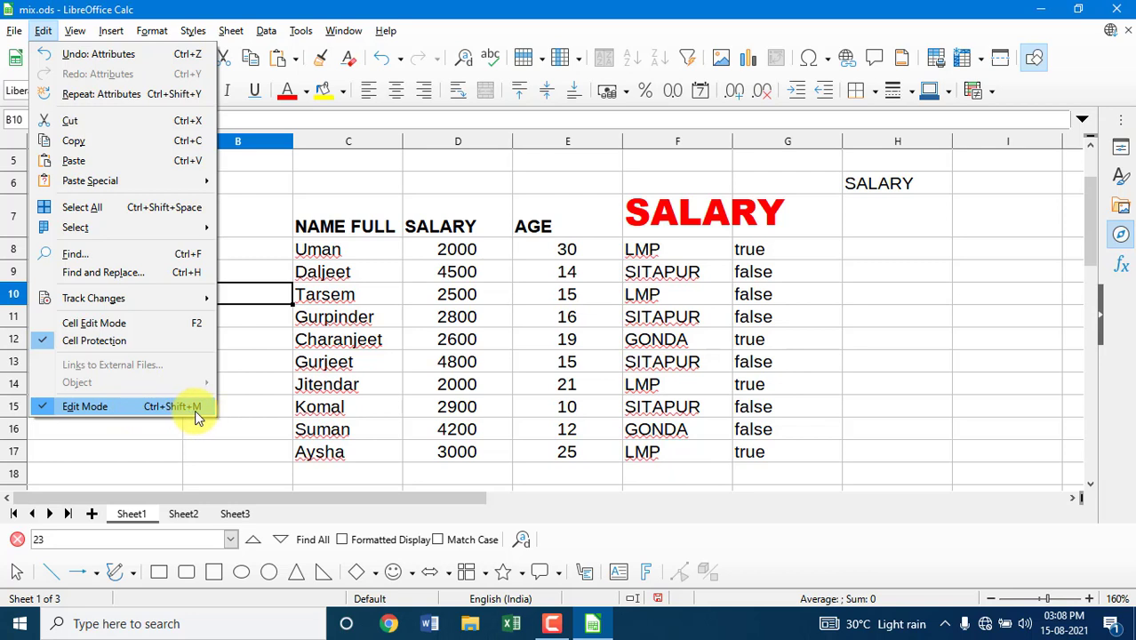
pyautogui.click(115, 407)
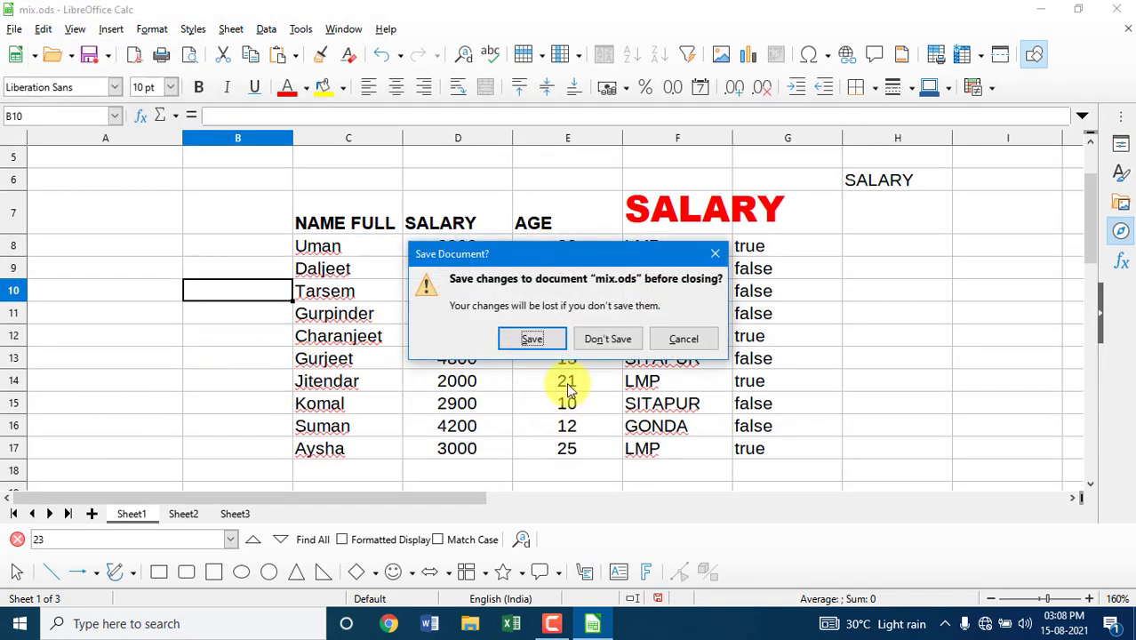
pyautogui.click(538, 340)
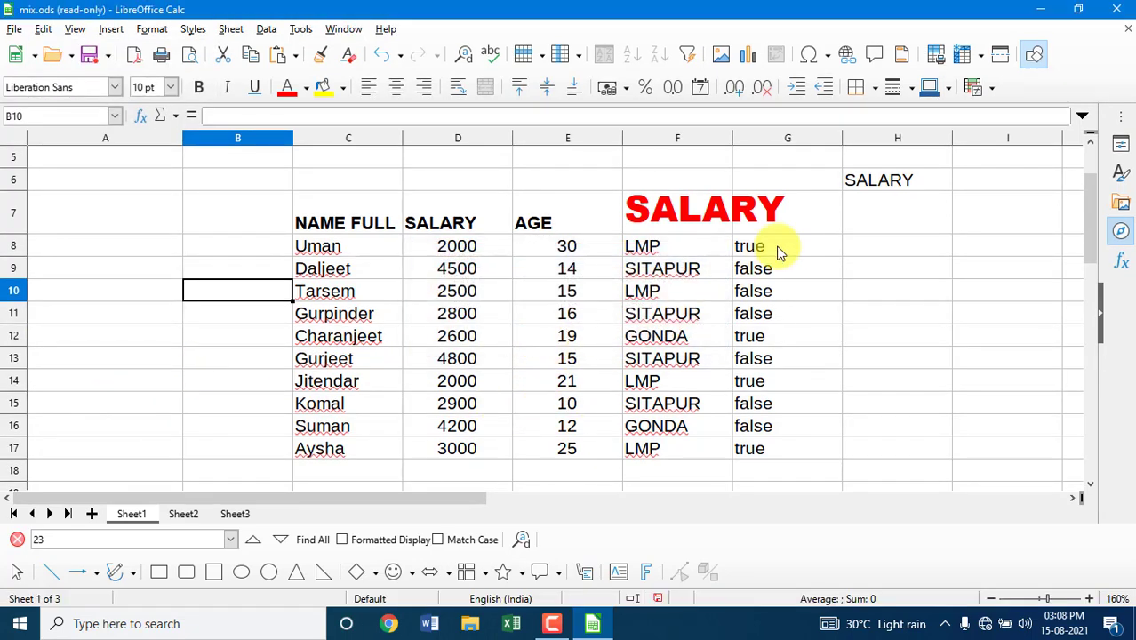
# Move the cell cursor up and down column H of the read-only sheet, ending on H13
pyautogui.click(851, 432)
pyautogui.press('Down')
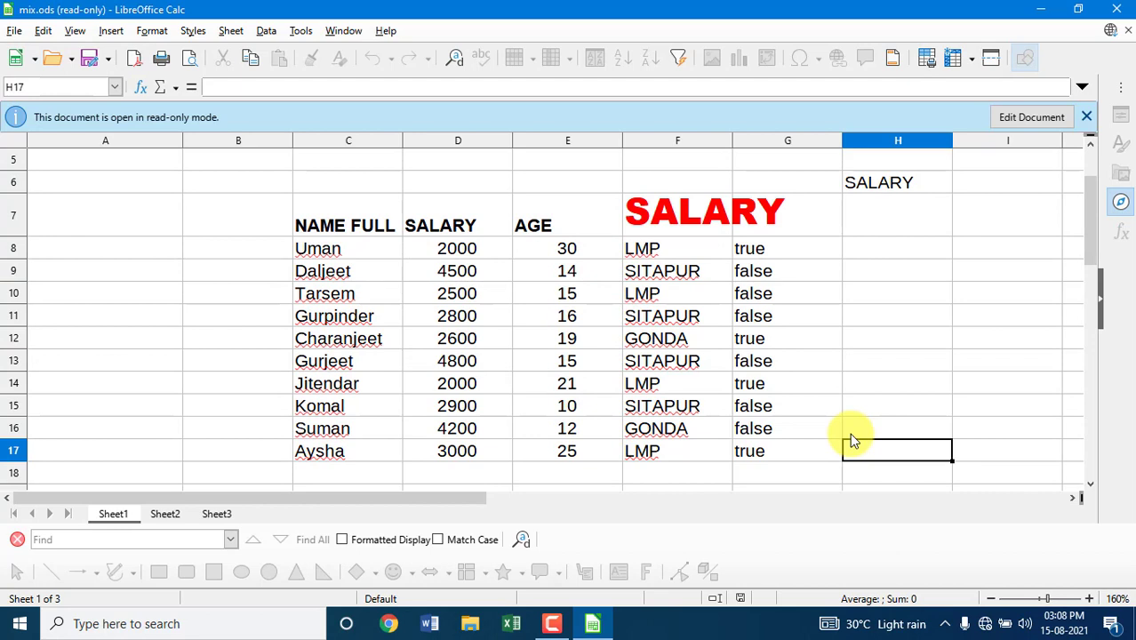
pyautogui.press('Down')
pyautogui.press('Down')
pyautogui.press('Up')
pyautogui.press('Up')
pyautogui.press('Up')
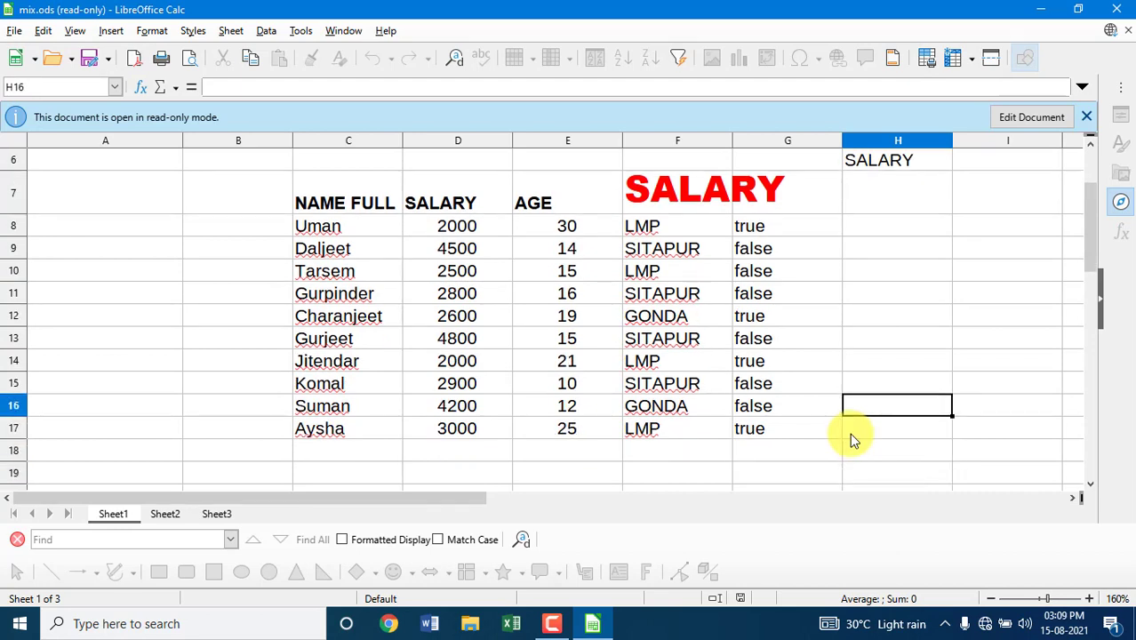
pyautogui.hotkey('alt', 'e')
pyautogui.press('Escape')
pyautogui.press('Up')
pyautogui.press('Up')
pyautogui.press('Up')
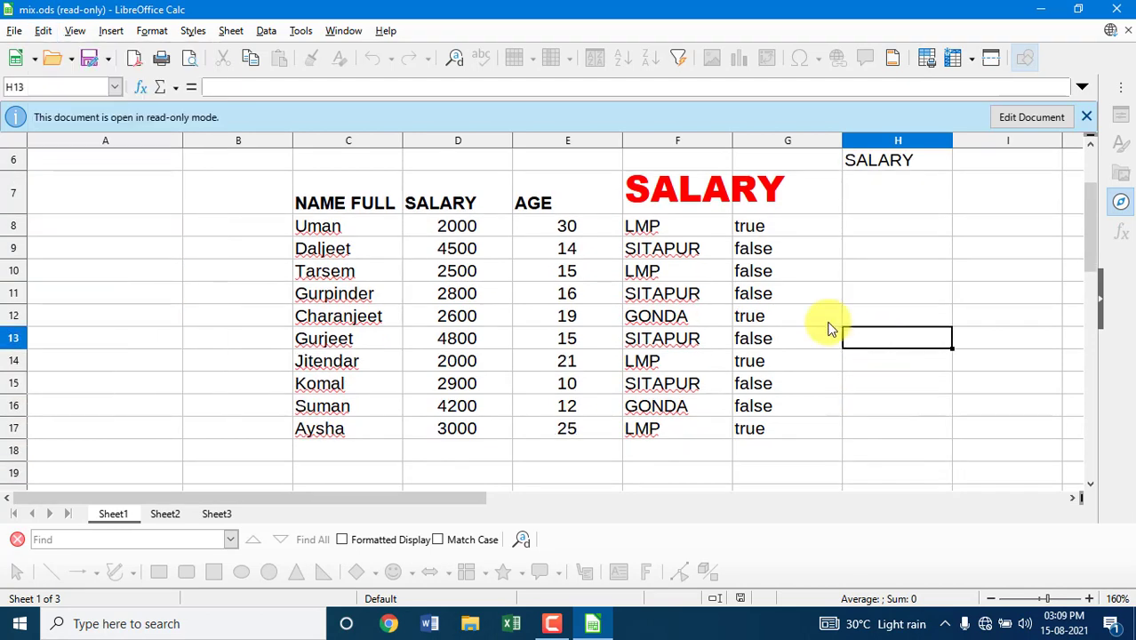
# Turn Edit Mode back on, enter DFGDF, DFGDF, GDFGDFG and DFGDF in H13 to H16, and move to H9
pyautogui.click(42, 32)
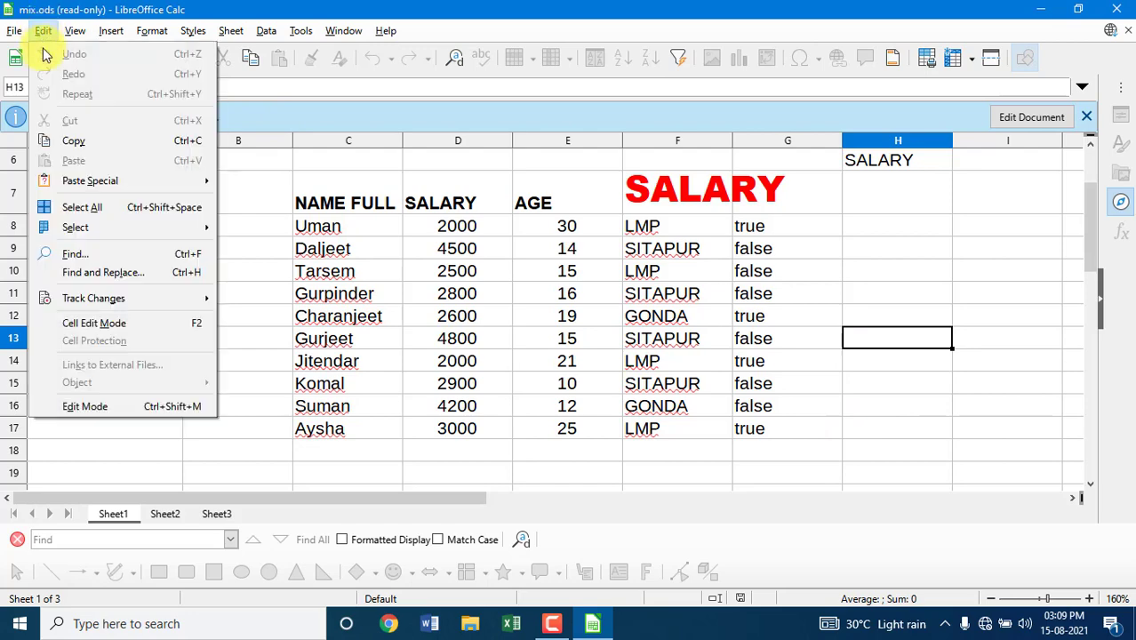
pyautogui.click(79, 406)
pyautogui.write('DFGDF')
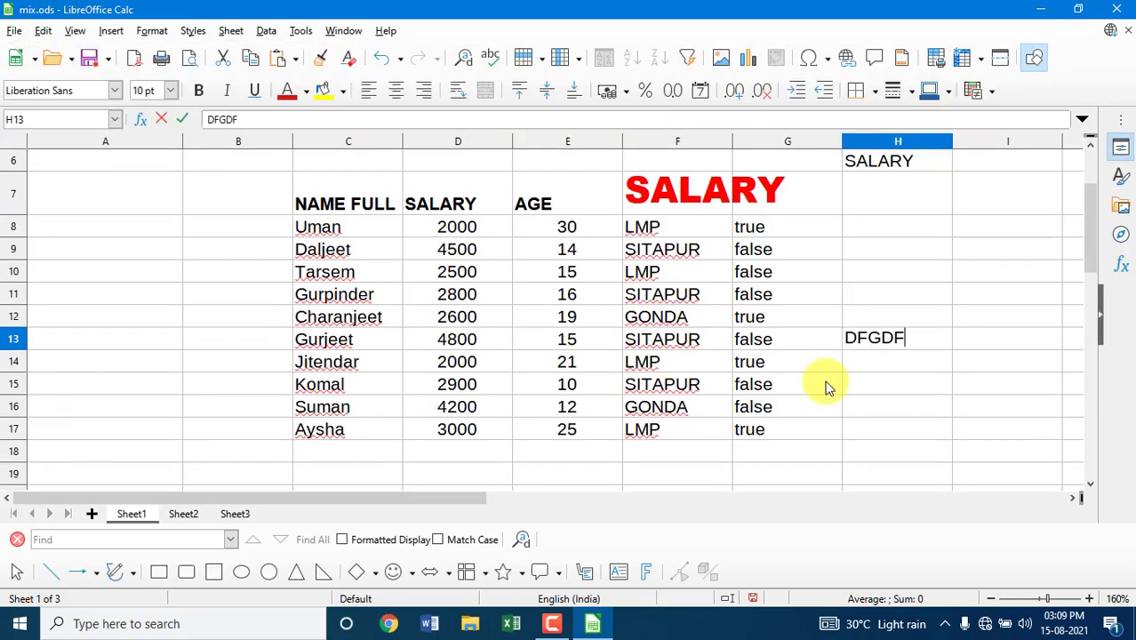
pyautogui.press('Return')
pyautogui.write('DFGDF')
pyautogui.press('Return')
pyautogui.write('GDFGDFG')
pyautogui.press('Return')
pyautogui.write('DFG')
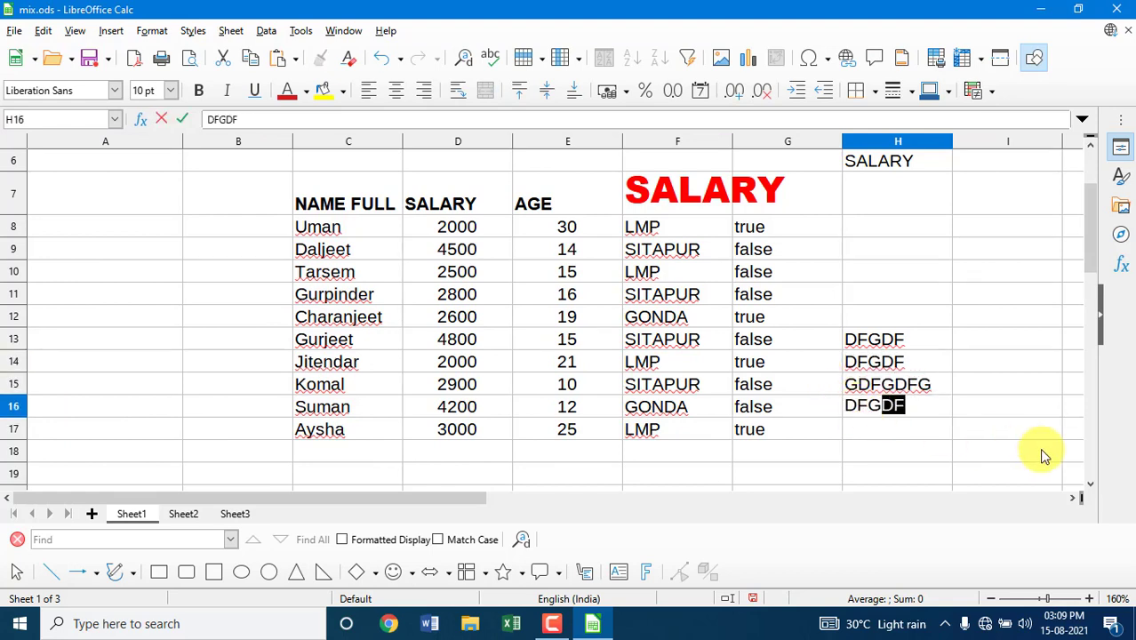
pyautogui.click(923, 257)
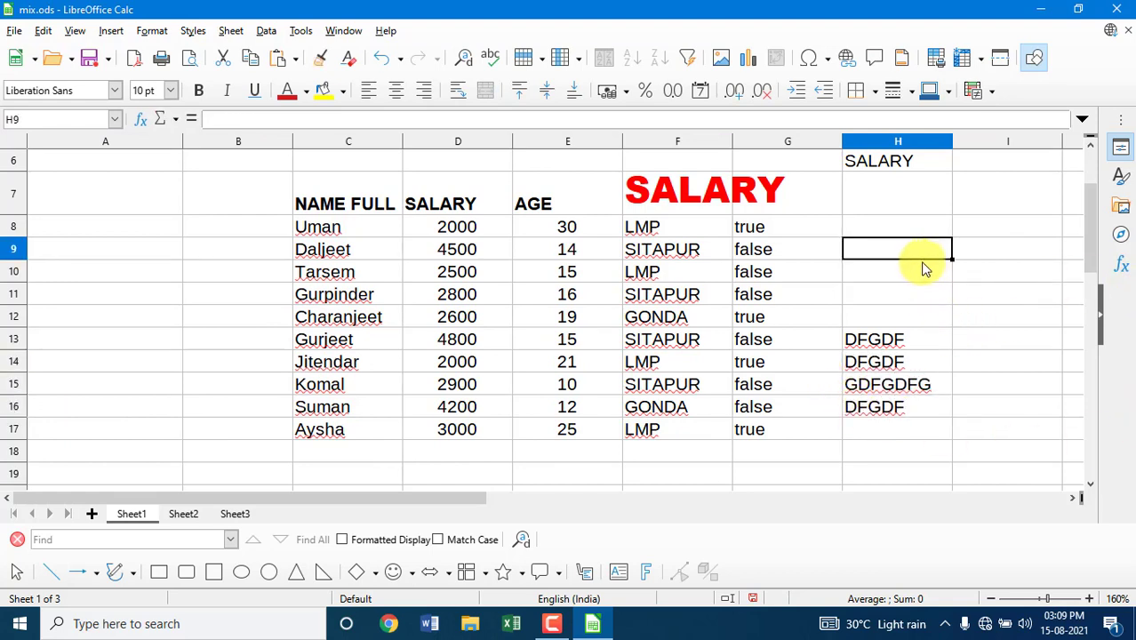